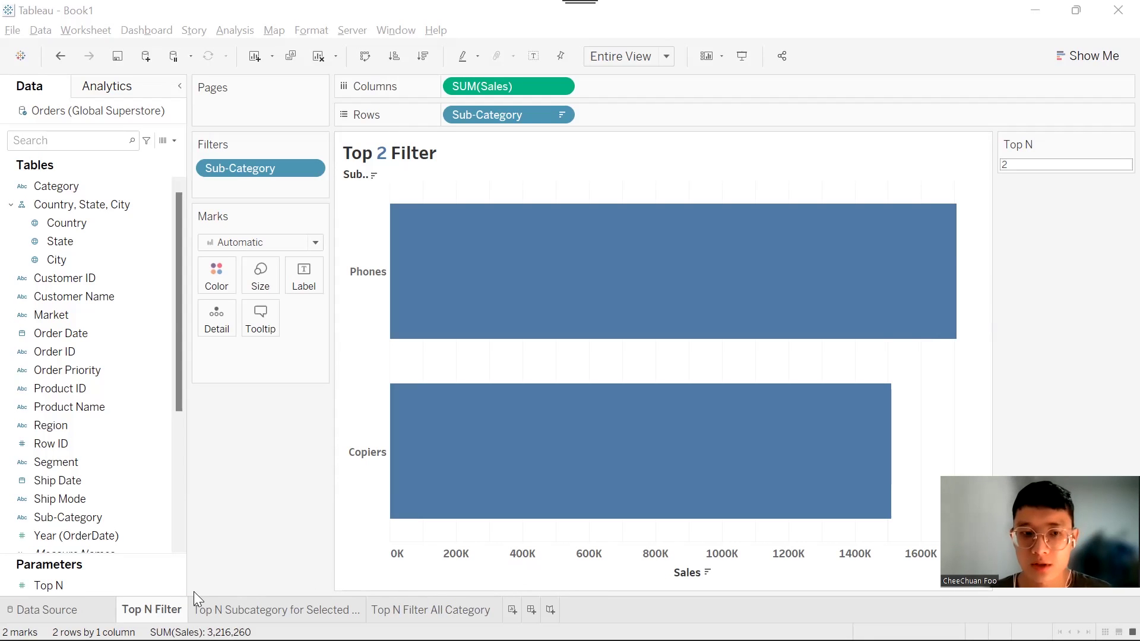
Try the Top N parameter on the Top N Filter chart with a value of 5 and of 10.
{"action": "left_click", "coordinate": [1040, 164]}
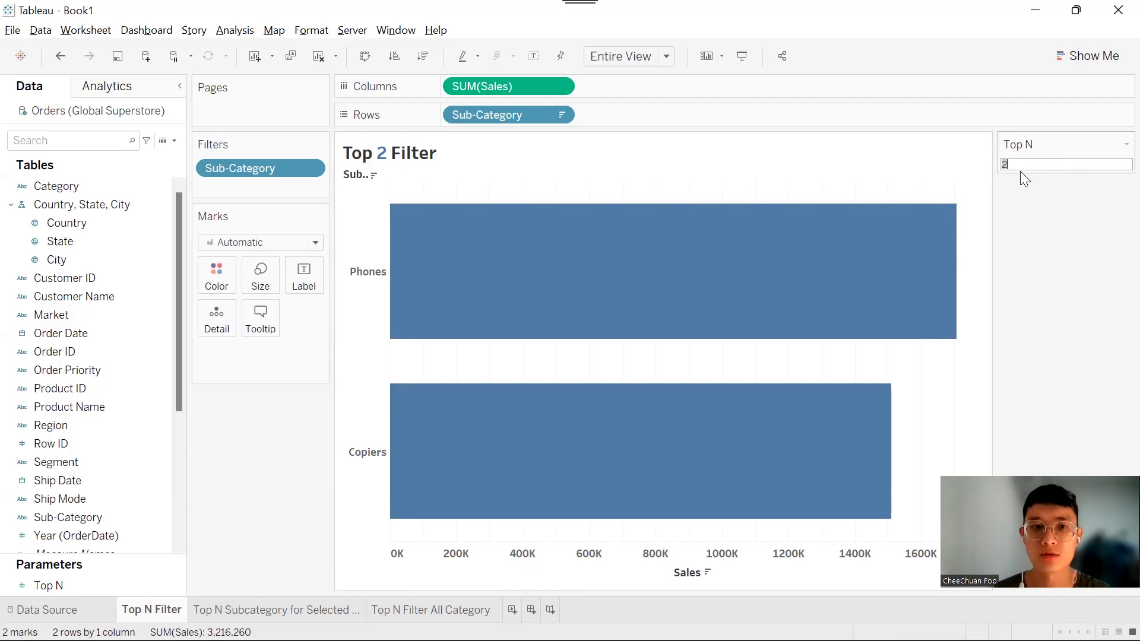
{"action": "type", "text": "5"}
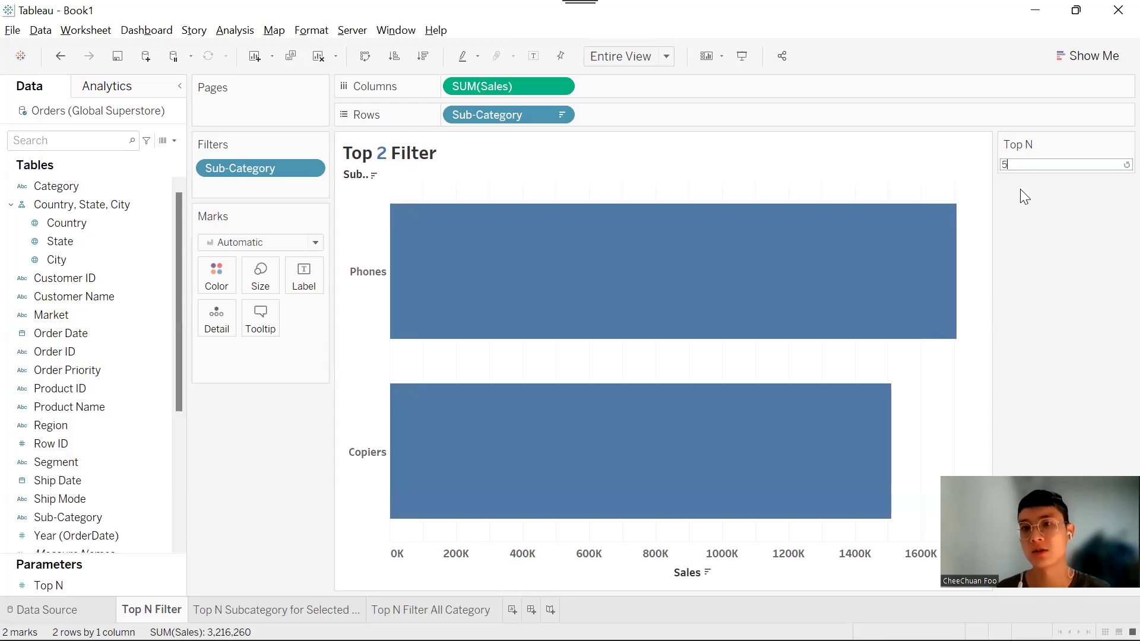
{"action": "key", "text": "Return"}
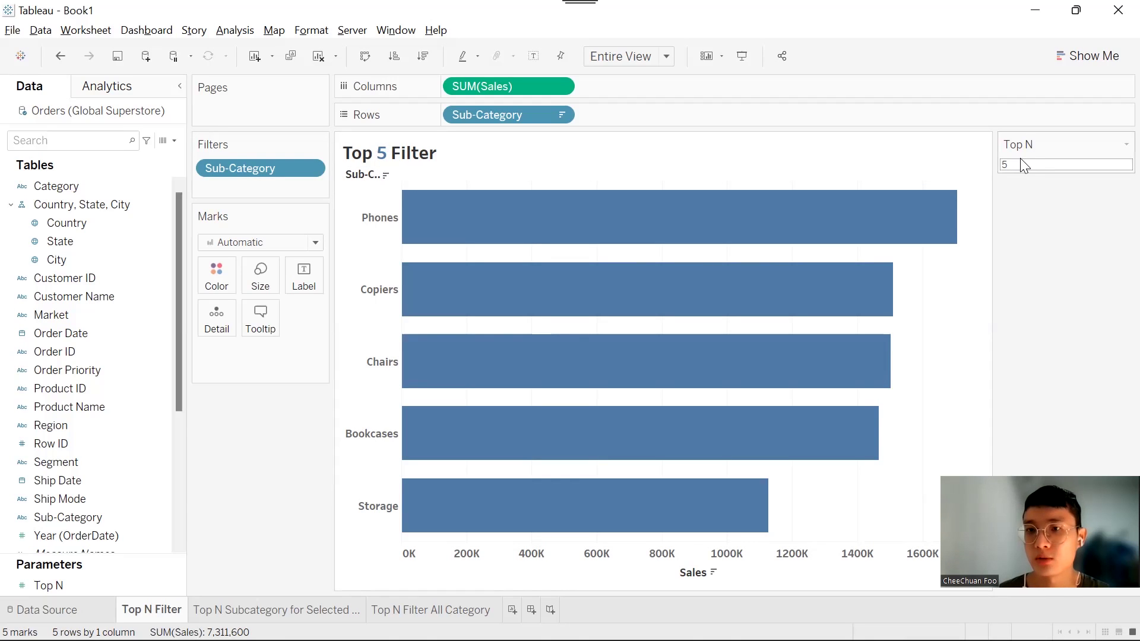
{"action": "left_click", "coordinate": [1003, 165]}
{"action": "type", "text": "3"}
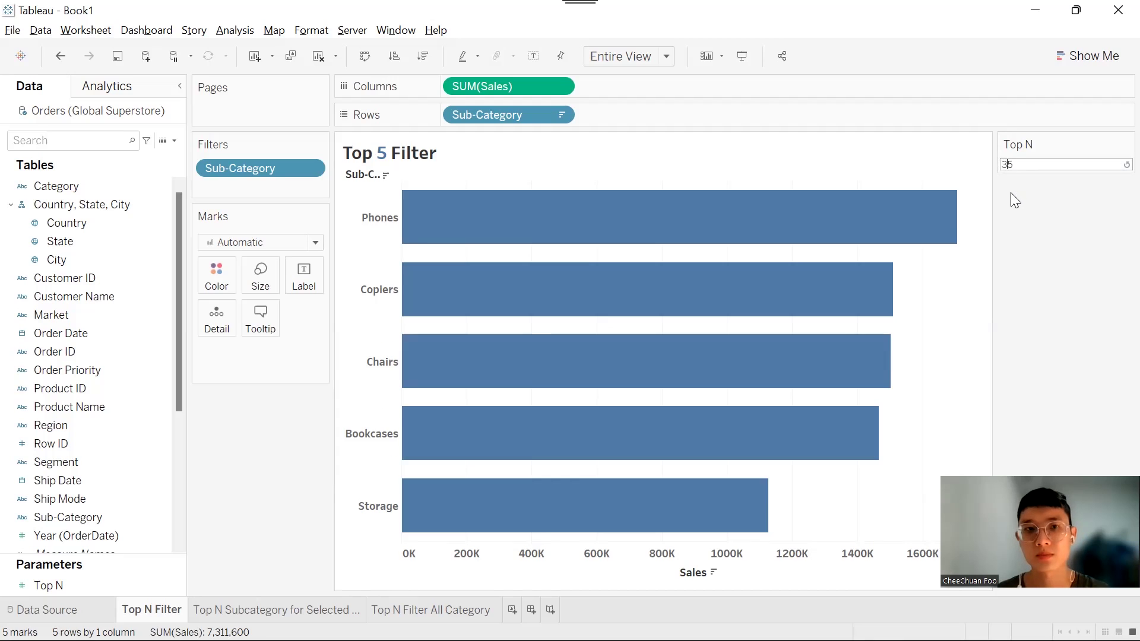
{"action": "key", "text": "Return"}
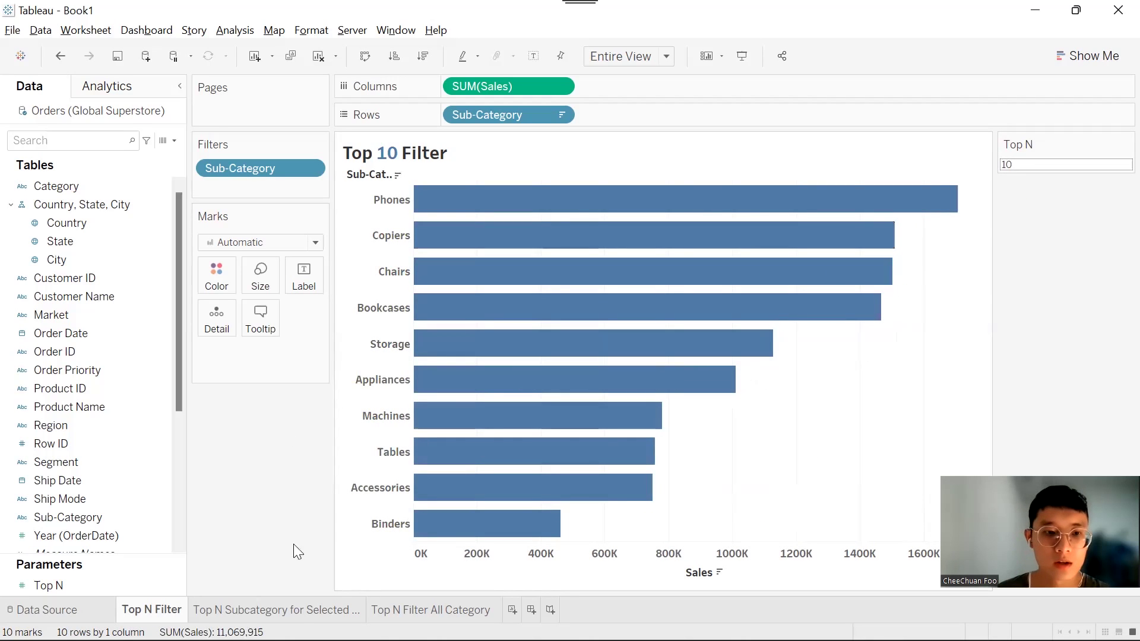
On the Top N Subcategory for Selected sheet, filter Category to Furniture and set Top N to 3.
{"action": "left_click", "coordinate": [298, 607]}
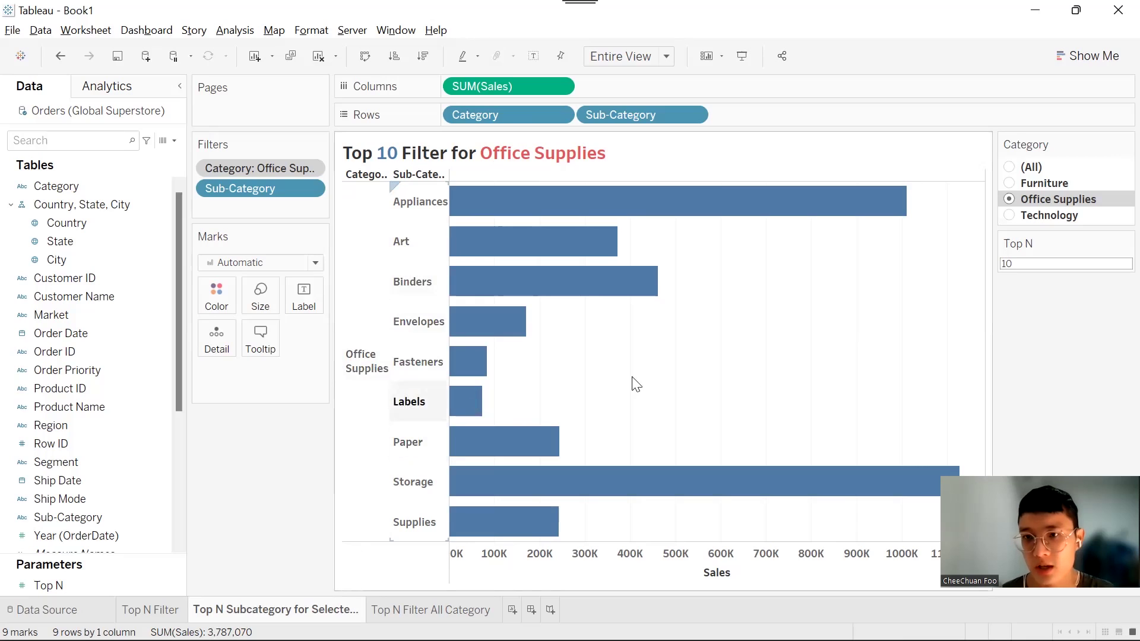
{"action": "left_click", "coordinate": [1010, 183]}
{"action": "double_click", "coordinate": [1003, 264]}
{"action": "type", "text": "3"}
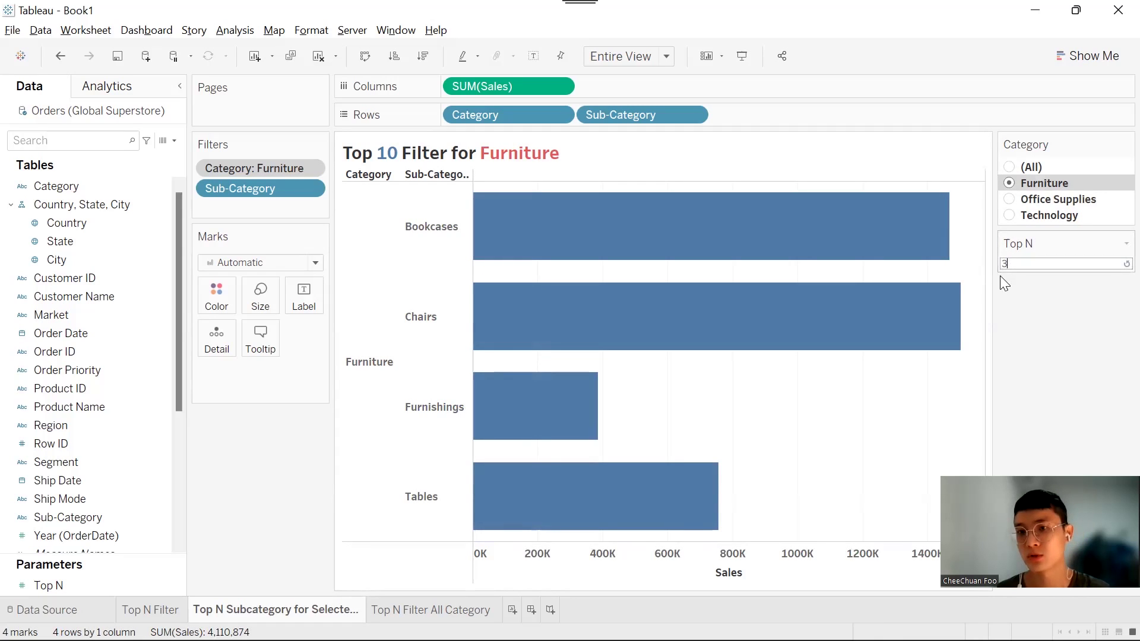
{"action": "key", "text": "Return"}
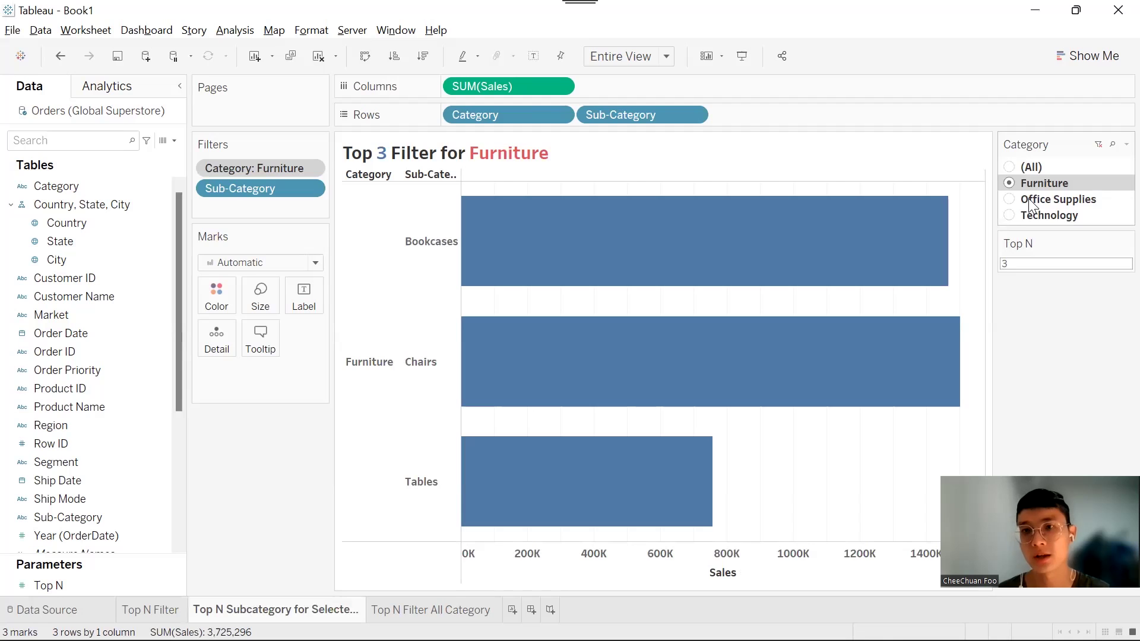
Switch the Category filter to Office Supplies, and finally to Technology with Top N set to 2.
{"action": "left_click", "coordinate": [1032, 202]}
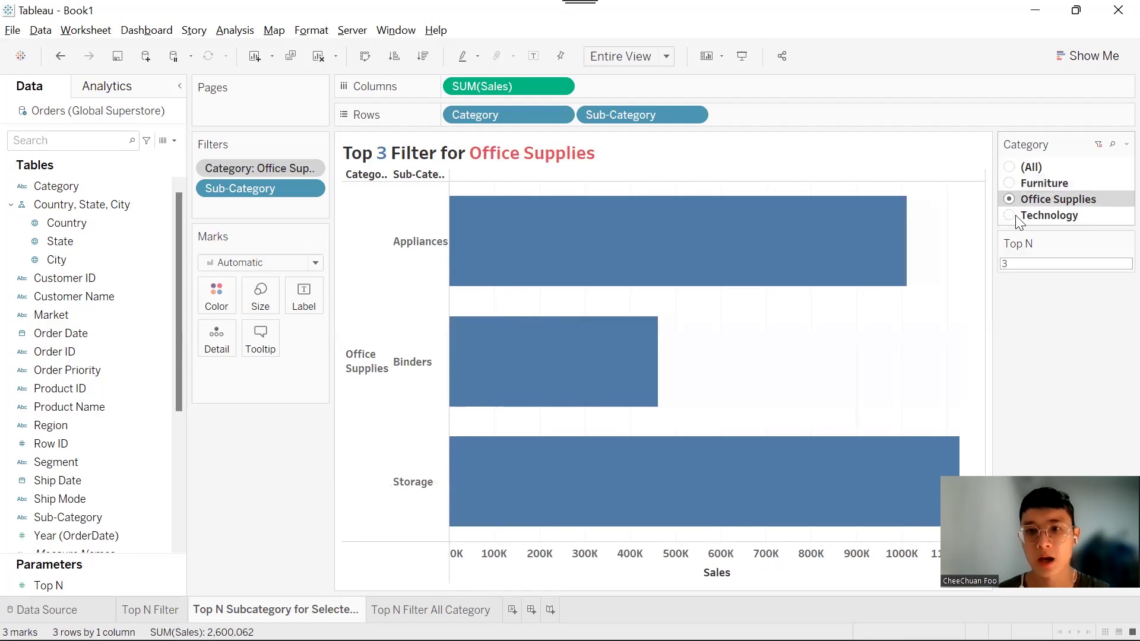
{"action": "left_click", "coordinate": [1014, 216]}
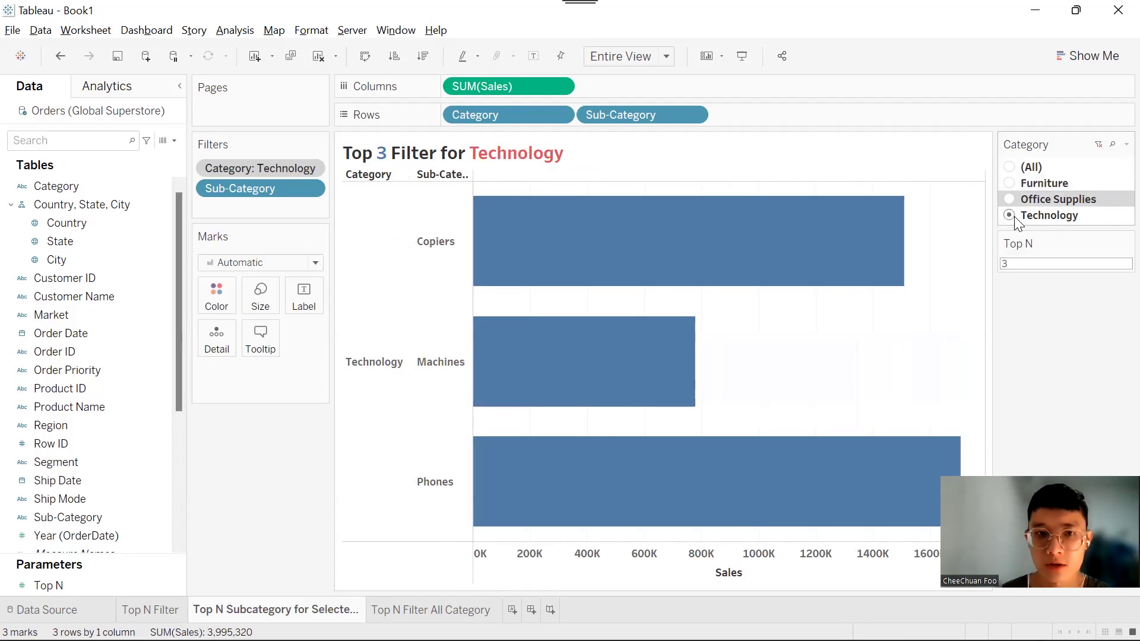
{"action": "double_click", "coordinate": [1018, 265]}
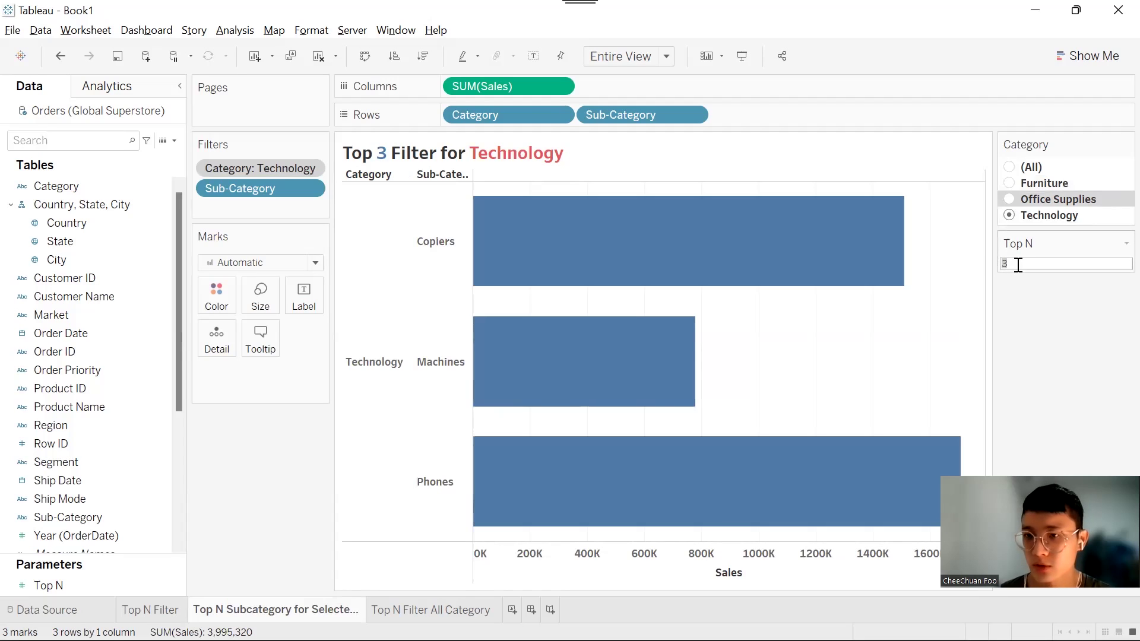
{"action": "type", "text": "2"}
{"action": "key", "text": "Return"}
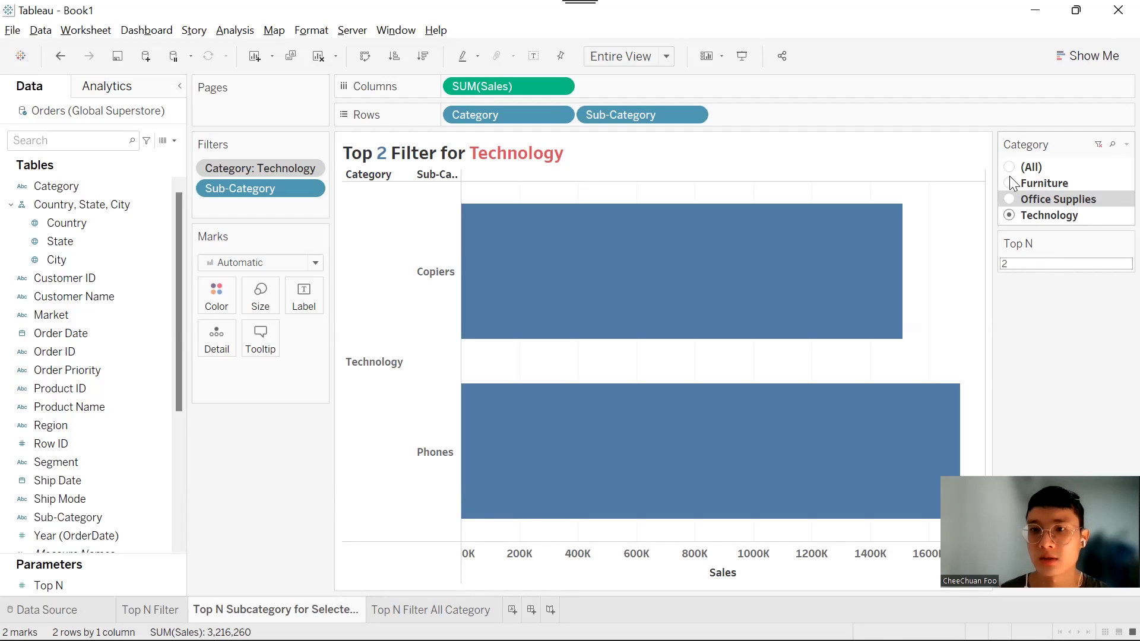
On the Top N Filter All Category sheet, set the Top N parameter to 3.
{"action": "left_click", "coordinate": [427, 610]}
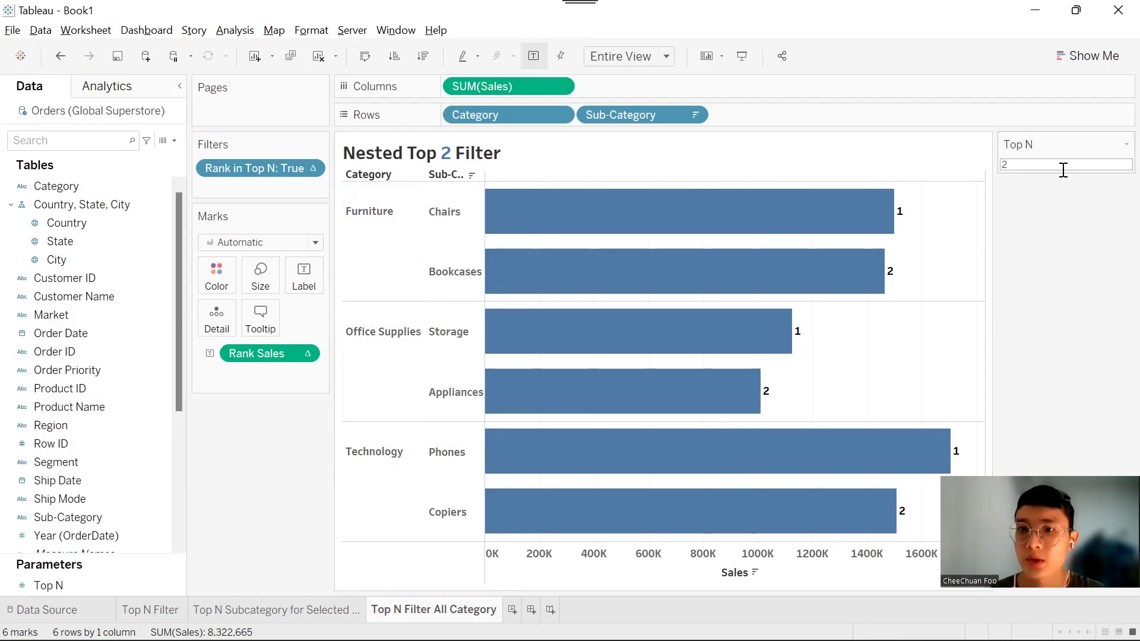
{"action": "type", "text": "3"}
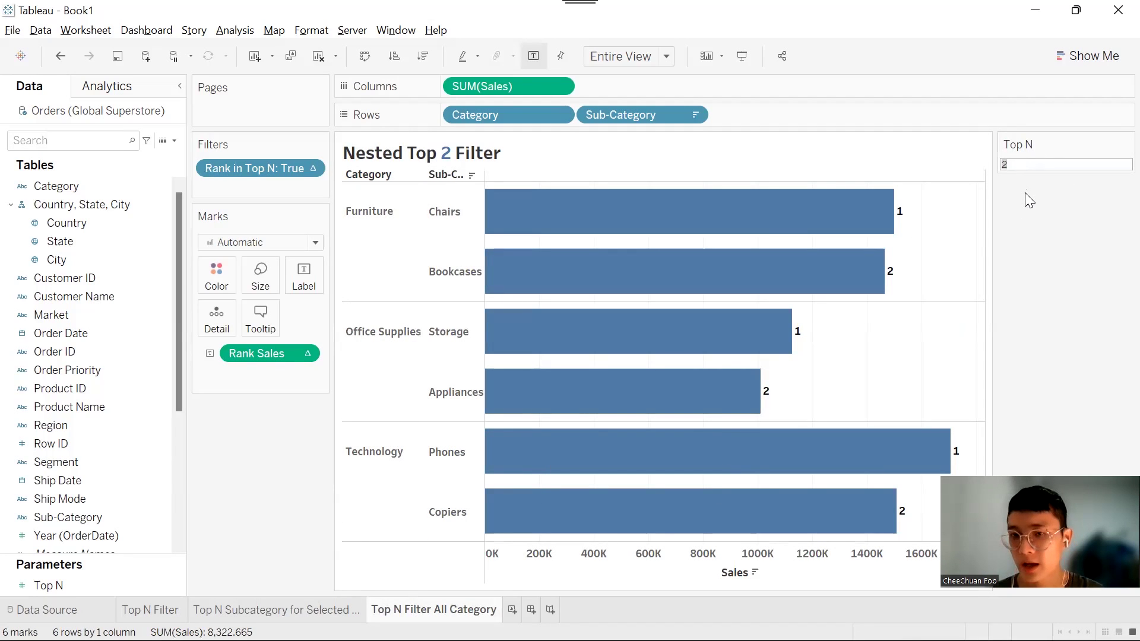
{"action": "key", "text": "Return"}
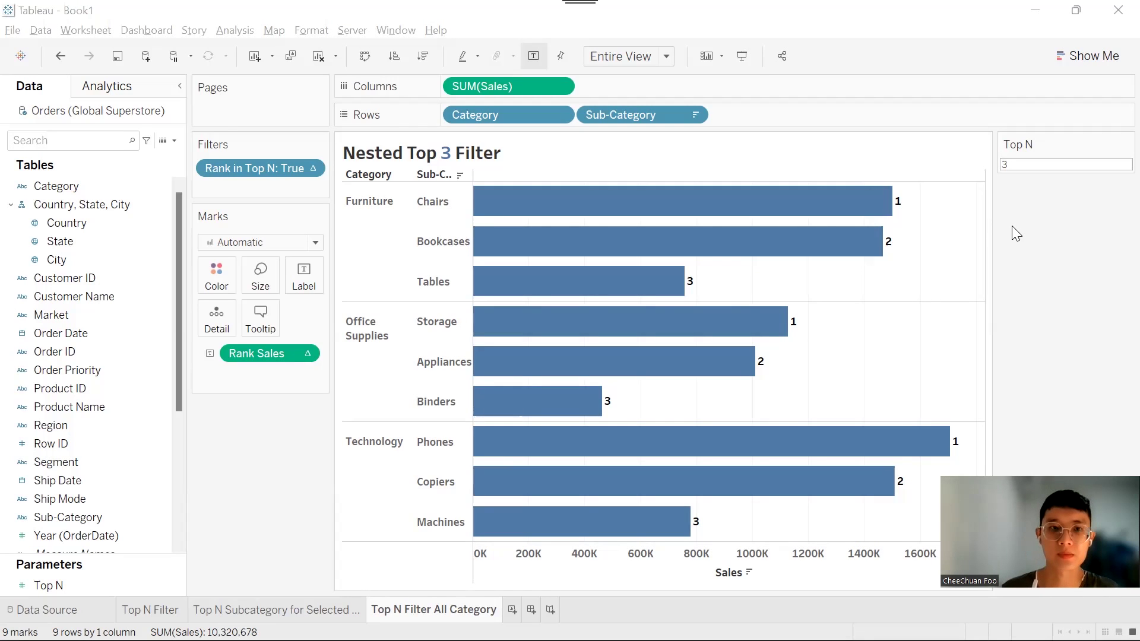
Switch to the blank Book2 workbook and set all of its workbook fonts to Tableau Bold.
{"action": "key", "text": "alt+Tab"}
{"action": "key", "text": "alt+Tab"}
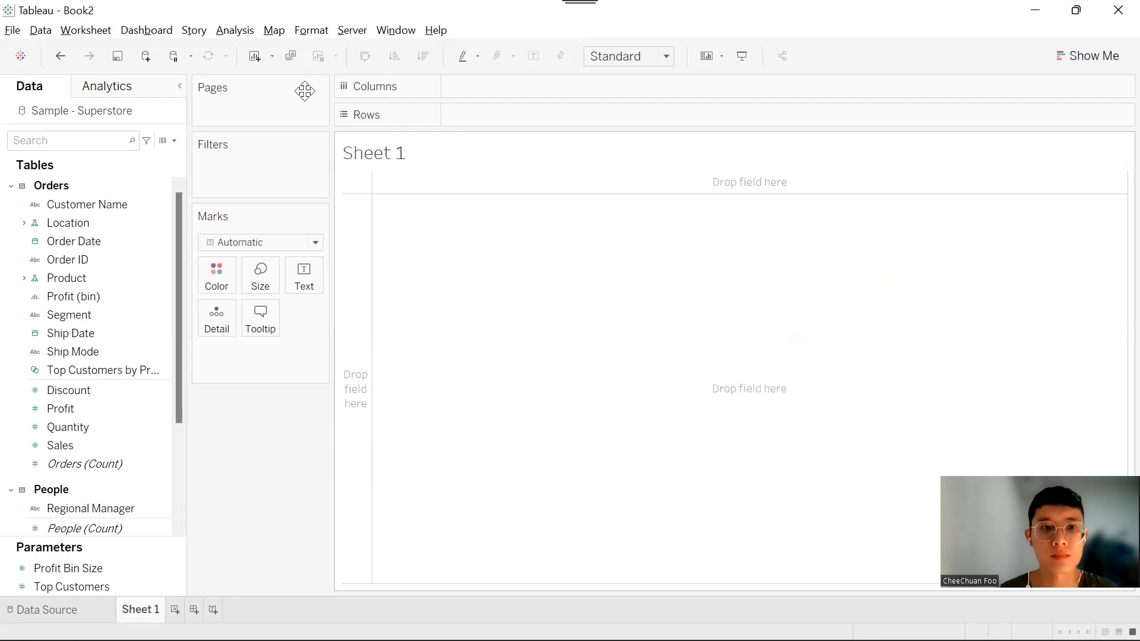
{"action": "left_click", "coordinate": [318, 32]}
{"action": "left_click", "coordinate": [344, 87]}
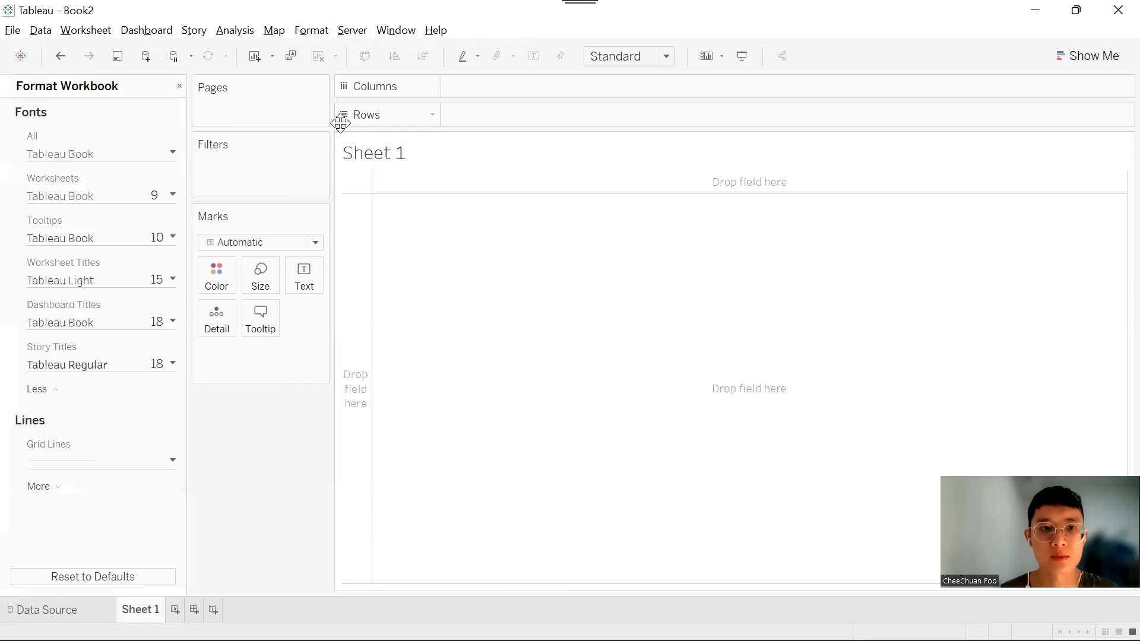
{"action": "left_click", "coordinate": [165, 153]}
{"action": "left_click", "coordinate": [164, 184]}
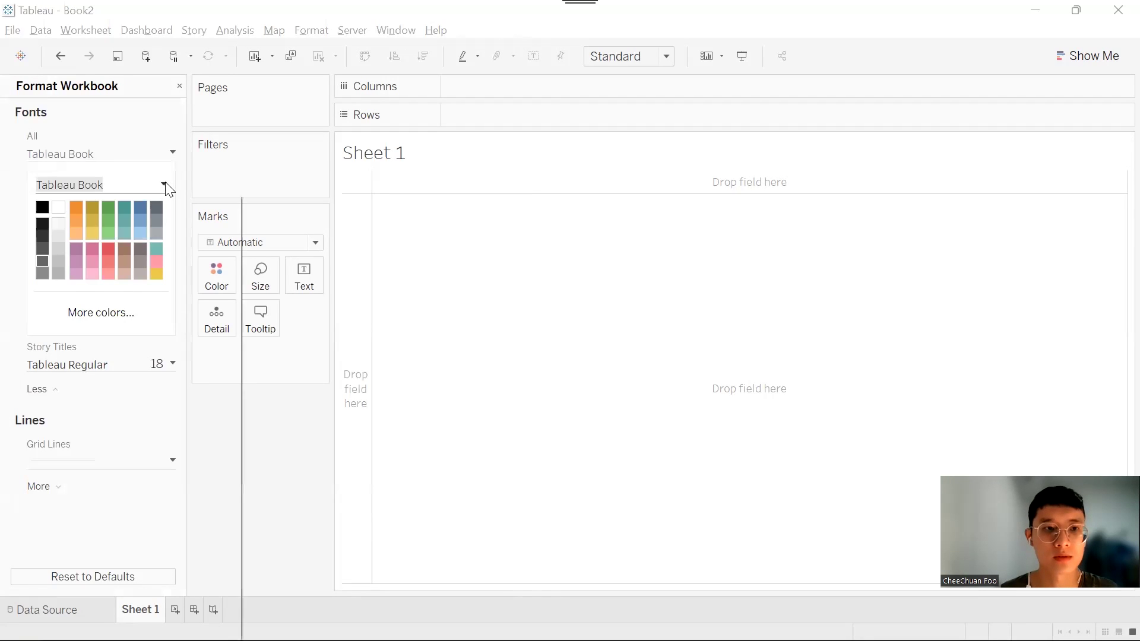
{"action": "scroll", "coordinate": [138, 223], "scroll_direction": "up", "scroll_amount": 1}
{"action": "left_click", "coordinate": [141, 237]}
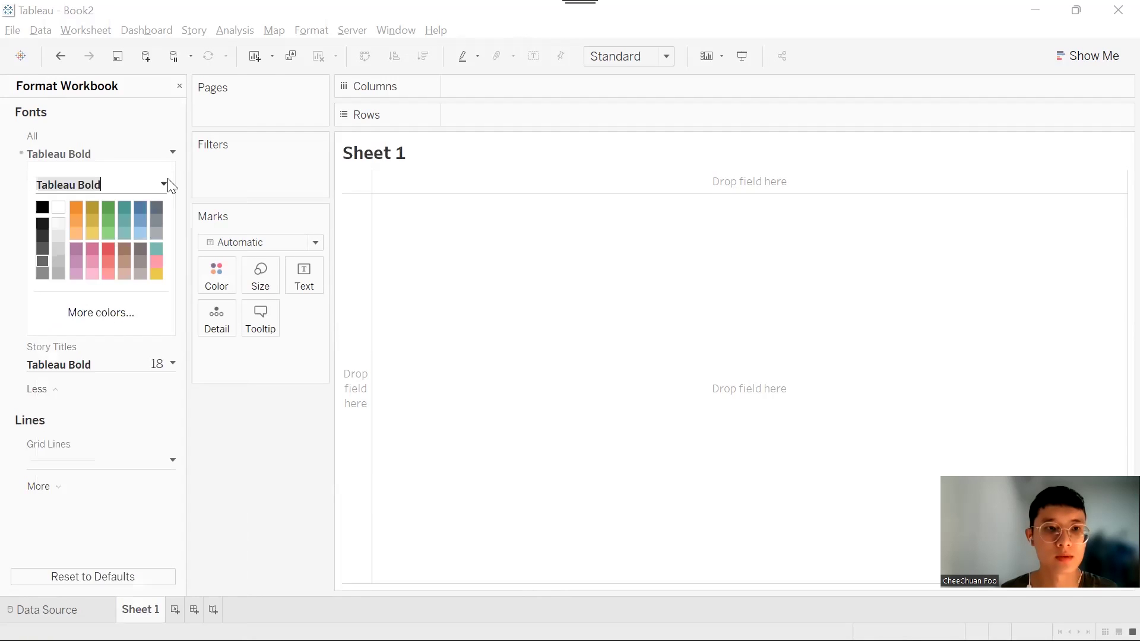
{"action": "left_click", "coordinate": [180, 87]}
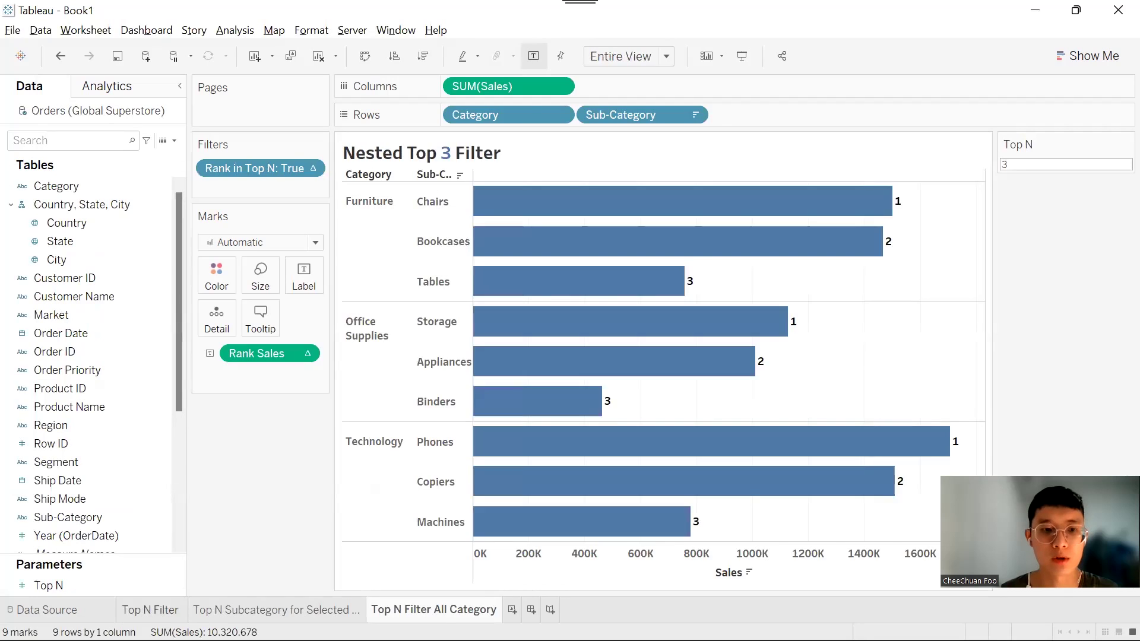
Bring up Book1's Top N Filter sheet for reference and rename Book2's Sheet 1 as Top N Filter.
{"action": "key", "text": "ctrl+shift+Tab"}
{"action": "key", "text": "ctrl+shift+Tab"}
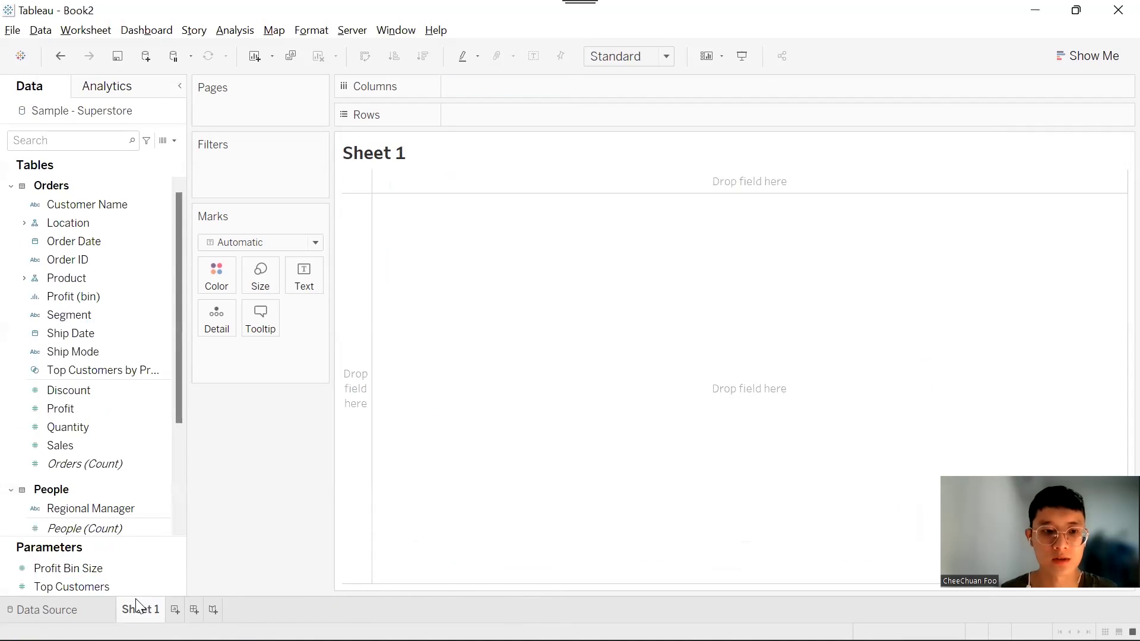
{"action": "double_click", "coordinate": [141, 610]}
{"action": "type", "text": "Top N Filter"}
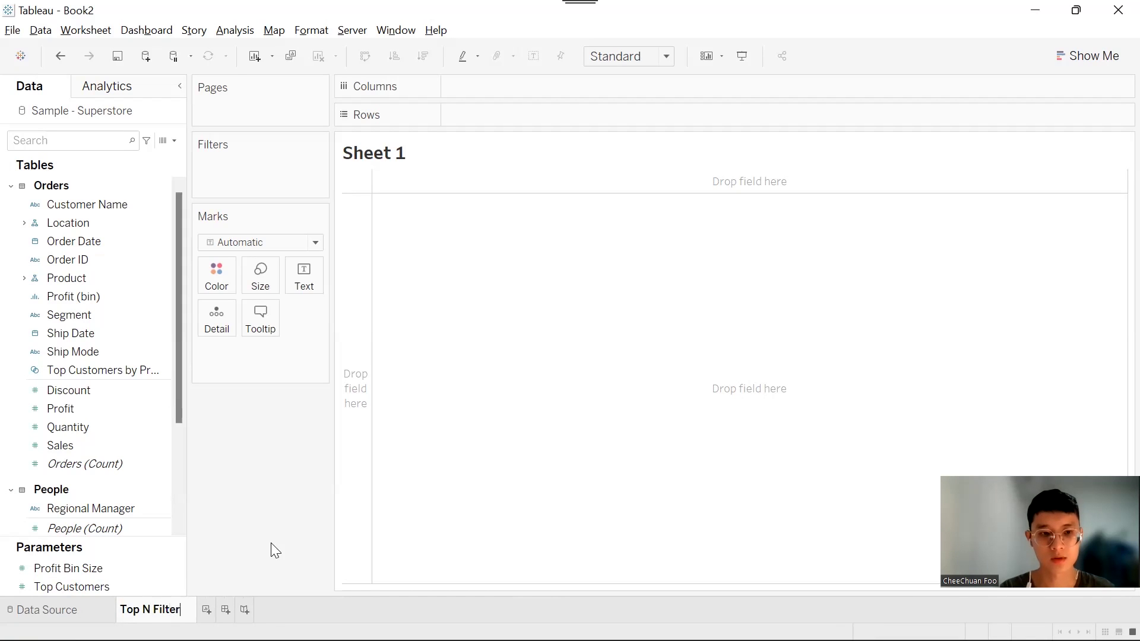
{"action": "key", "text": "Return"}
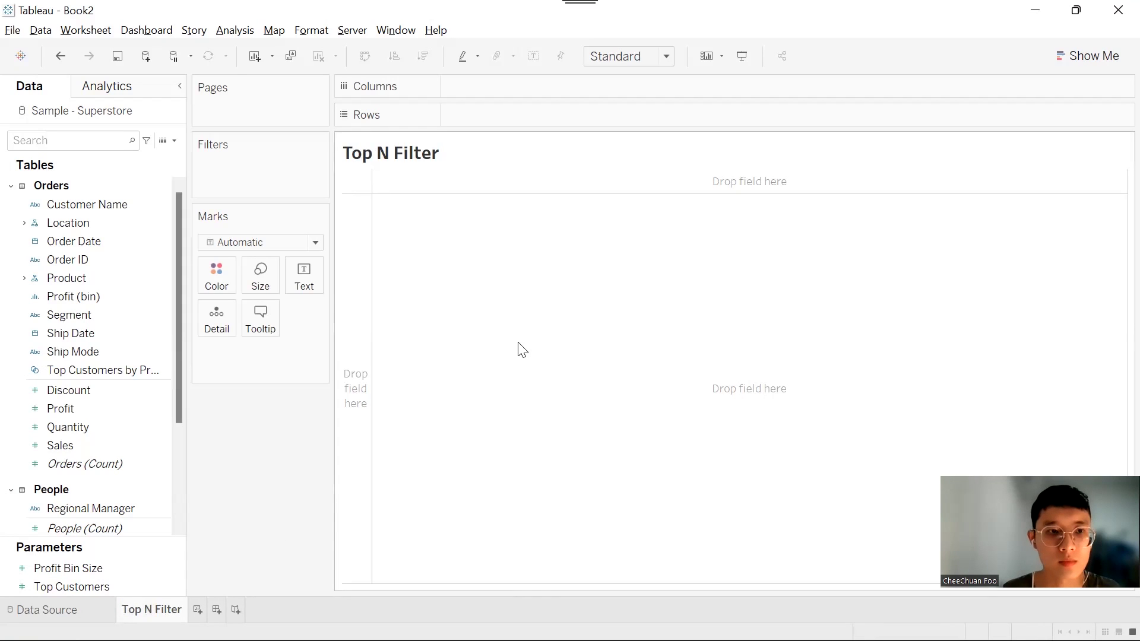
Check the reference chart in Book1 and add Sub-Category from the Product hierarchy to Rows in Book2.
{"action": "key", "text": "alt+Tab"}
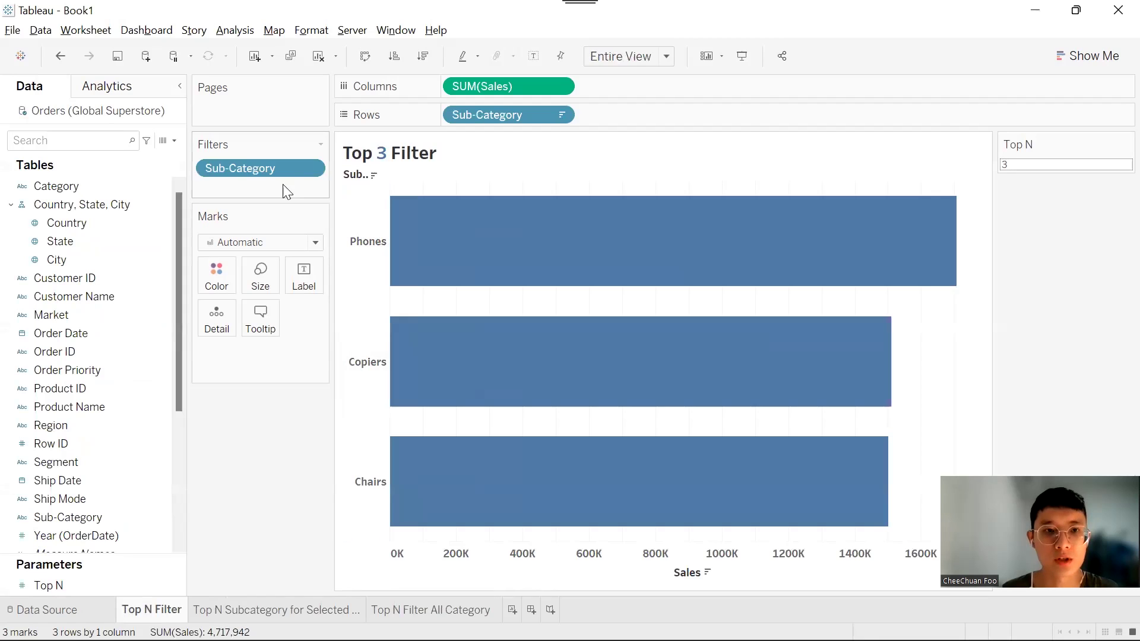
{"action": "key", "text": "alt+Tab"}
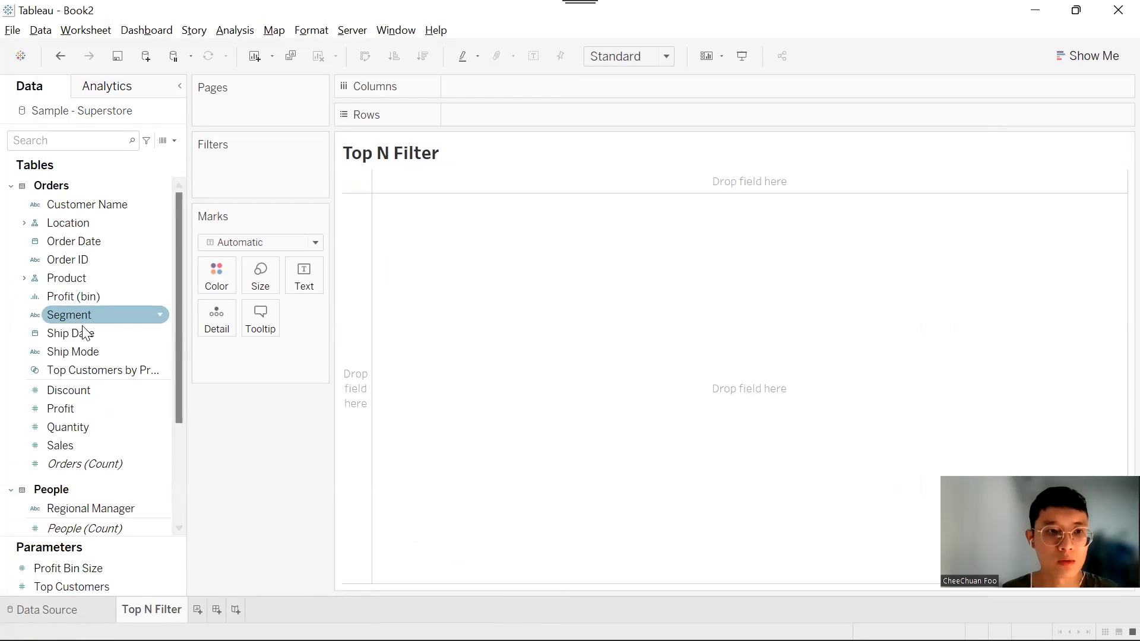
{"action": "scroll", "coordinate": [105, 424], "scroll_direction": "down", "scroll_amount": 1}
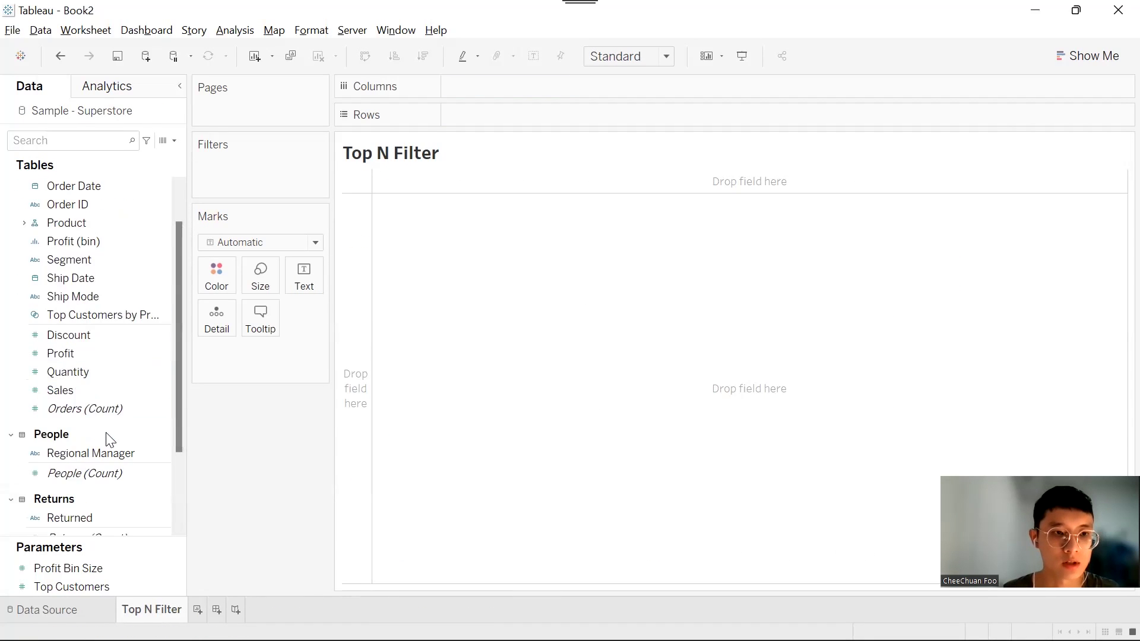
{"action": "scroll", "coordinate": [108, 440], "scroll_direction": "up", "scroll_amount": 1}
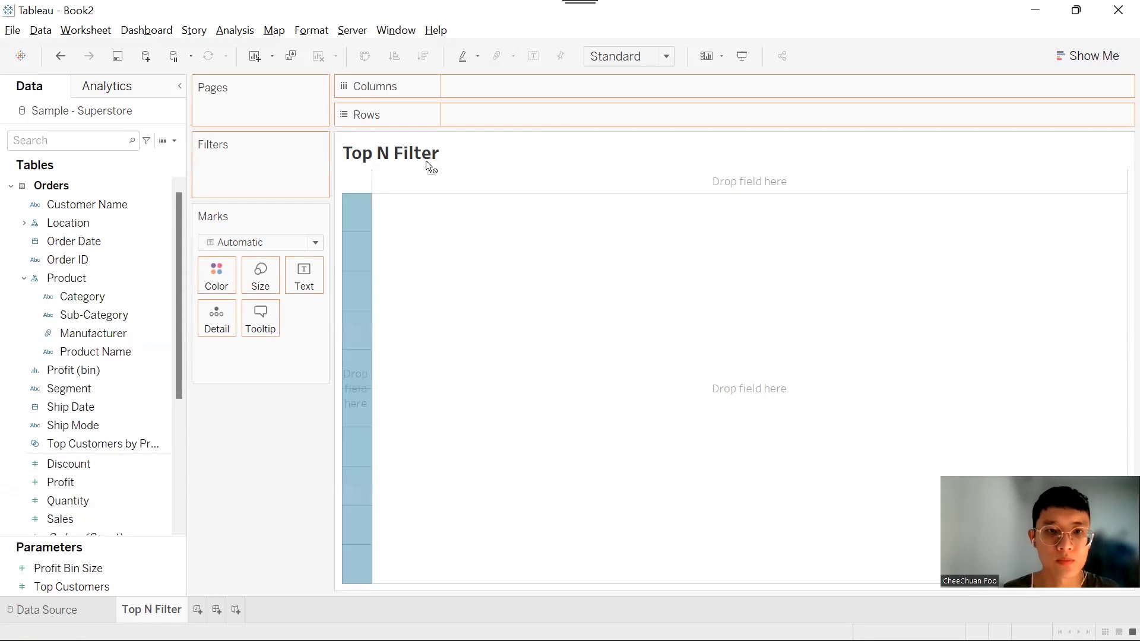
{"action": "left_click_drag", "start_coordinate": [426, 160], "coordinate": [83, 309]}
{"action": "double_click", "coordinate": [84, 313]}
Add Sales to Columns to make a bar chart and fit it to Entire View.
{"action": "scroll", "coordinate": [95, 332], "scroll_direction": "down", "scroll_amount": 3}
{"action": "left_click_drag", "start_coordinate": [101, 353], "coordinate": [522, 91]}
{"action": "left_click", "coordinate": [629, 56]}
{"action": "left_click", "coordinate": [645, 136]}
Add a Sub-Category filter that limits the chart to the top 3 by sum of Sales.
{"action": "left_click", "coordinate": [95, 278]}
{"action": "scroll", "coordinate": [48, 309], "scroll_direction": "up", "scroll_amount": 1}
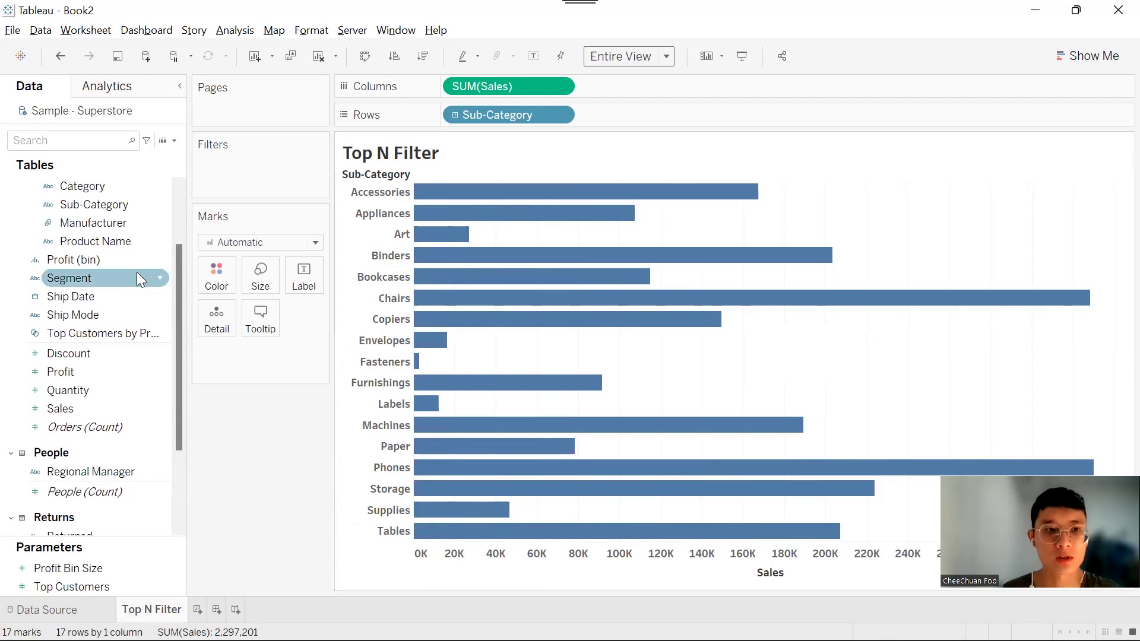
{"action": "scroll", "coordinate": [135, 280], "scroll_direction": "up", "scroll_amount": 1}
{"action": "left_click", "coordinate": [121, 293]}
{"action": "left_click", "coordinate": [122, 261]}
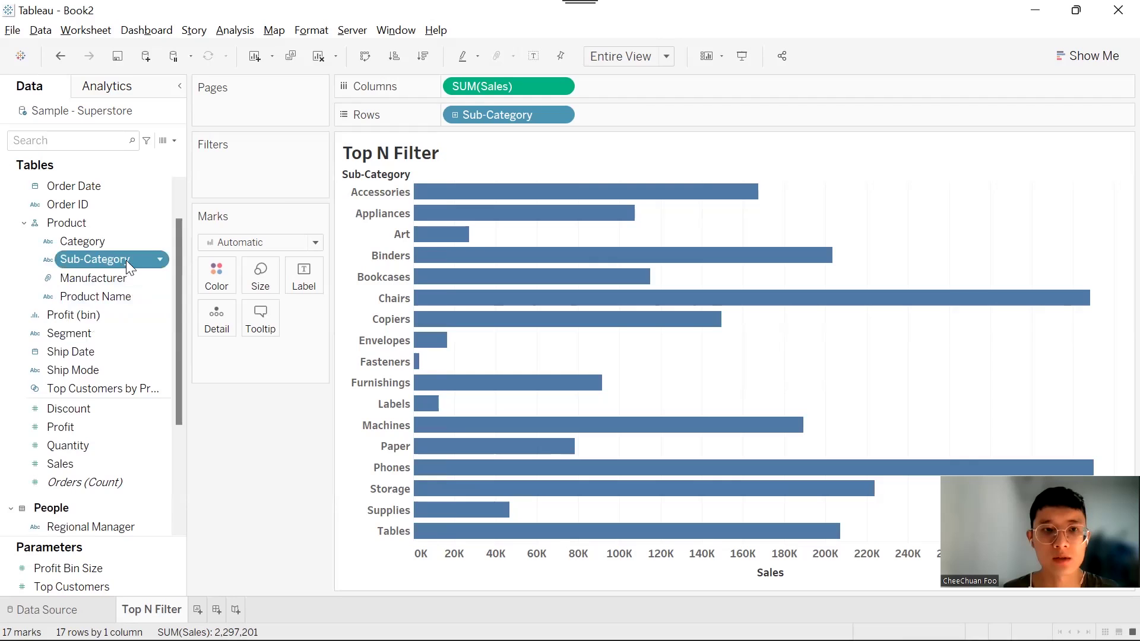
{"action": "left_click_drag", "start_coordinate": [126, 260], "coordinate": [269, 185]}
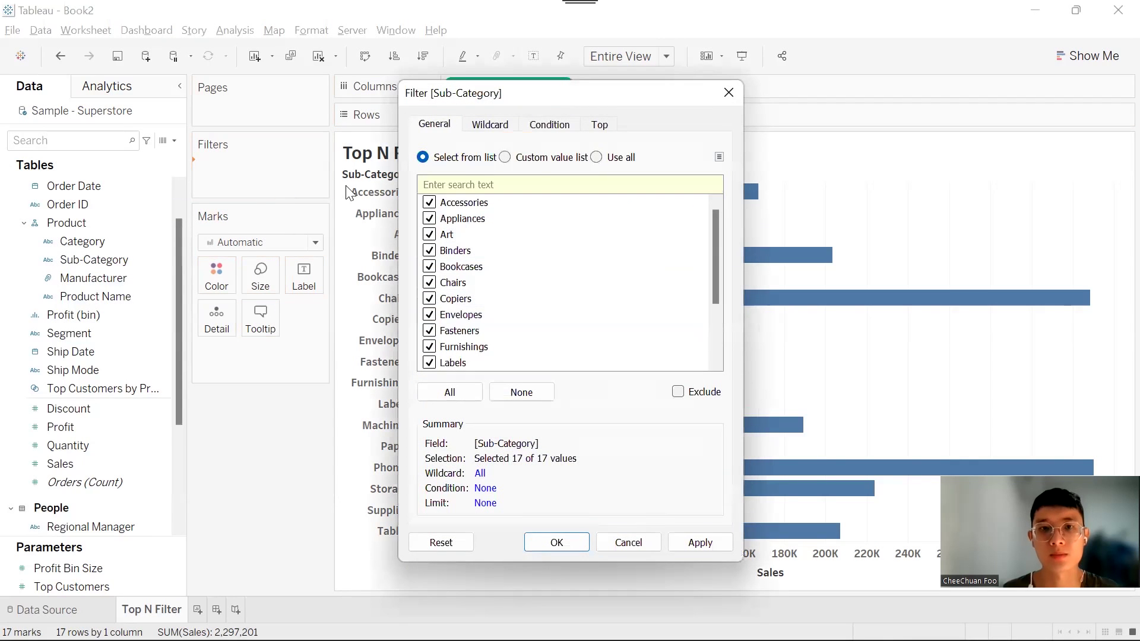
{"action": "left_click", "coordinate": [601, 126]}
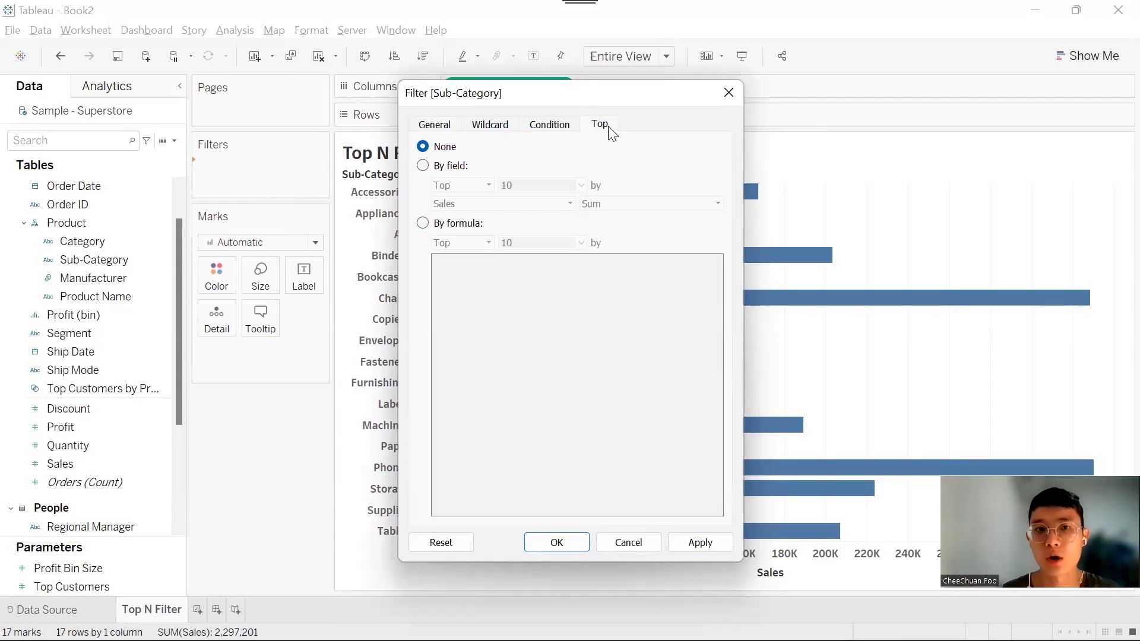
{"action": "left_click", "coordinate": [423, 165]}
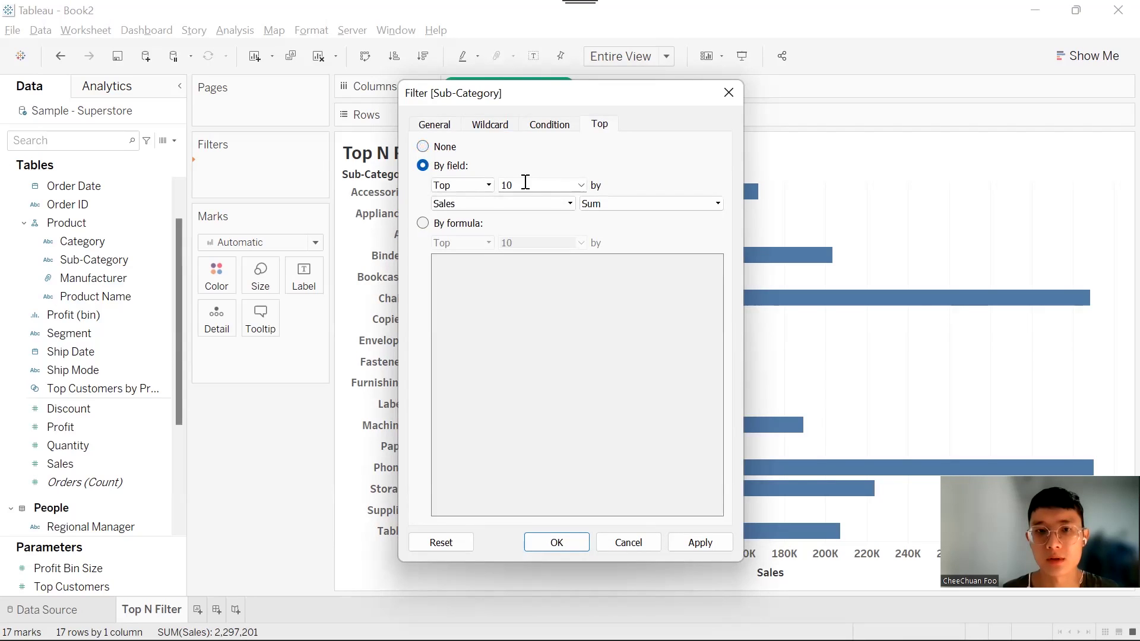
{"action": "left_click_drag", "start_coordinate": [526, 183], "coordinate": [499, 184]}
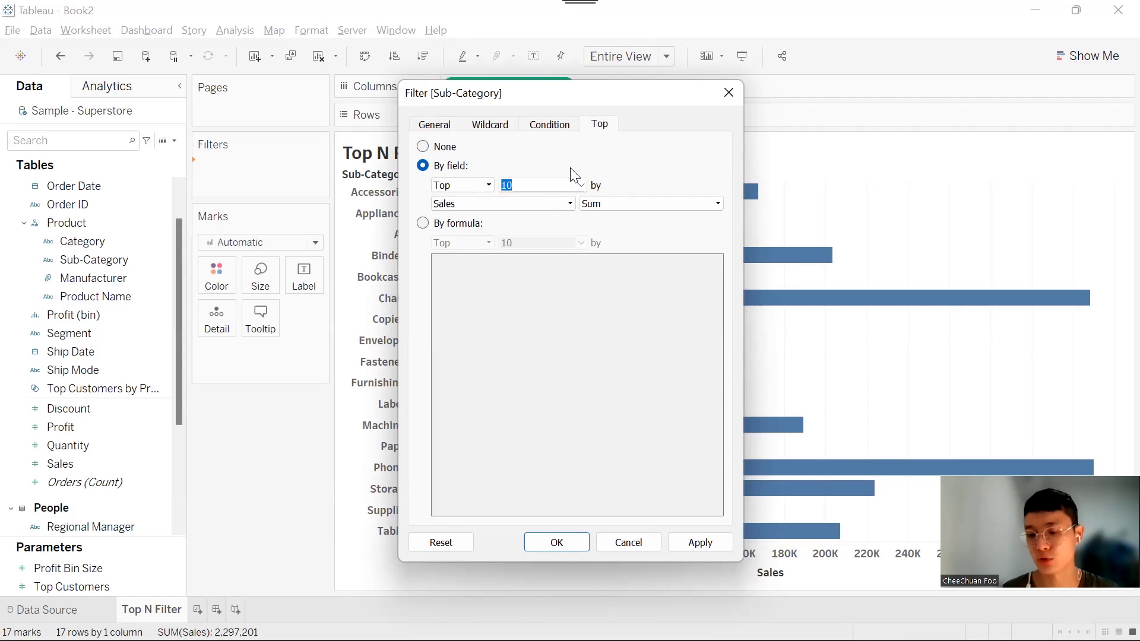
{"action": "type", "text": "3"}
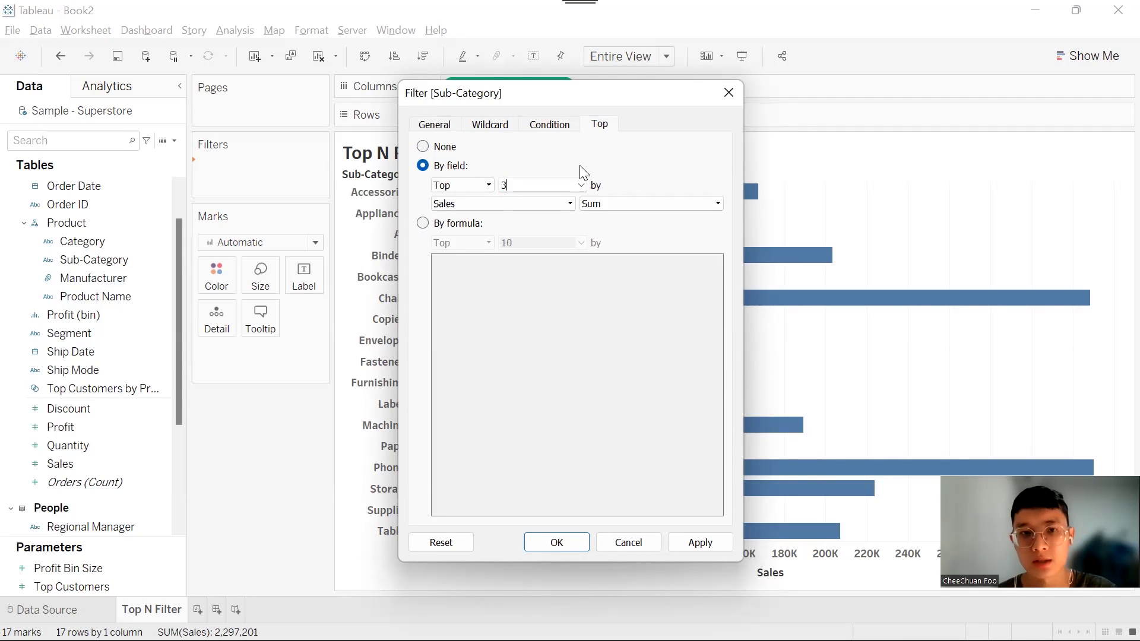
{"action": "left_click", "coordinate": [562, 543]}
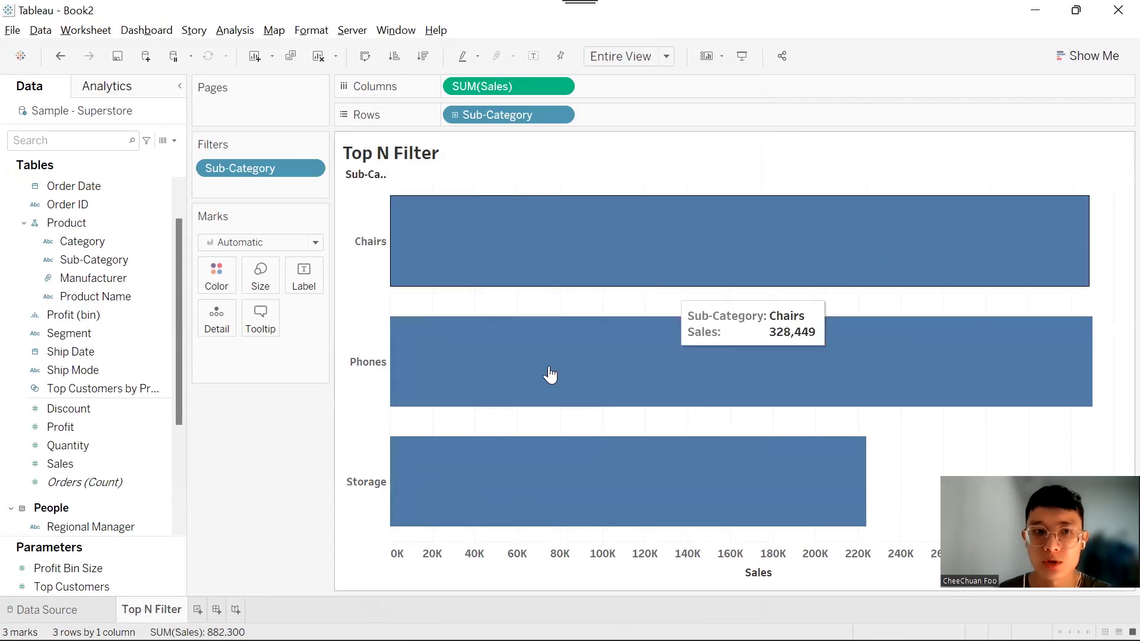
Show the Sub-Category filter card to check its limit, and hide the card again.
{"action": "right_click", "coordinate": [292, 178]}
{"action": "left_click", "coordinate": [291, 170]}
{"action": "right_click", "coordinate": [291, 170]}
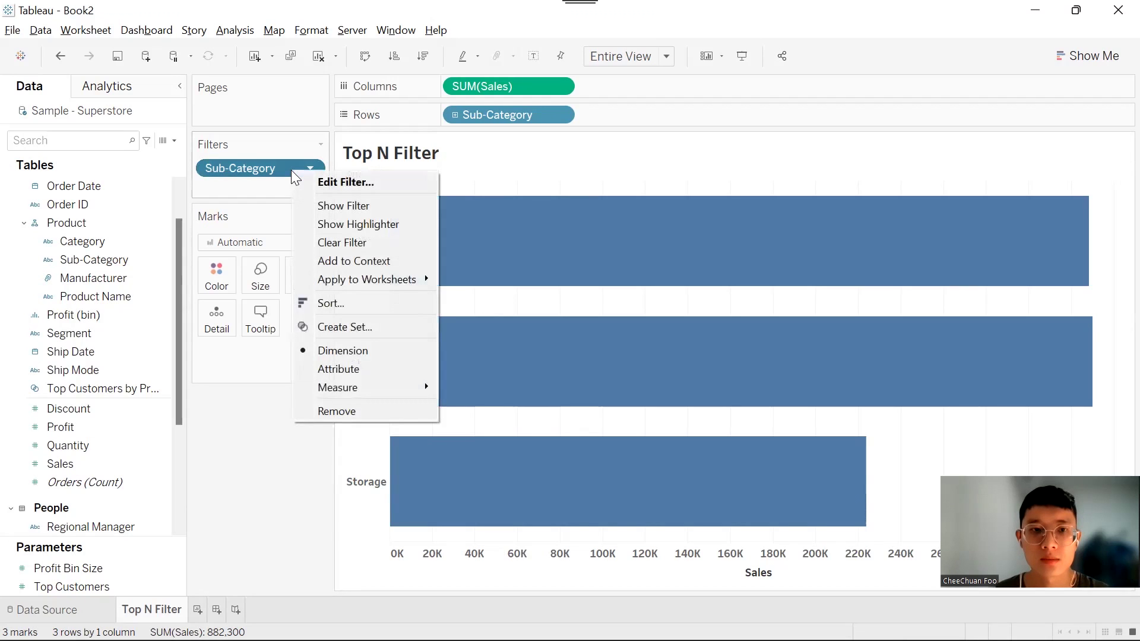
{"action": "left_click", "coordinate": [341, 205]}
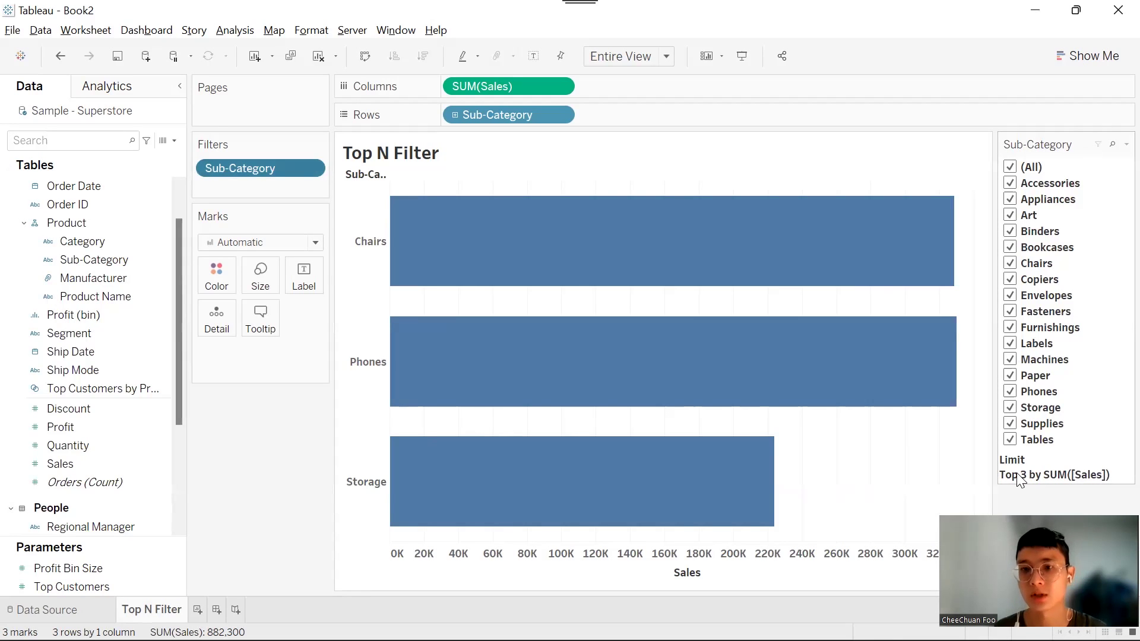
{"action": "left_click", "coordinate": [1126, 144]}
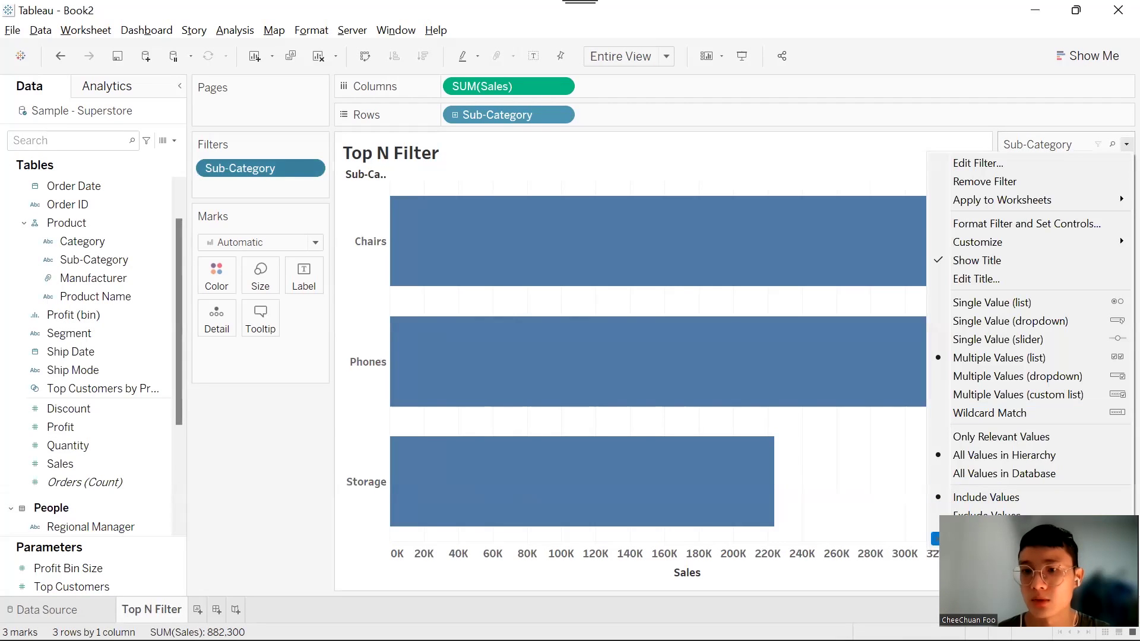
Create a new parameter and name it Top N.
{"action": "left_click", "coordinate": [174, 141]}
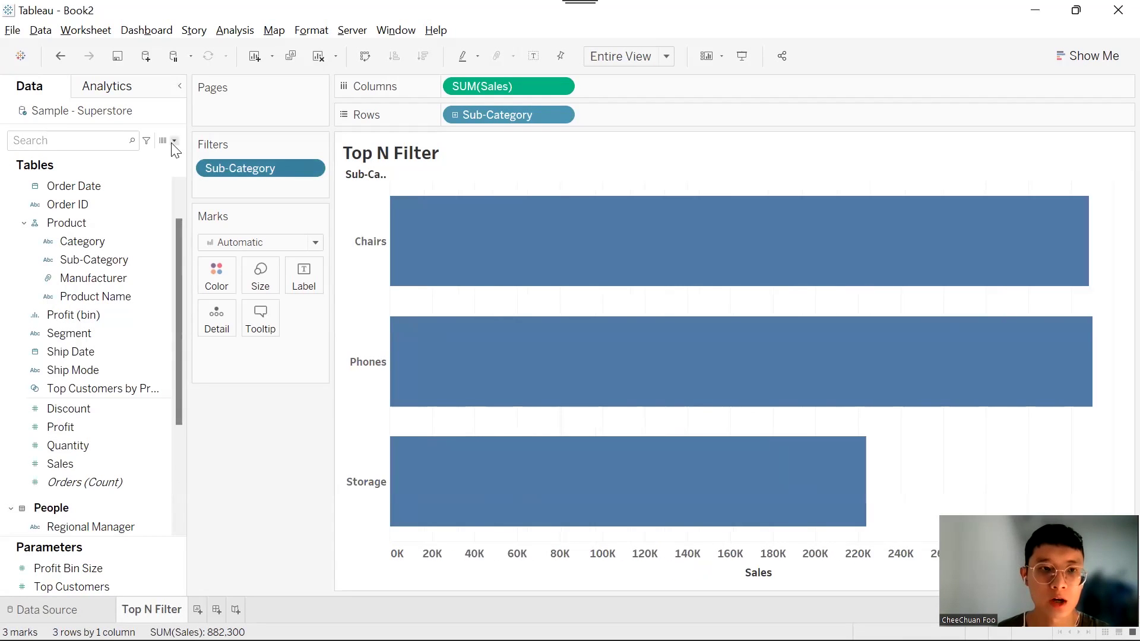
{"action": "left_click", "coordinate": [174, 141]}
{"action": "left_click", "coordinate": [120, 170]}
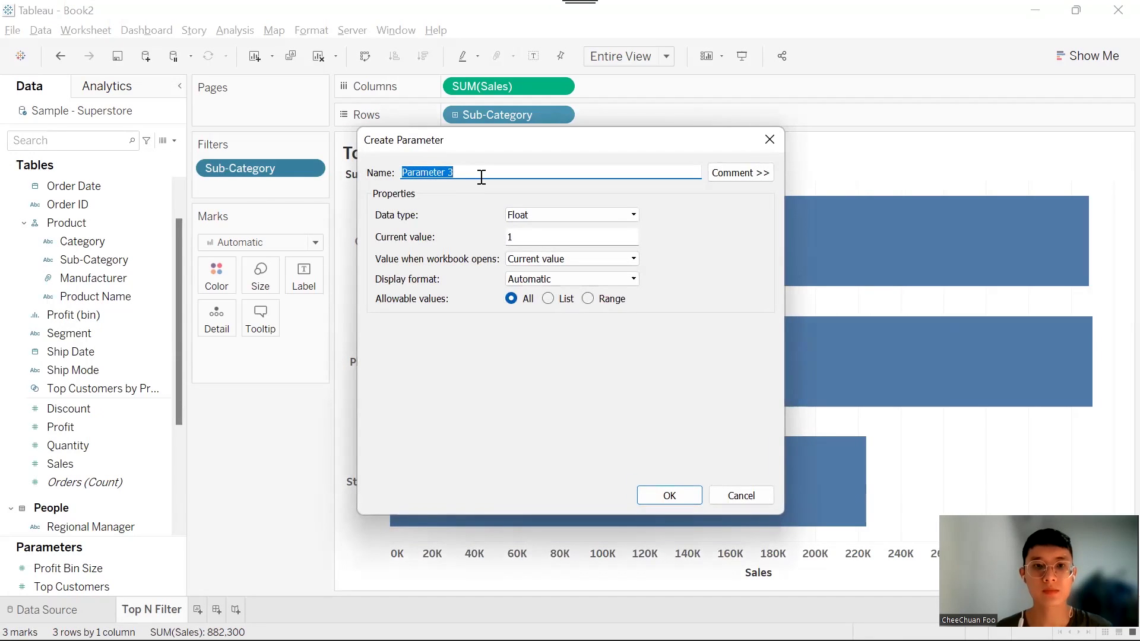
{"action": "type", "text": "Top N"}
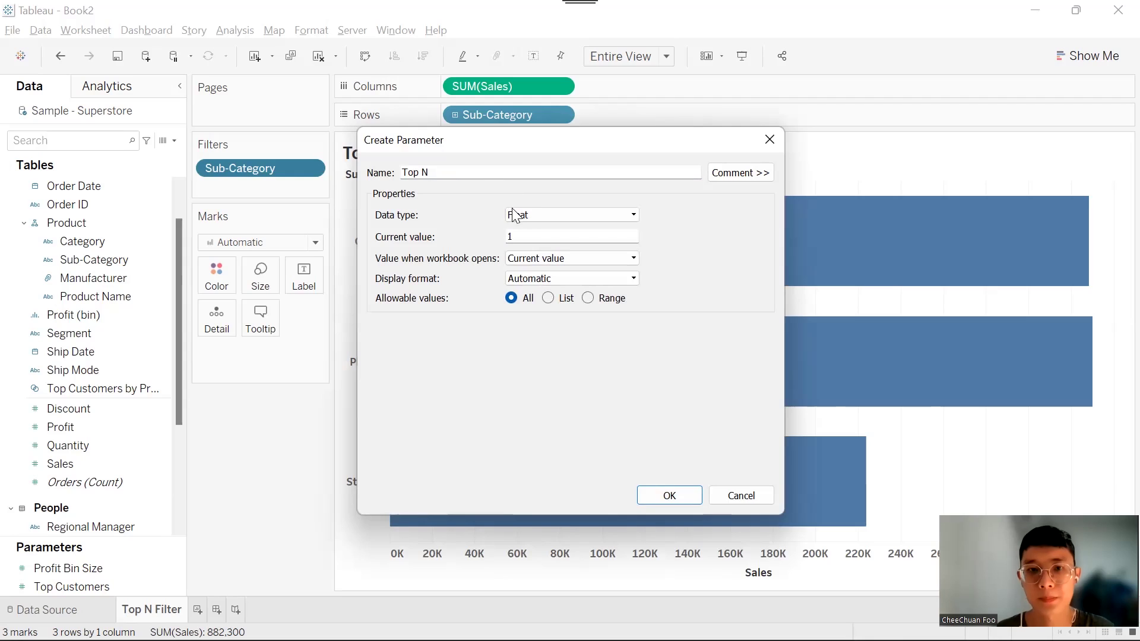
Restrict the Top N parameter to a range from 1 to 20 with a step size of 1.
{"action": "left_click", "coordinate": [588, 299]}
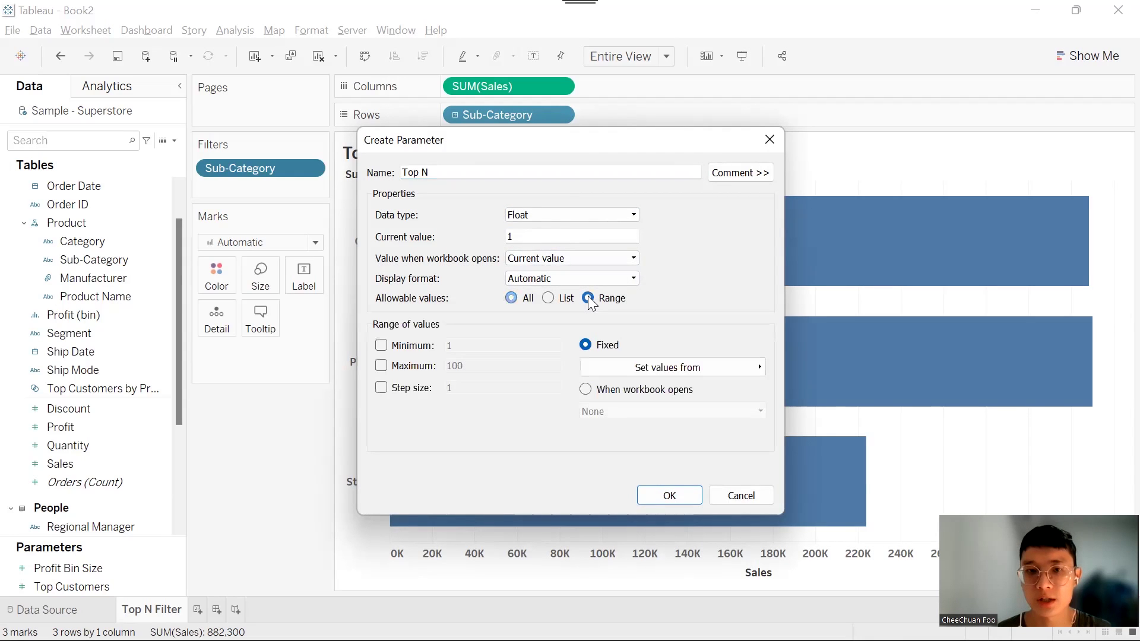
{"action": "left_click", "coordinate": [381, 346]}
{"action": "left_click", "coordinate": [381, 366]}
{"action": "left_click", "coordinate": [382, 388]}
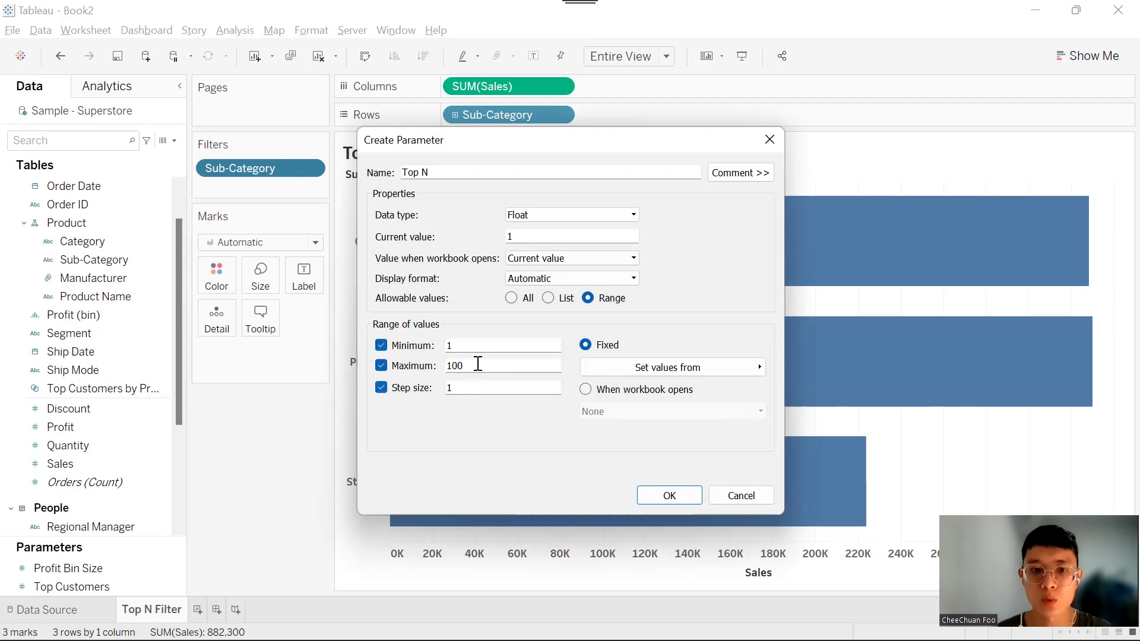
{"action": "left_click_drag", "start_coordinate": [484, 367], "coordinate": [432, 369]}
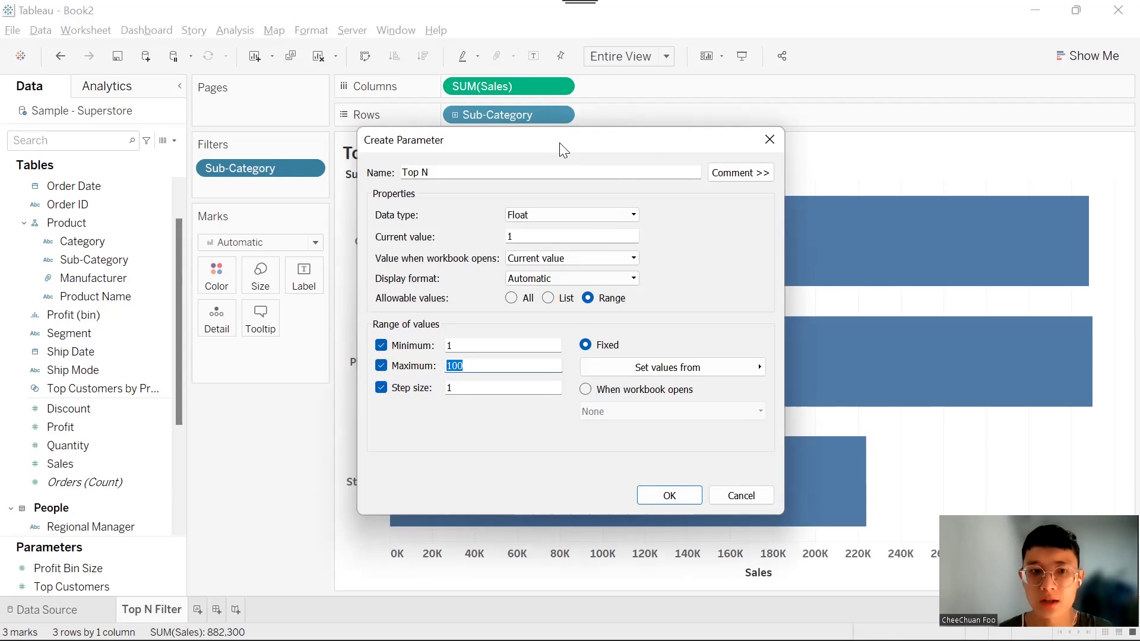
{"action": "left_click_drag", "start_coordinate": [559, 143], "coordinate": [348, 134]}
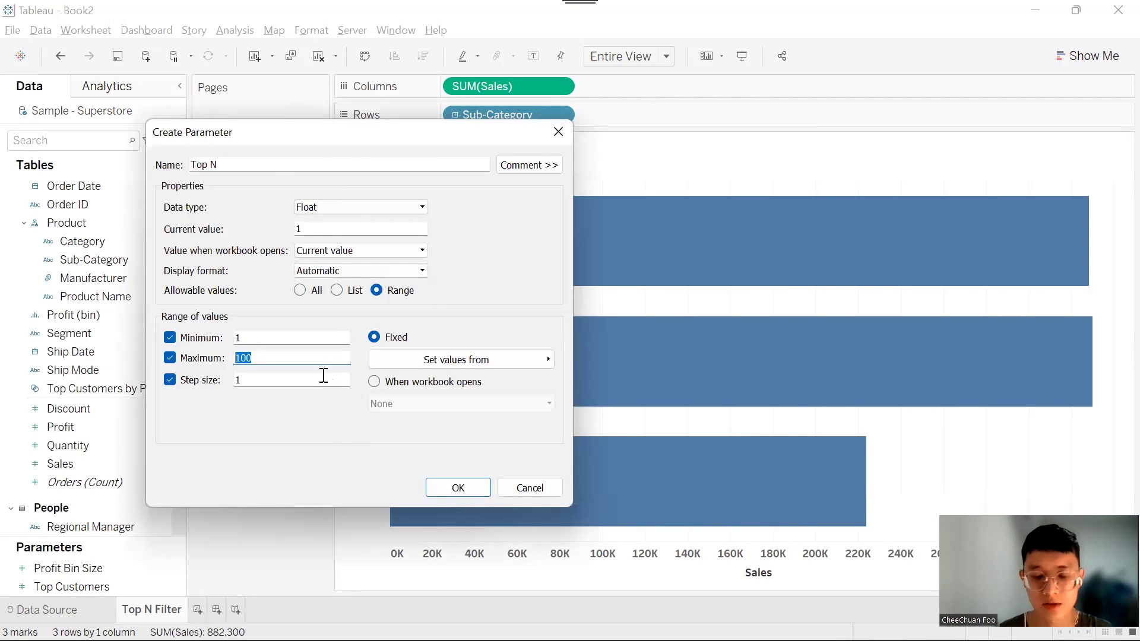
{"action": "type", "text": "20"}
{"action": "left_click", "coordinate": [462, 493]}
Show the Top N parameter on the sheet as a type-in control and set its value to 5.
{"action": "right_click", "coordinate": [138, 585]}
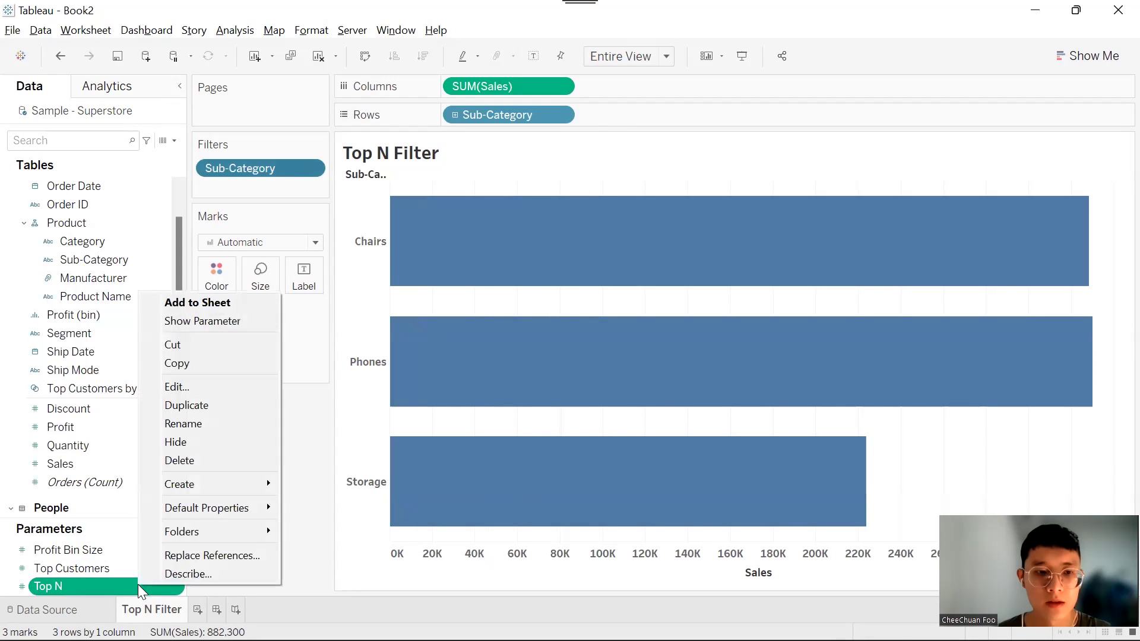
{"action": "left_click", "coordinate": [218, 322]}
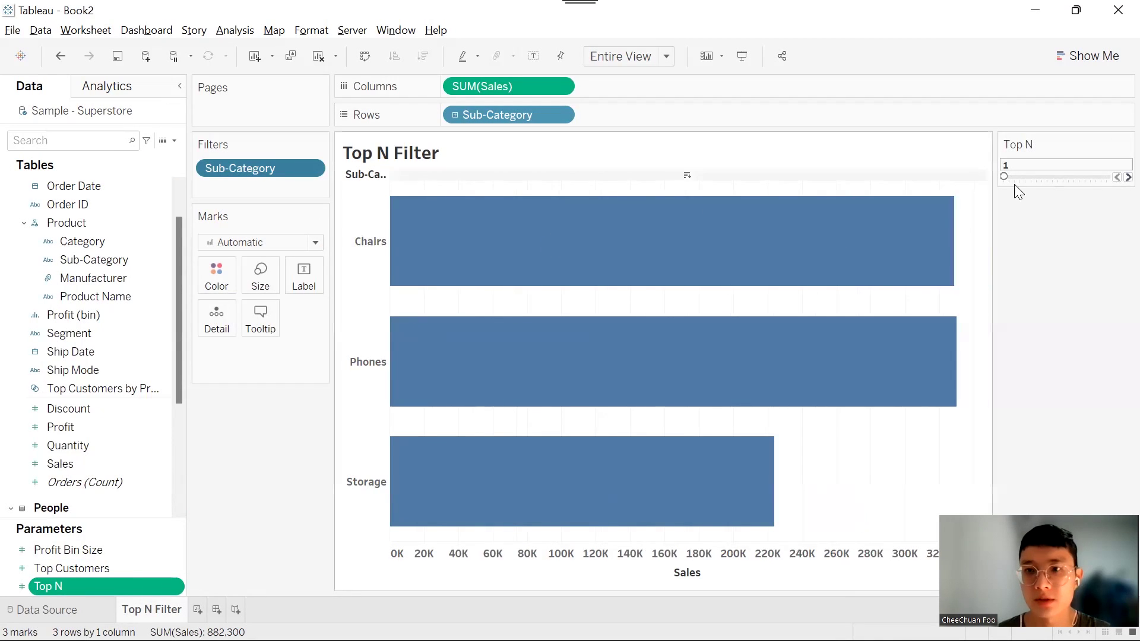
{"action": "left_click", "coordinate": [1126, 144]}
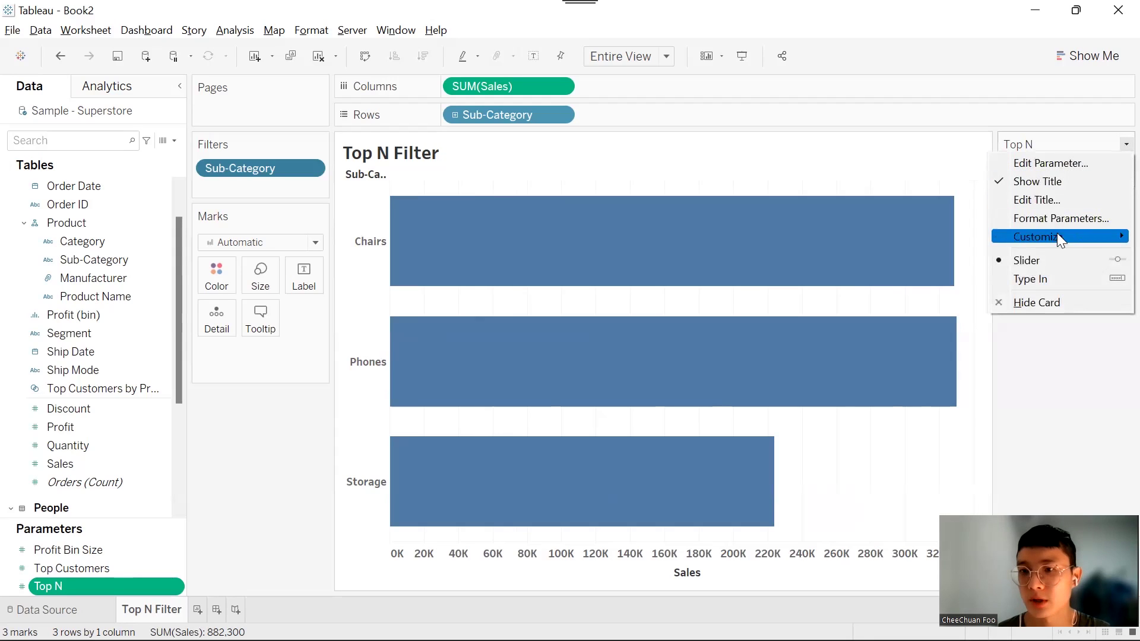
{"action": "left_click", "coordinate": [1056, 278]}
{"action": "double_click", "coordinate": [1002, 165]}
{"action": "type", "text": "5"}
{"action": "key", "text": "Return"}
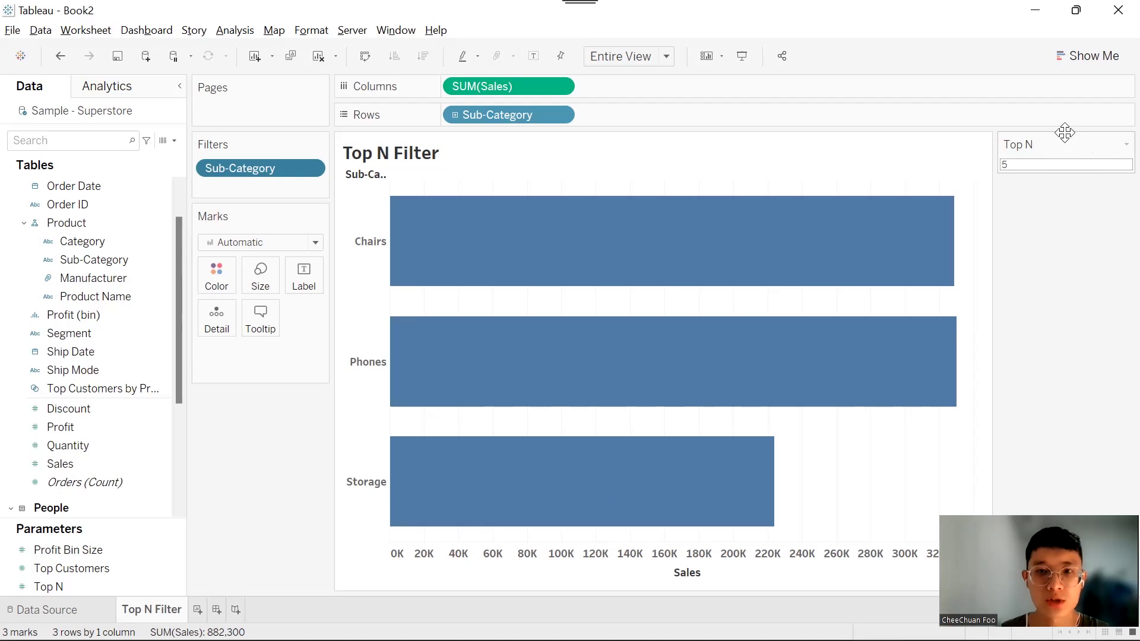
Edit the Sub-Category filter so its top limit by sum of Sales uses the Top N parameter.
{"action": "left_click_drag", "start_coordinate": [1052, 152], "coordinate": [1033, 133]}
{"action": "left_click", "coordinate": [1127, 145]}
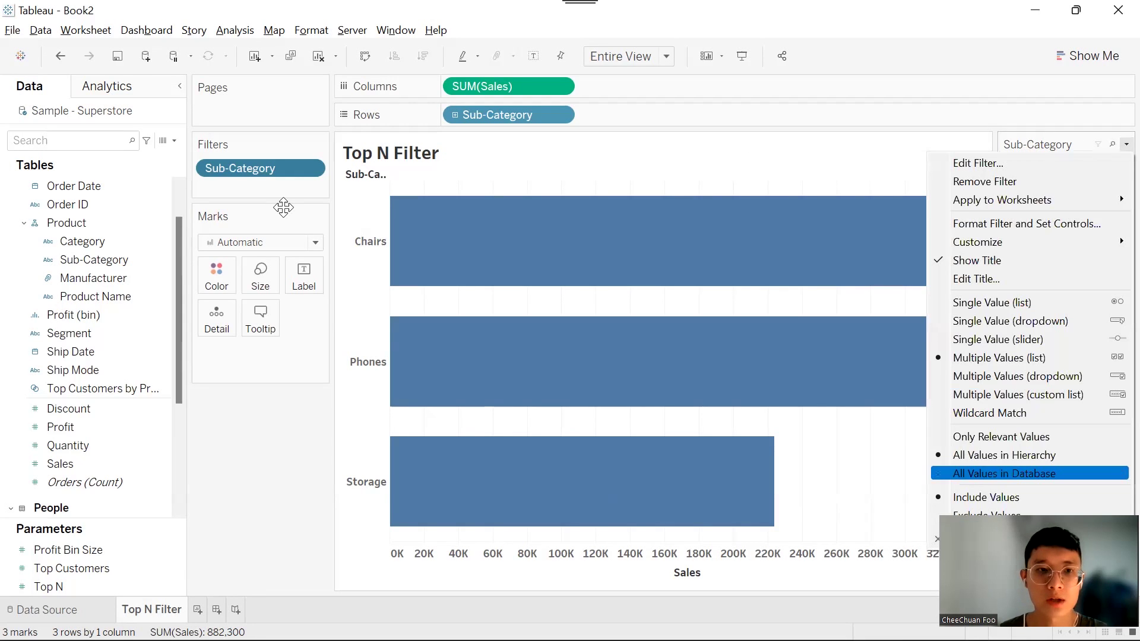
{"action": "left_click", "coordinate": [282, 170]}
{"action": "right_click", "coordinate": [282, 170]}
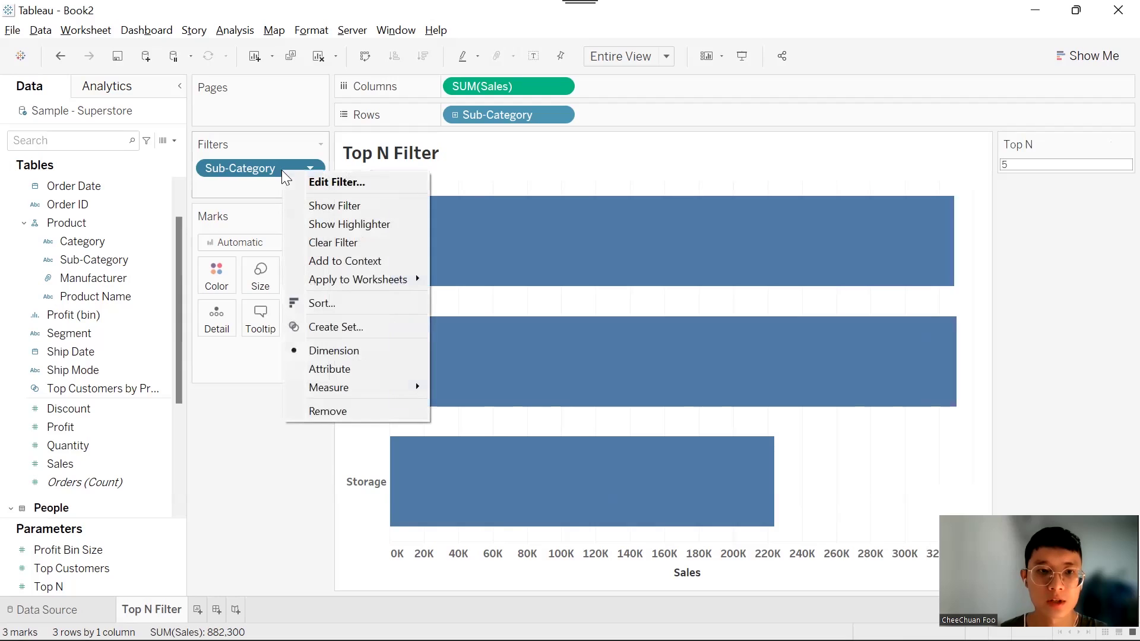
{"action": "left_click", "coordinate": [379, 181]}
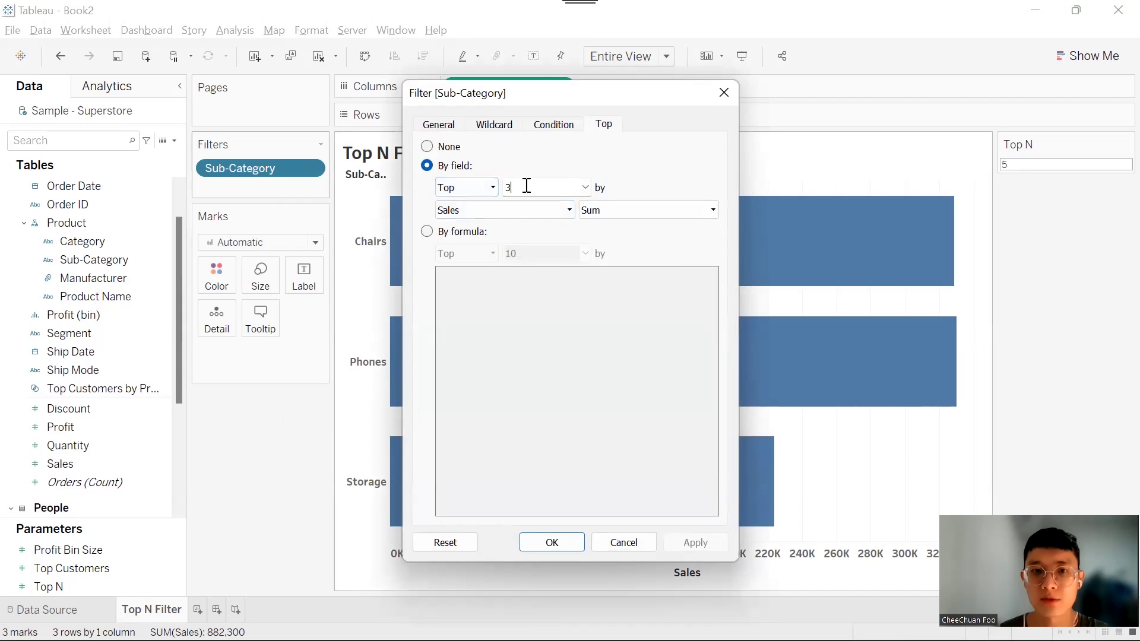
{"action": "left_click", "coordinate": [585, 187]}
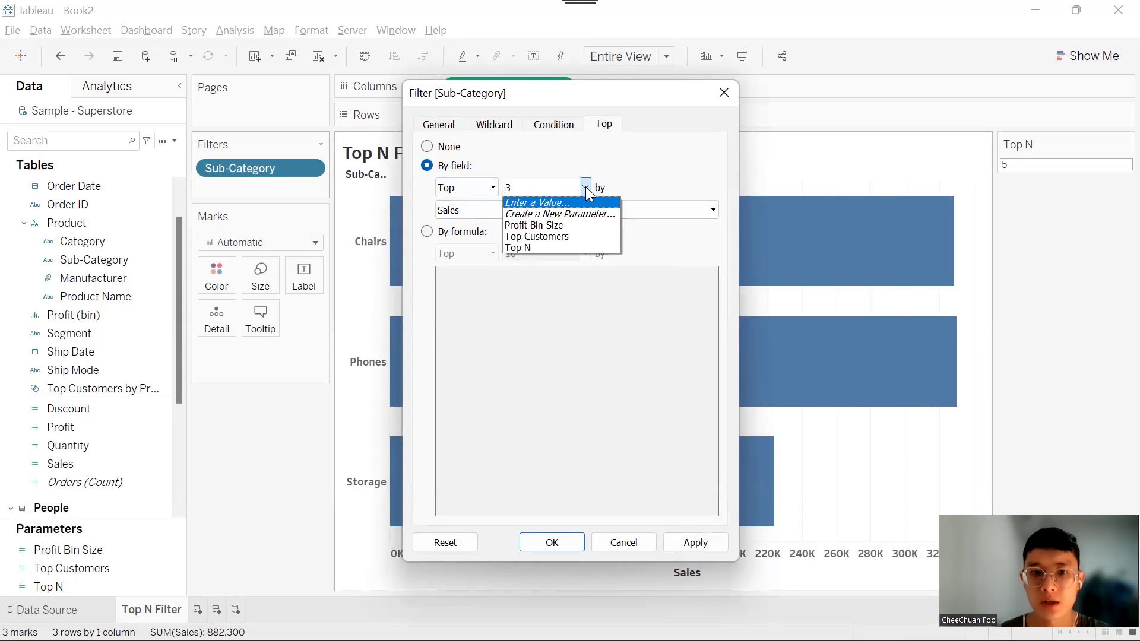
{"action": "left_click", "coordinate": [557, 249]}
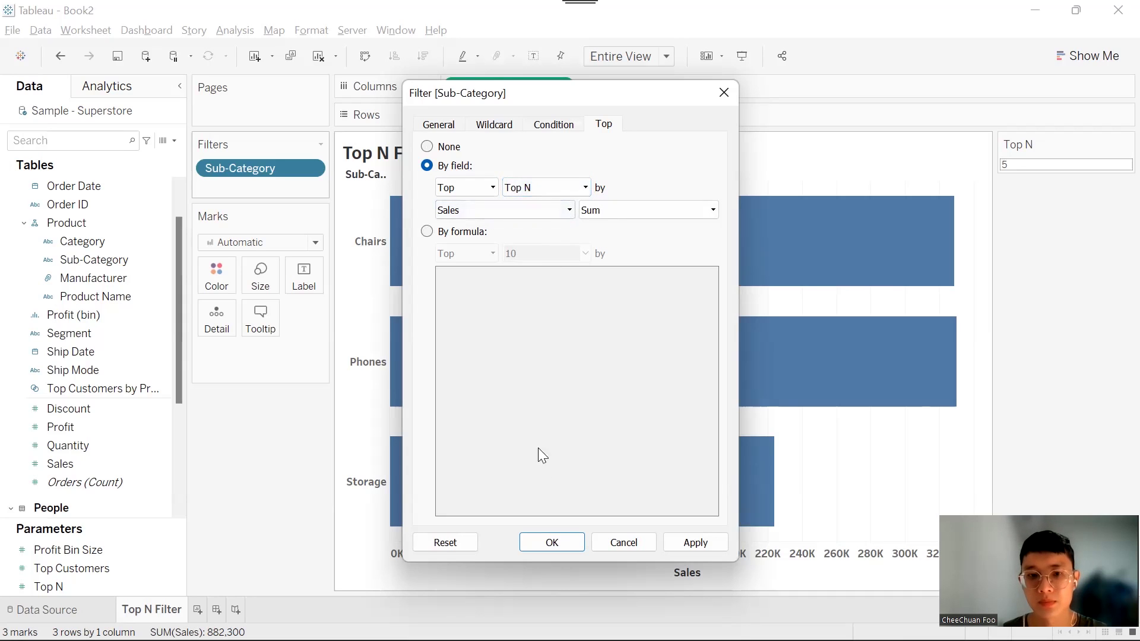
{"action": "left_click", "coordinate": [557, 549]}
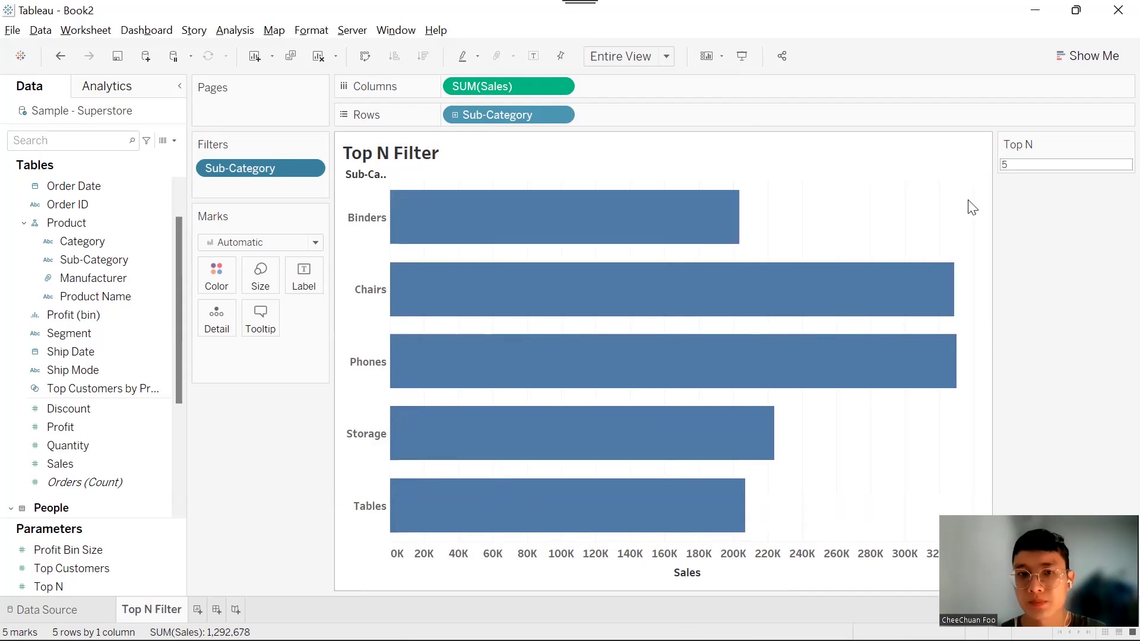
Test the parameter-driven filter by setting Top N to 4.
{"action": "left_click", "coordinate": [1023, 168]}
{"action": "type", "text": "4"}
{"action": "key", "text": "Return"}
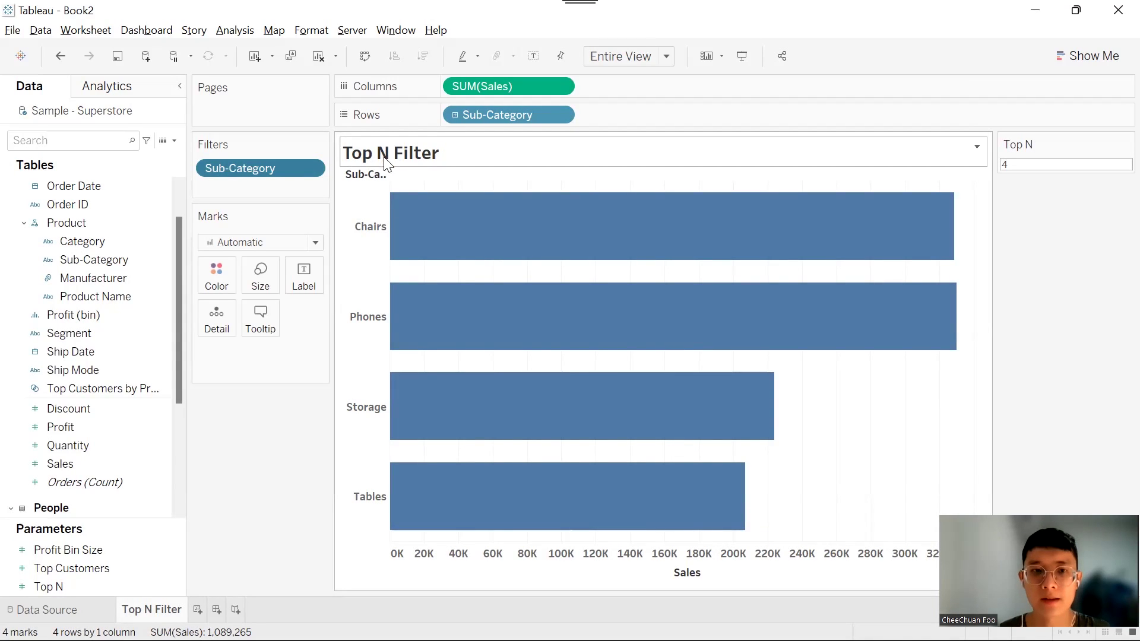
{"action": "left_click", "coordinate": [1012, 167]}
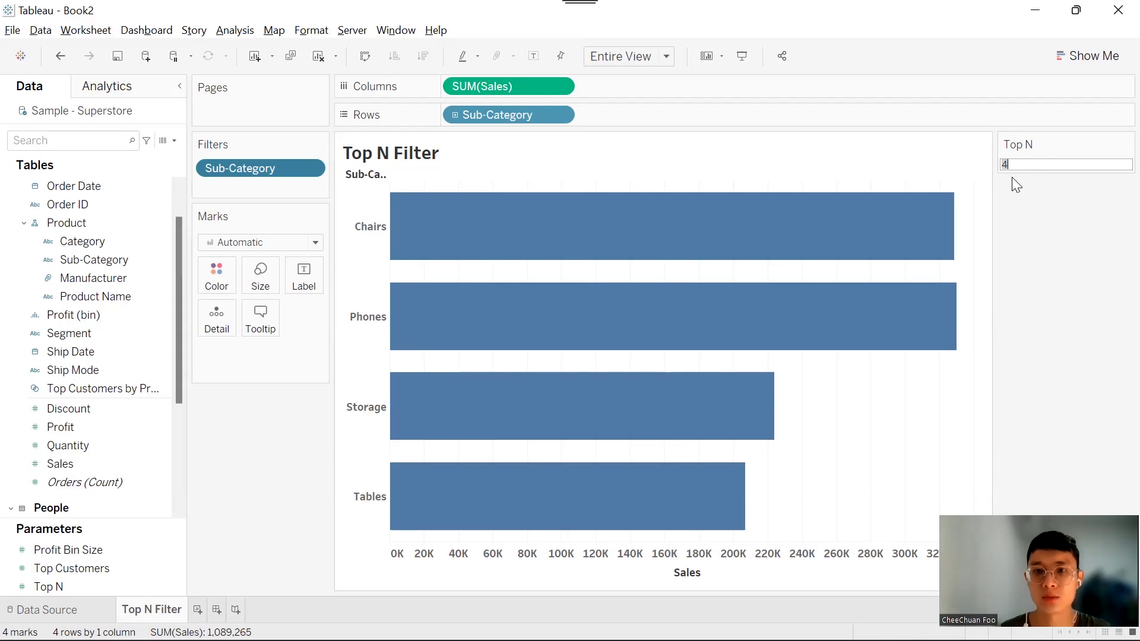
Replace the sheet title with "Top N Filter", substituting the Top N parameter for the letter N.
{"action": "double_click", "coordinate": [439, 155]}
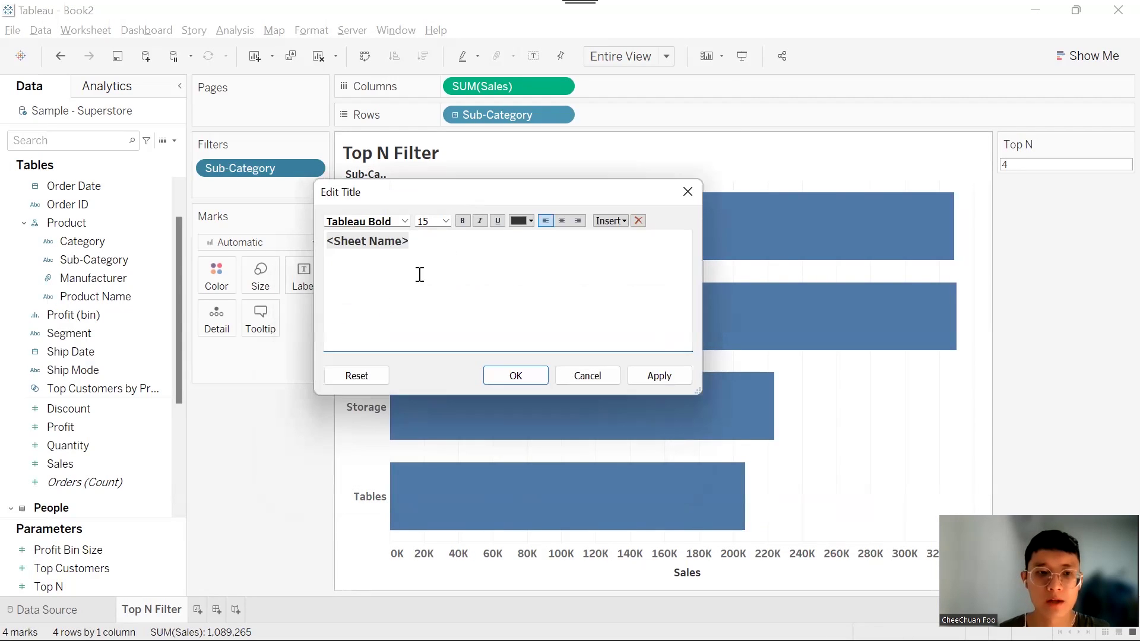
{"action": "left_click", "coordinate": [445, 250]}
{"action": "left_click_drag", "start_coordinate": [444, 249], "coordinate": [305, 243]}
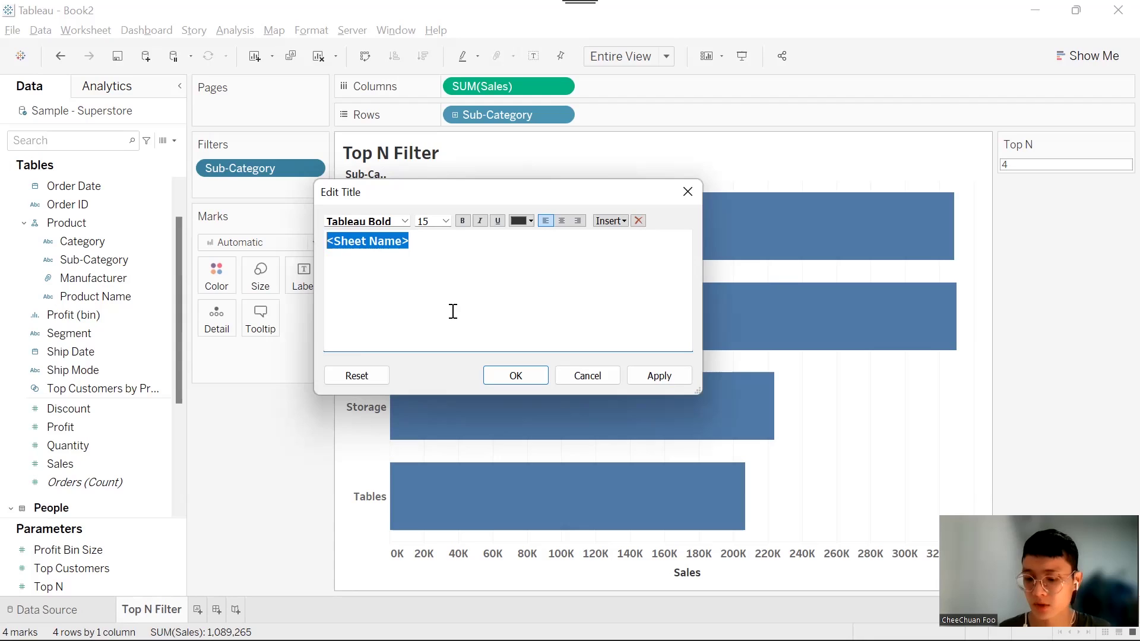
{"action": "key", "text": "BackSpace"}
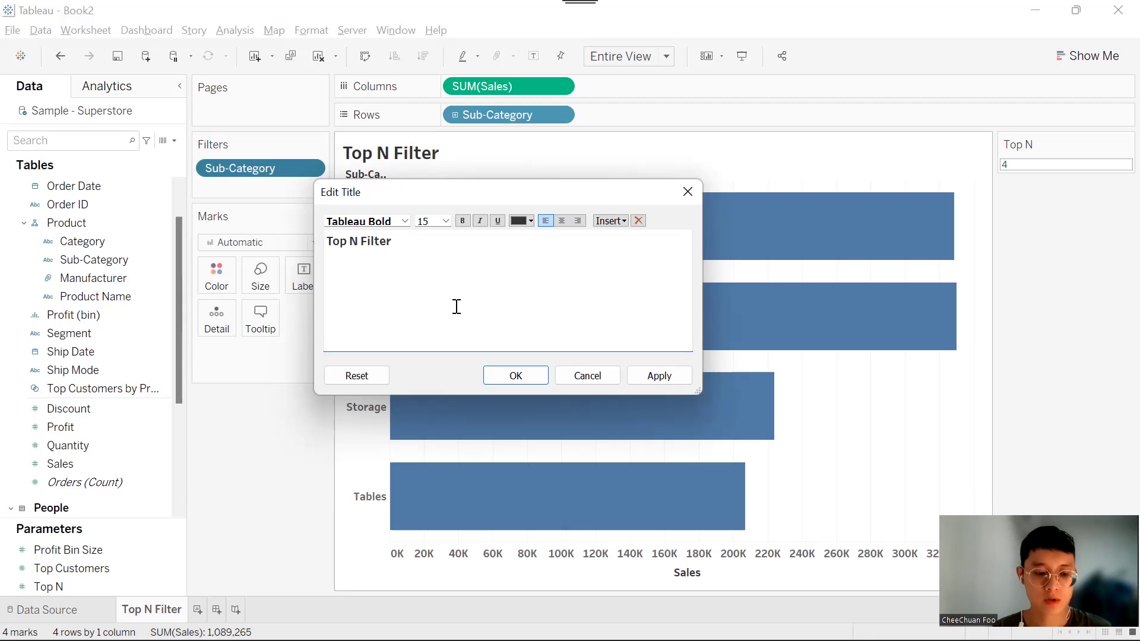
{"action": "key", "text": "shift+Right"}
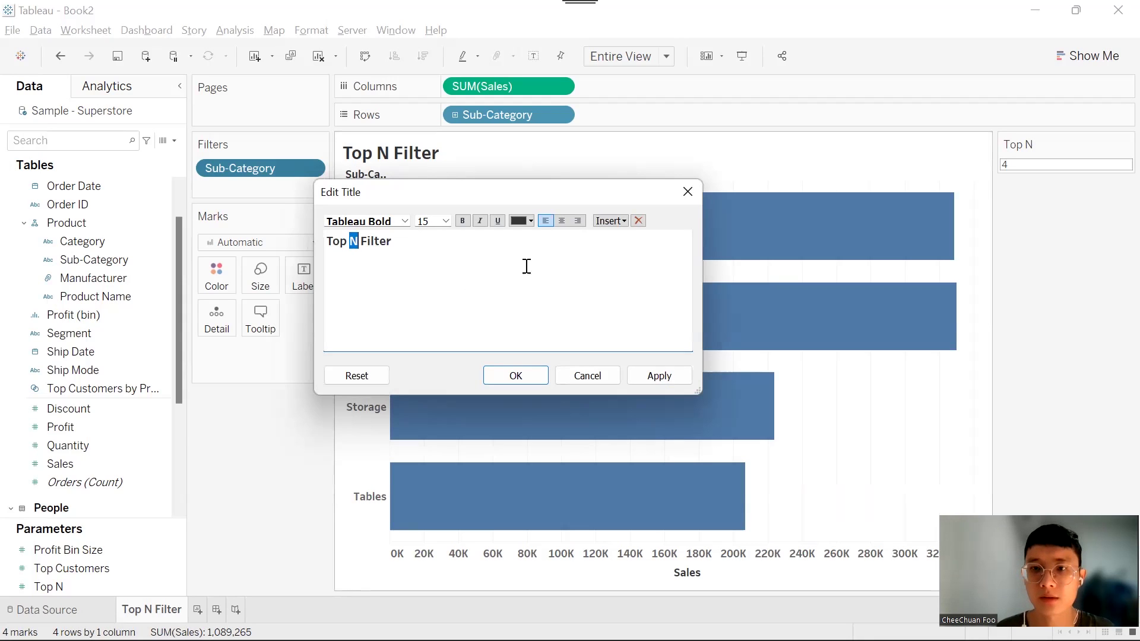
{"action": "left_click", "coordinate": [611, 221]}
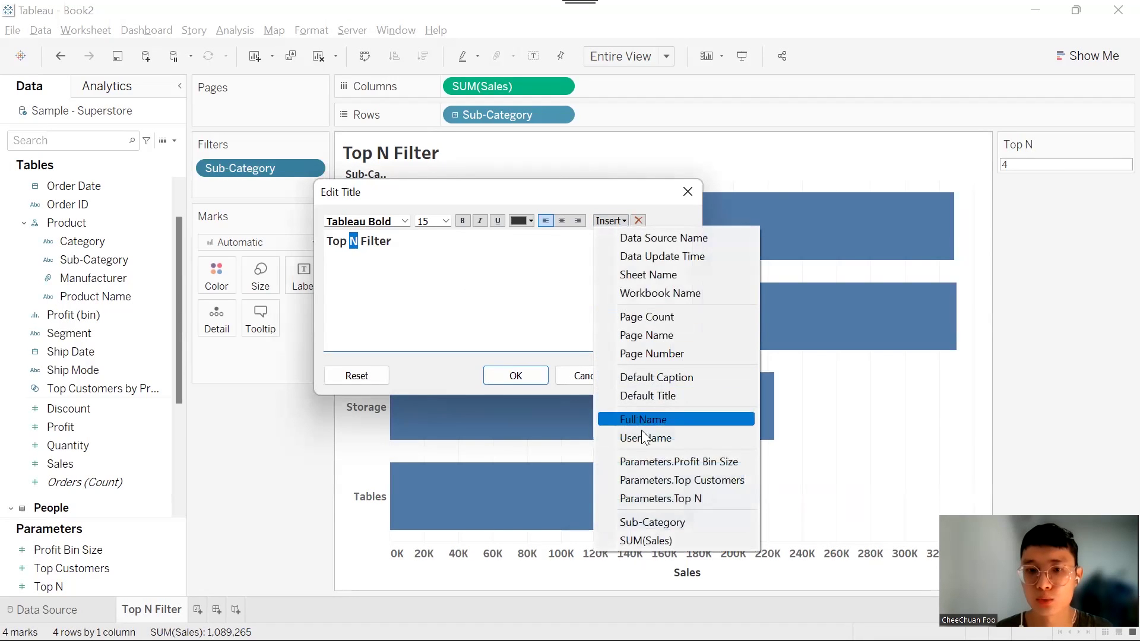
{"action": "left_click", "coordinate": [720, 499]}
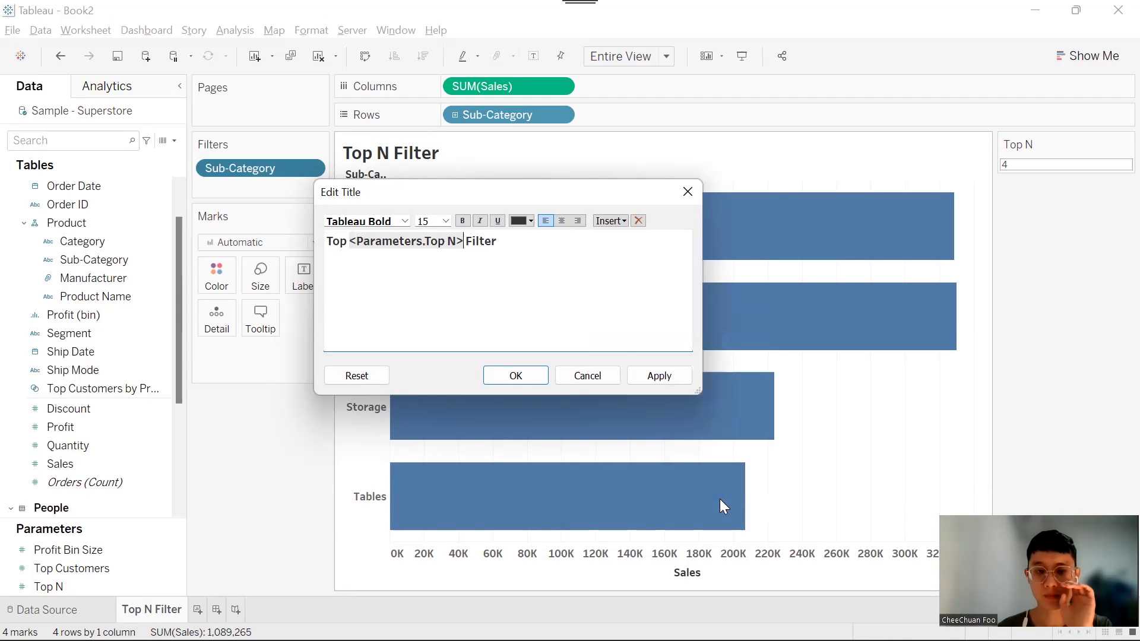
{"action": "left_click", "coordinate": [538, 377]}
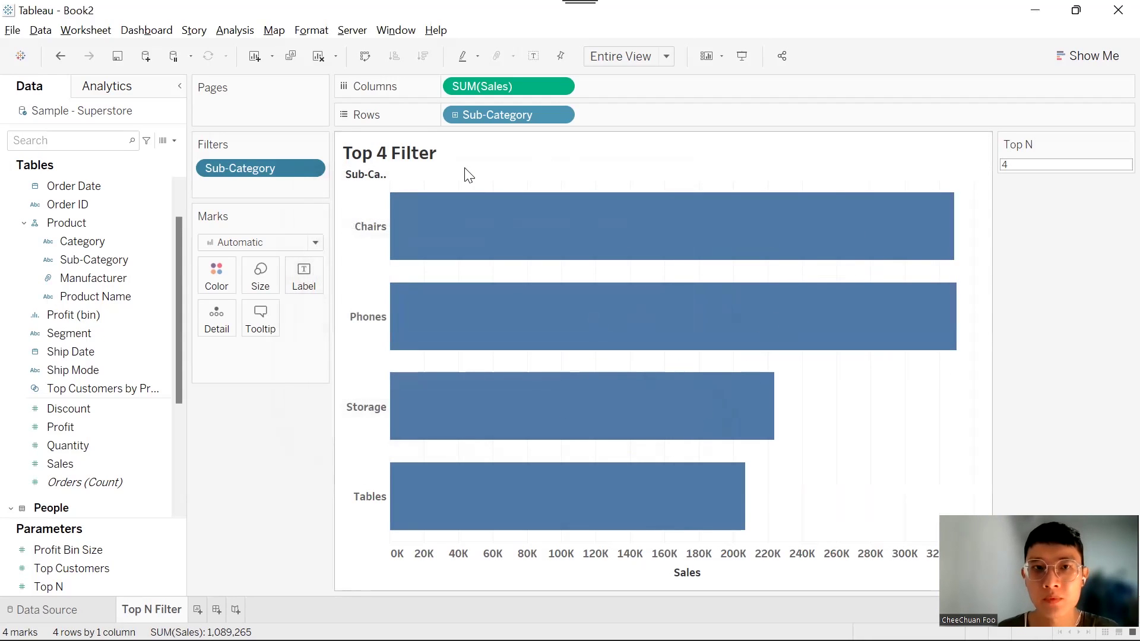
Color the Top N parameter in the sheet title blue.
{"action": "double_click", "coordinate": [438, 156]}
{"action": "left_click_drag", "start_coordinate": [437, 241], "coordinate": [392, 242]}
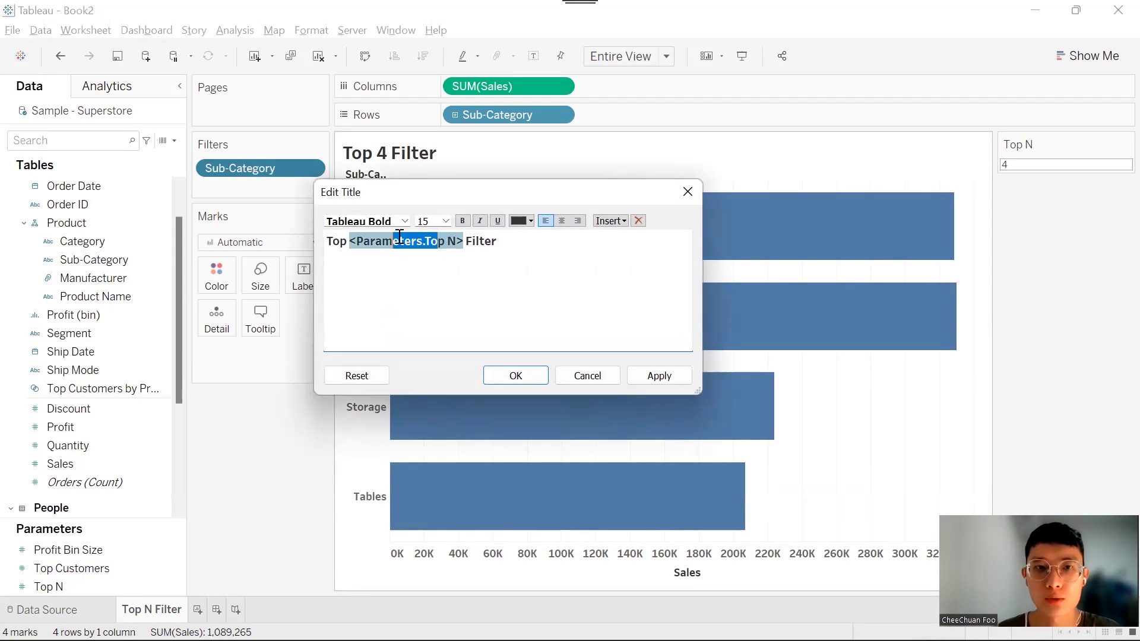
{"action": "left_click", "coordinate": [530, 221]}
{"action": "left_click", "coordinate": [618, 234]}
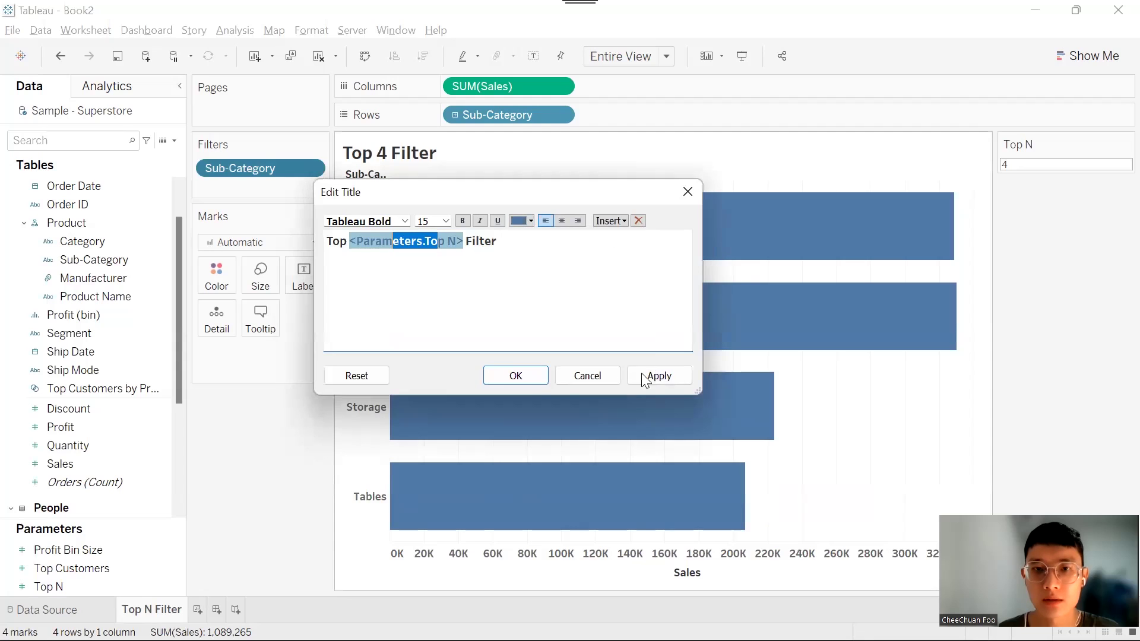
{"action": "left_click", "coordinate": [525, 378]}
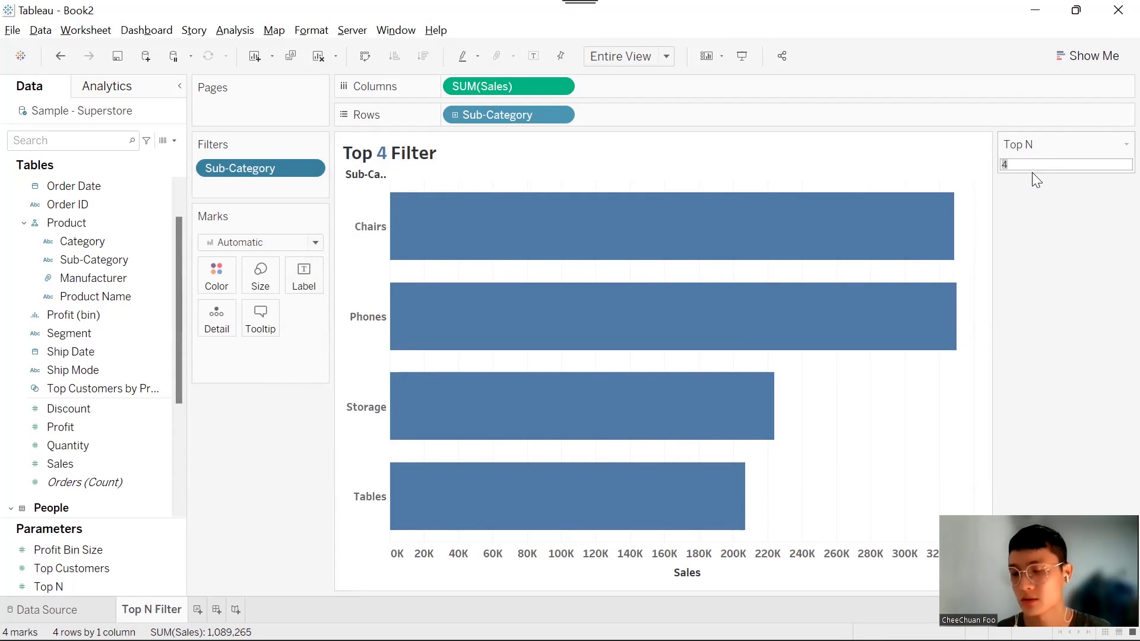
Test the dynamic title and chart by setting the Top N parameter to 3 and finally to 1.
{"action": "left_click", "coordinate": [1048, 165]}
{"action": "key", "text": "BackSpace"}
{"action": "type", "text": "3"}
{"action": "key", "text": "Return"}
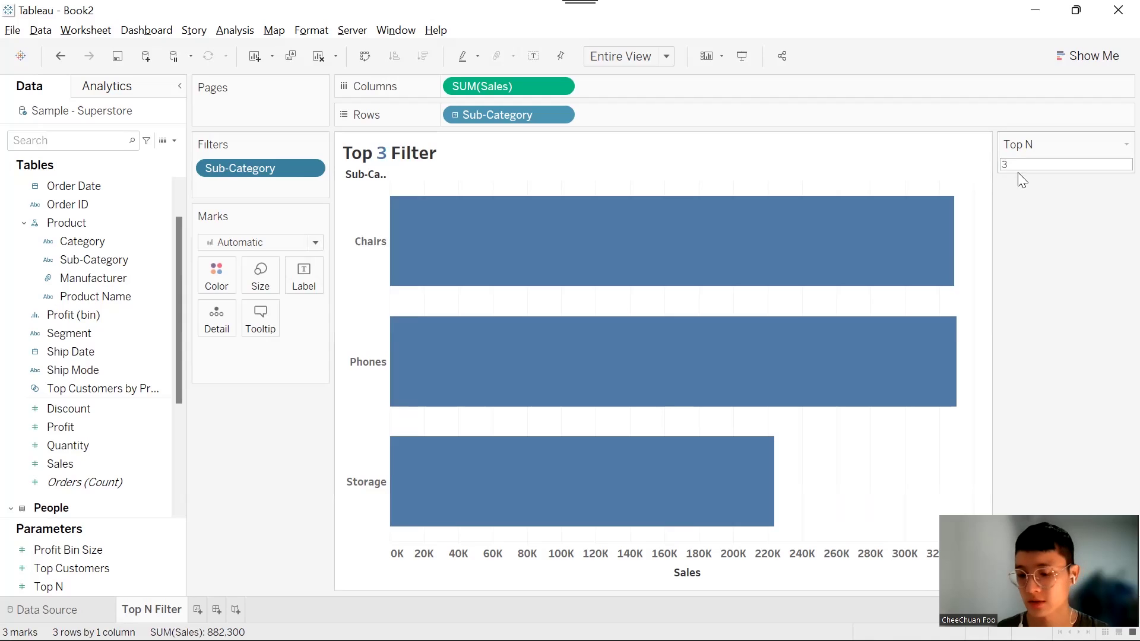
{"action": "left_click_drag", "start_coordinate": [1030, 165], "coordinate": [999, 167]}
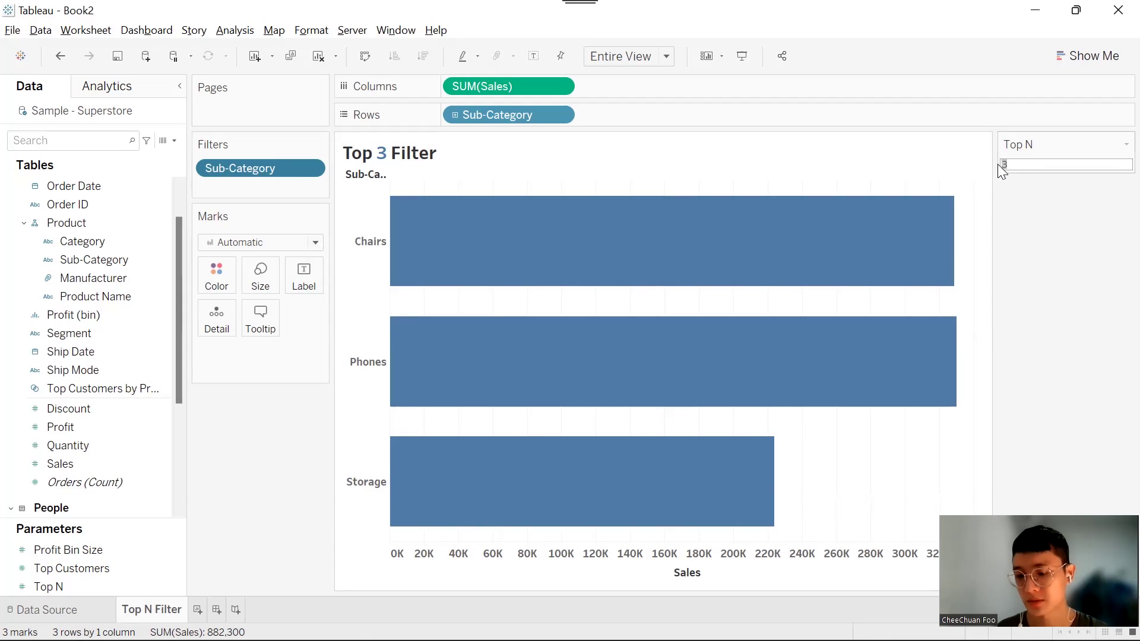
{"action": "type", "text": "1"}
{"action": "key", "text": "Return"}
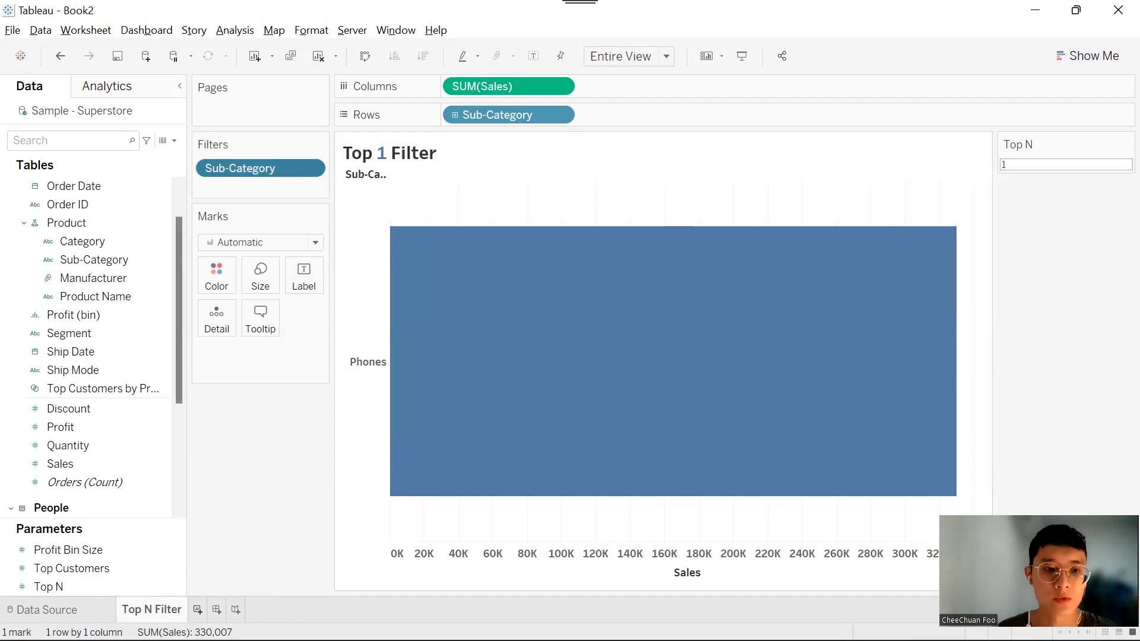
Add a worksheet titled "Top N Subcategory for selected category" and place Category and Sub-Category on its rows.
{"action": "left_click", "coordinate": [198, 610]}
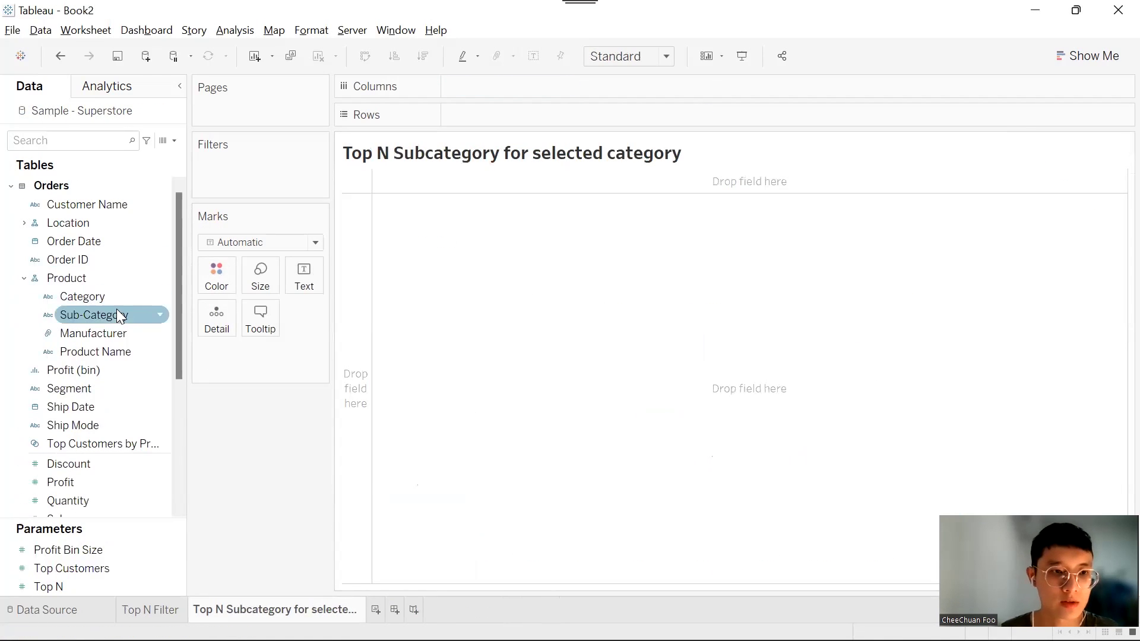
{"action": "left_click", "coordinate": [151, 296]}
{"action": "left_click_drag", "start_coordinate": [151, 296], "coordinate": [355, 282]}
{"action": "left_click_drag", "start_coordinate": [110, 315], "coordinate": [668, 113]}
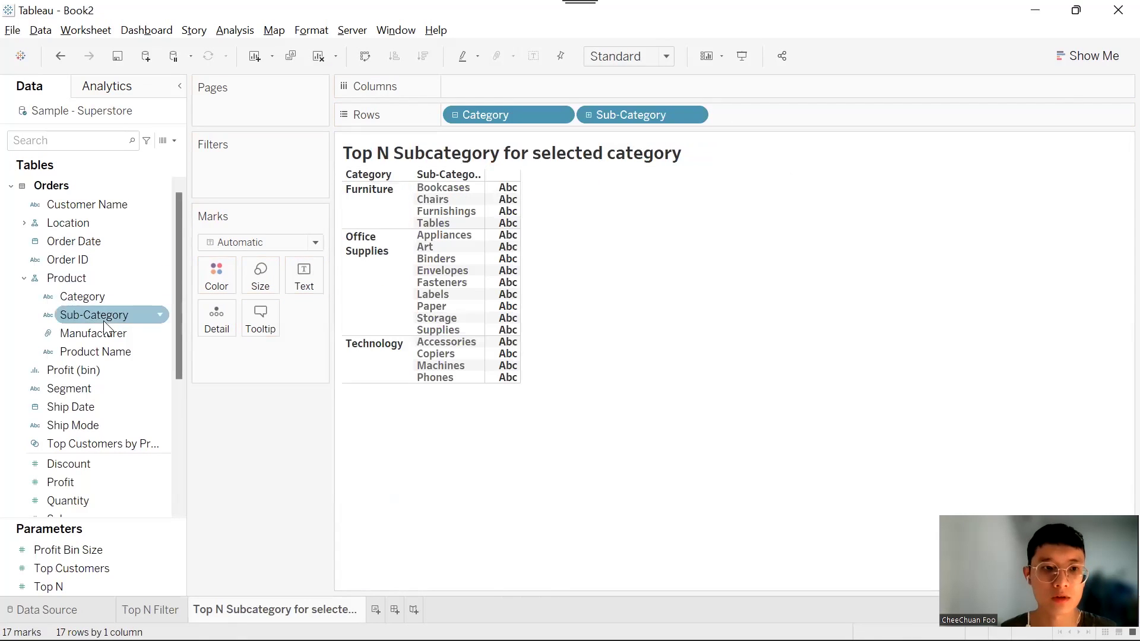
Place Sales on the columns and fit the bar chart to the entire view.
{"action": "scroll", "coordinate": [109, 361], "scroll_direction": "down", "scroll_amount": 1}
{"action": "scroll", "coordinate": [110, 361], "scroll_direction": "down", "scroll_amount": 2}
{"action": "left_click_drag", "start_coordinate": [98, 409], "coordinate": [541, 80]}
{"action": "left_click", "coordinate": [637, 59]}
{"action": "left_click", "coordinate": [635, 119]}
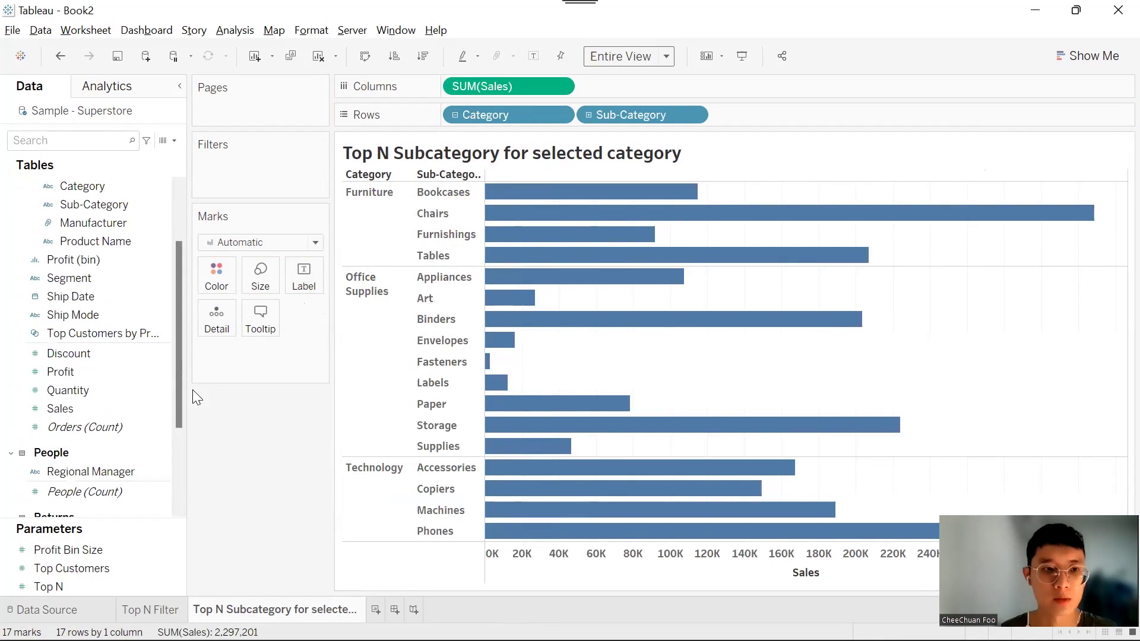
Filter Sub-Category by field to the top values by sum of Sales, using the Top N parameter as the limit.
{"action": "scroll", "coordinate": [112, 364], "scroll_direction": "up", "scroll_amount": 2}
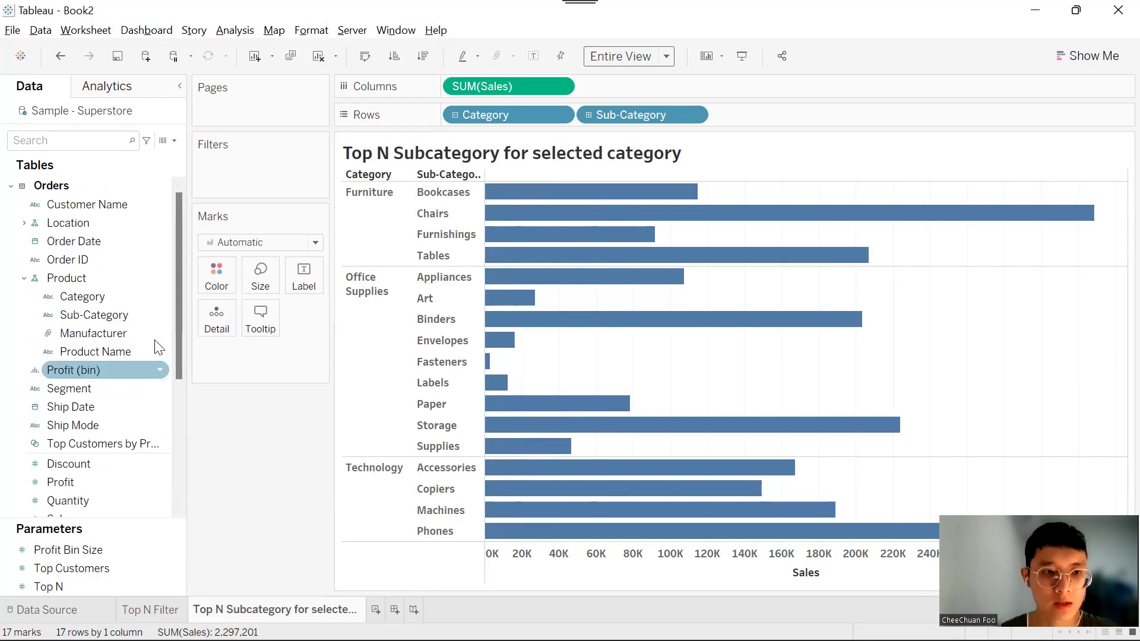
{"action": "left_click_drag", "start_coordinate": [121, 315], "coordinate": [276, 180]}
{"action": "left_click", "coordinate": [600, 123]}
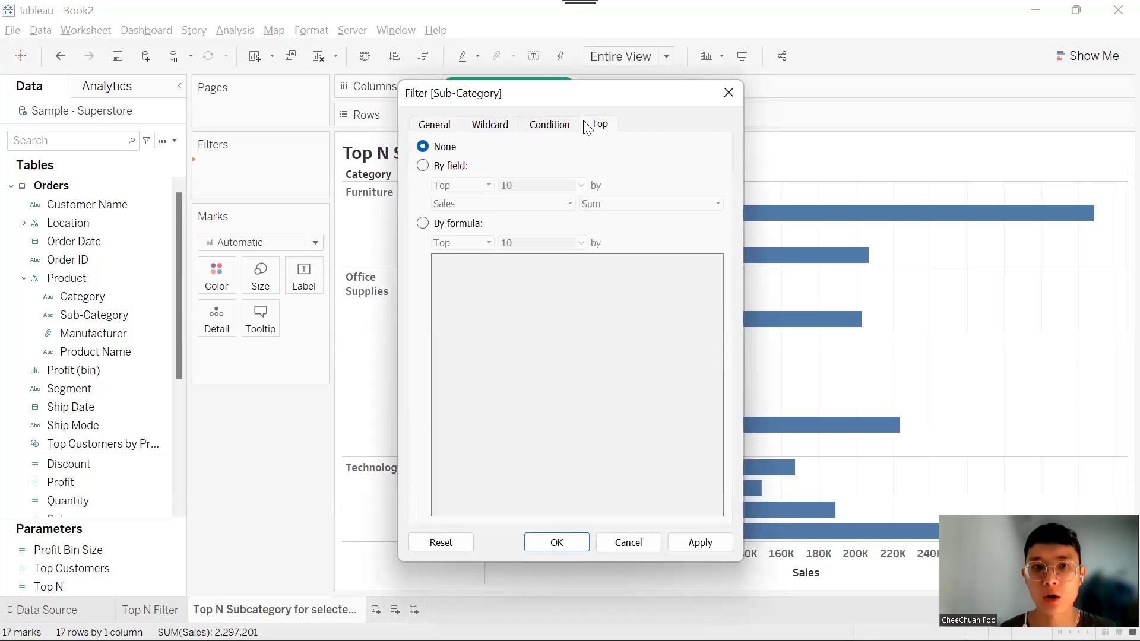
{"action": "left_click", "coordinate": [461, 170]}
{"action": "left_click", "coordinate": [582, 185]}
{"action": "left_click", "coordinate": [541, 243]}
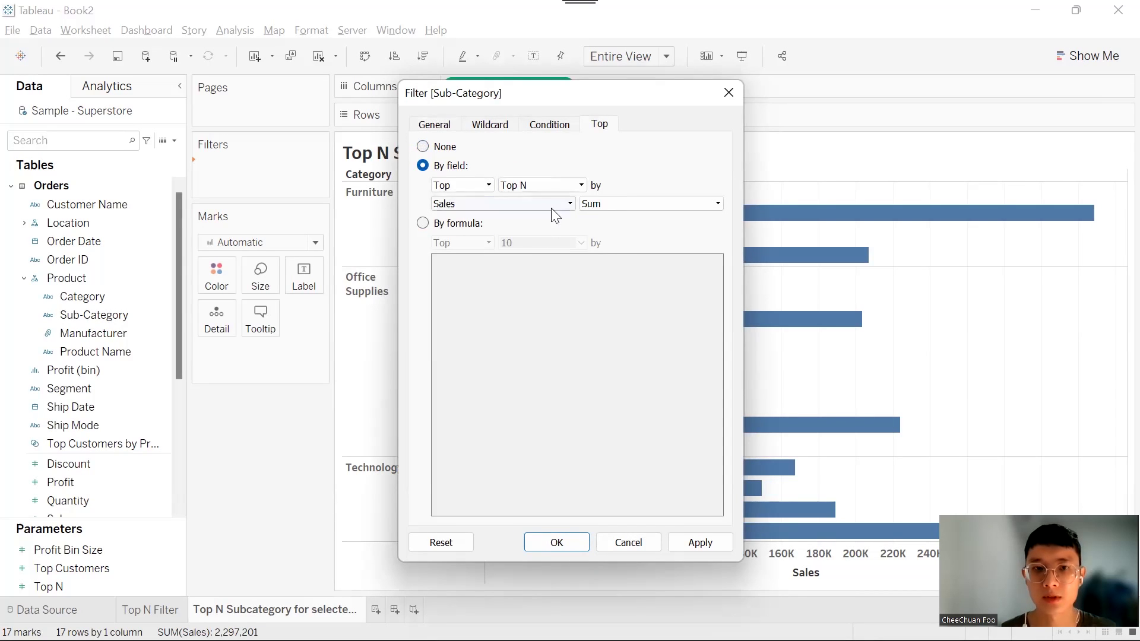
{"action": "left_click", "coordinate": [555, 541]}
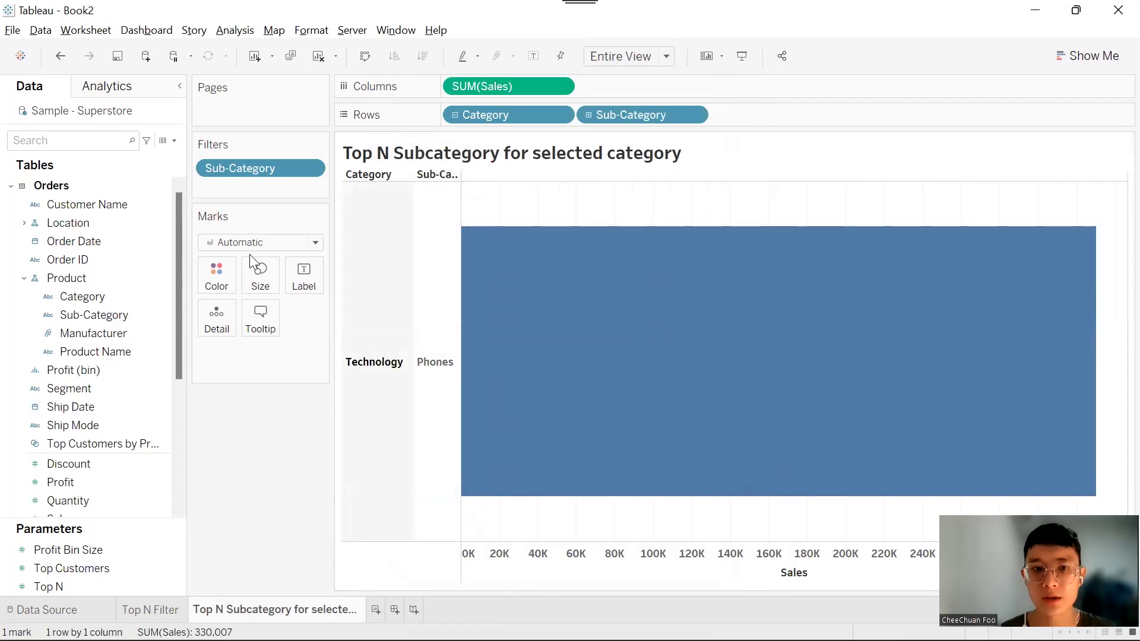
Add a Category filter with Technology selected and show its filter control beside the chart.
{"action": "left_click_drag", "start_coordinate": [83, 297], "coordinate": [269, 157]}
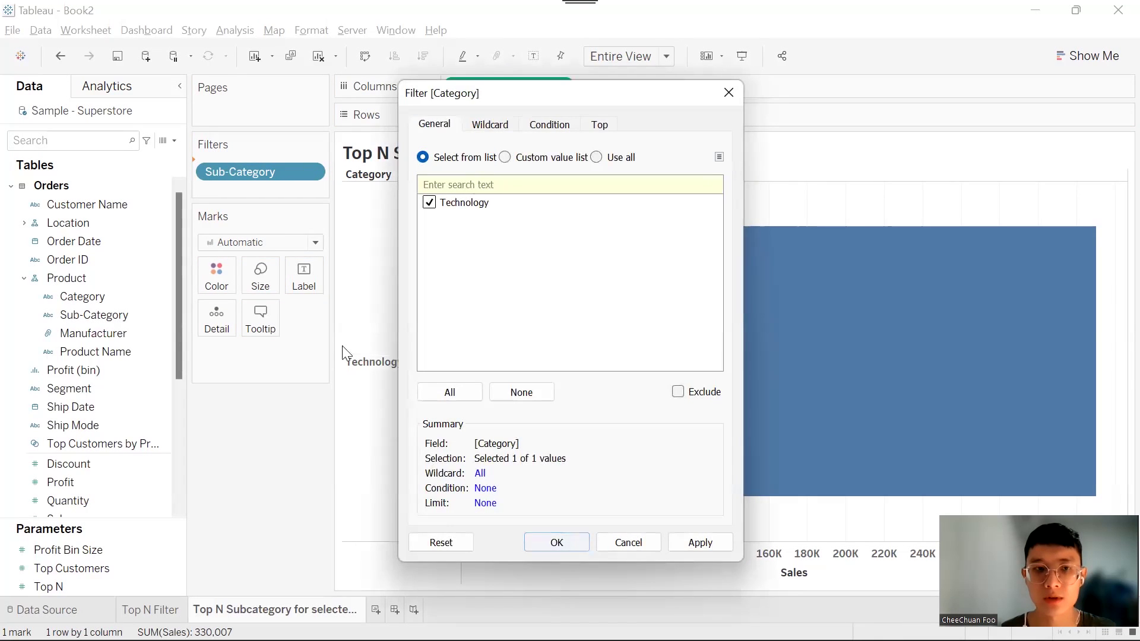
{"action": "key", "text": "Return"}
{"action": "right_click", "coordinate": [294, 167]}
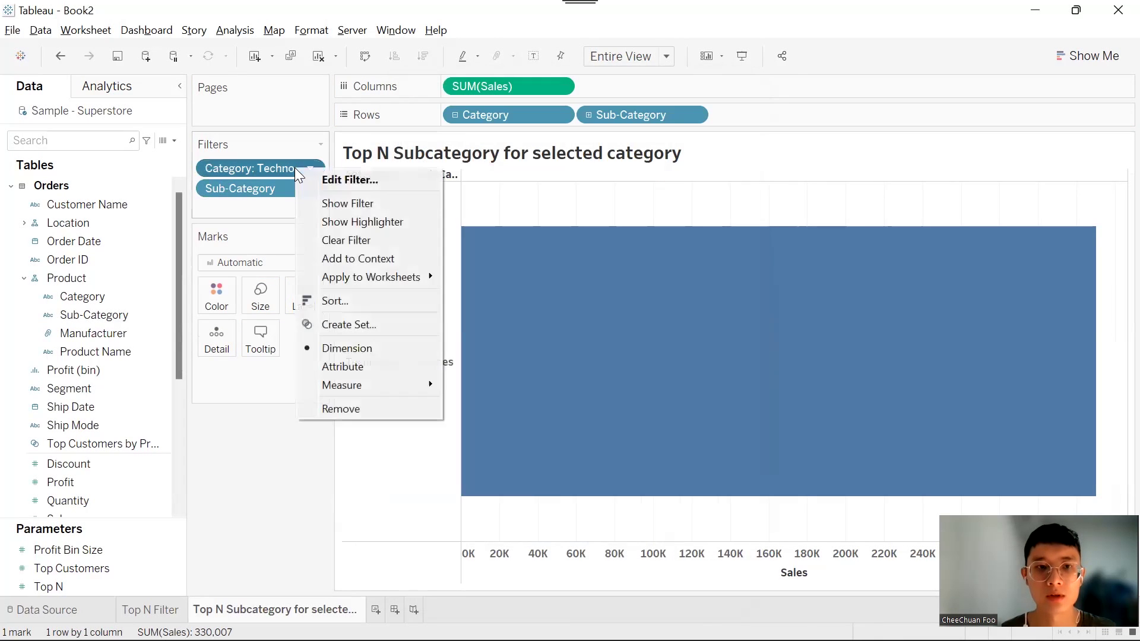
{"action": "left_click", "coordinate": [347, 203]}
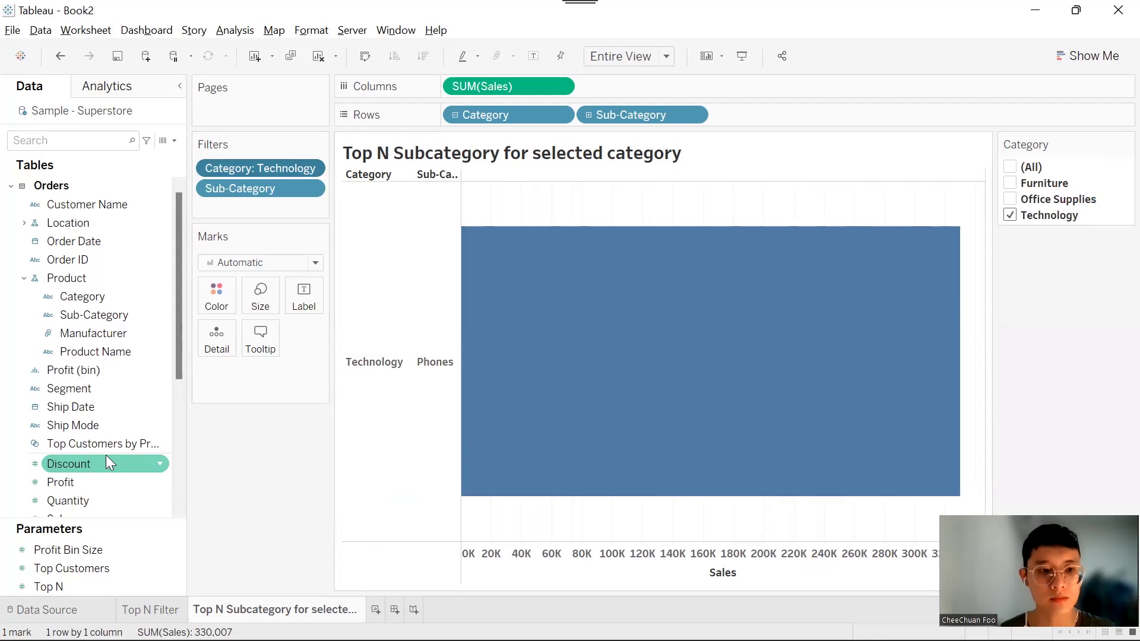
Show the Top N parameter on the sheet as a type-in control and set it to 3.
{"action": "scroll", "coordinate": [106, 457], "scroll_direction": "down", "scroll_amount": 3}
{"action": "right_click", "coordinate": [100, 587]}
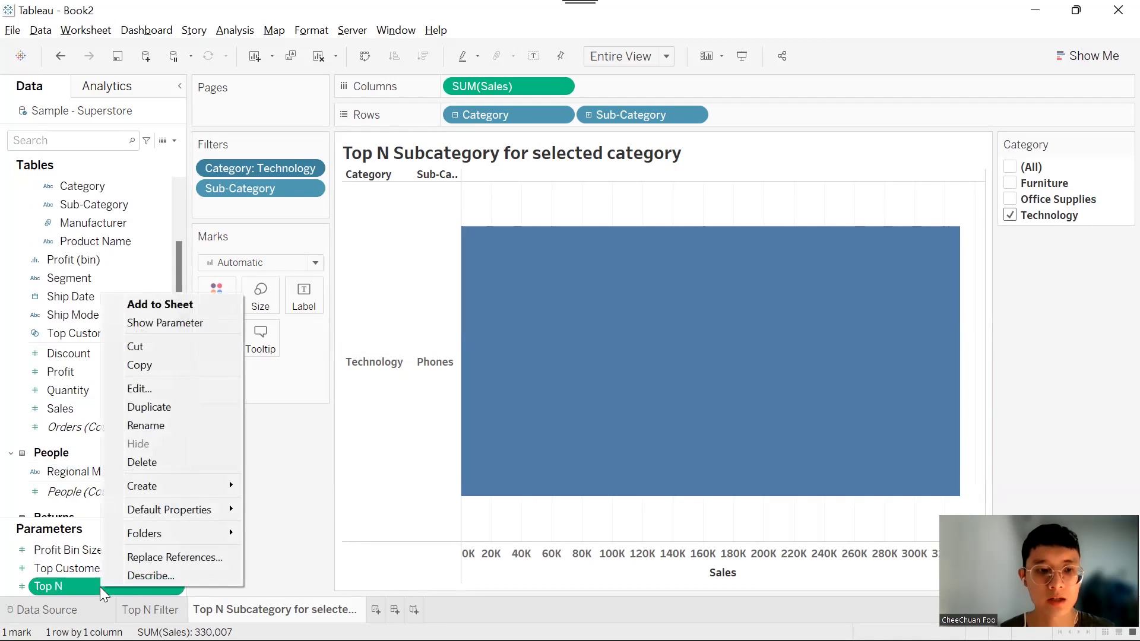
{"action": "left_click", "coordinate": [177, 322]}
{"action": "left_click", "coordinate": [1125, 244]}
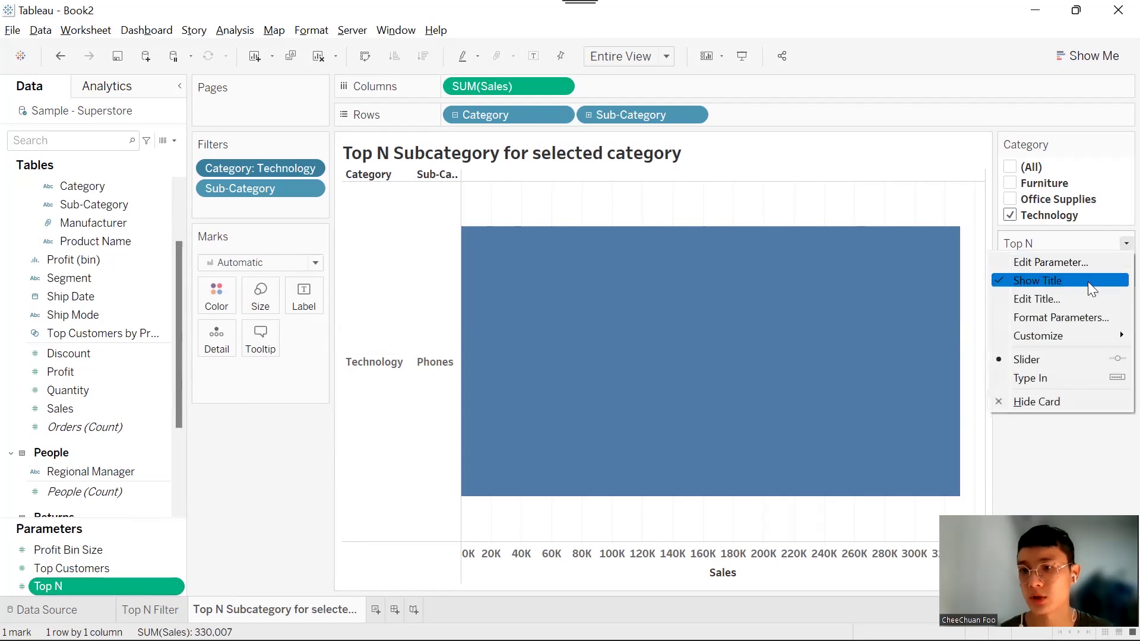
{"action": "left_click", "coordinate": [1070, 377]}
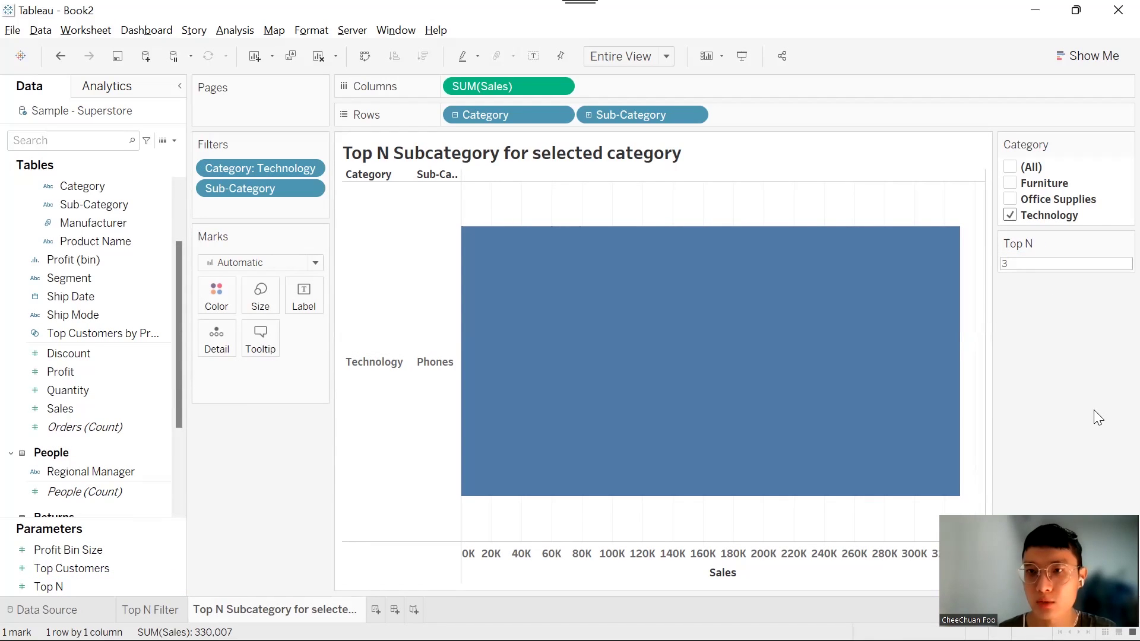
Restrict the Category filter to Office Supplies only and add that filter to context.
{"action": "left_click", "coordinate": [1011, 200]}
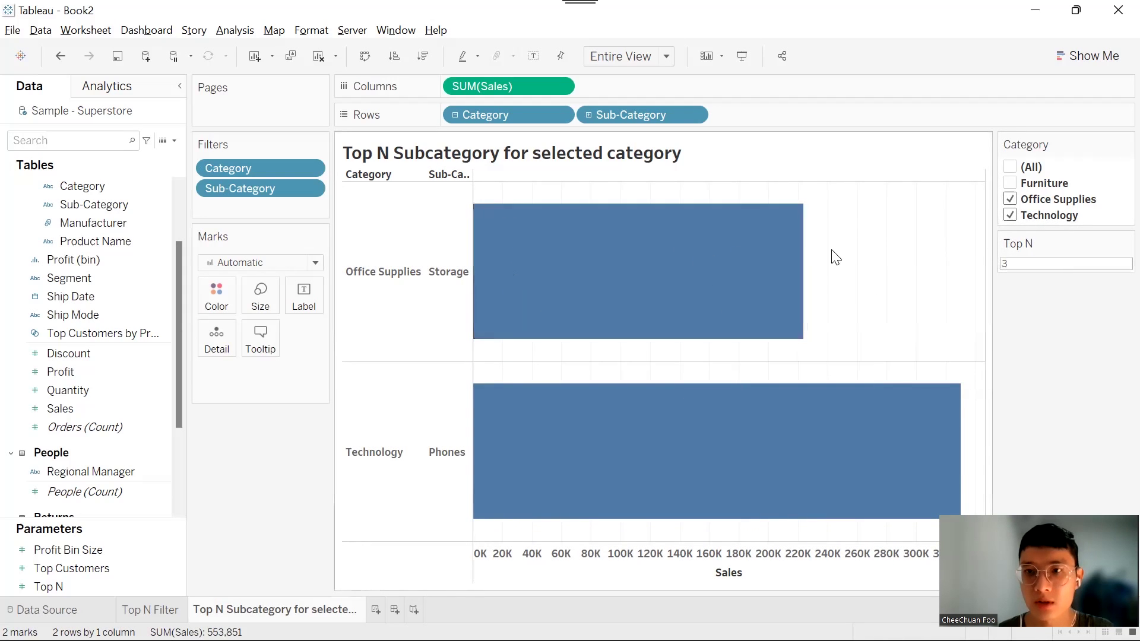
{"action": "left_click", "coordinate": [1011, 216]}
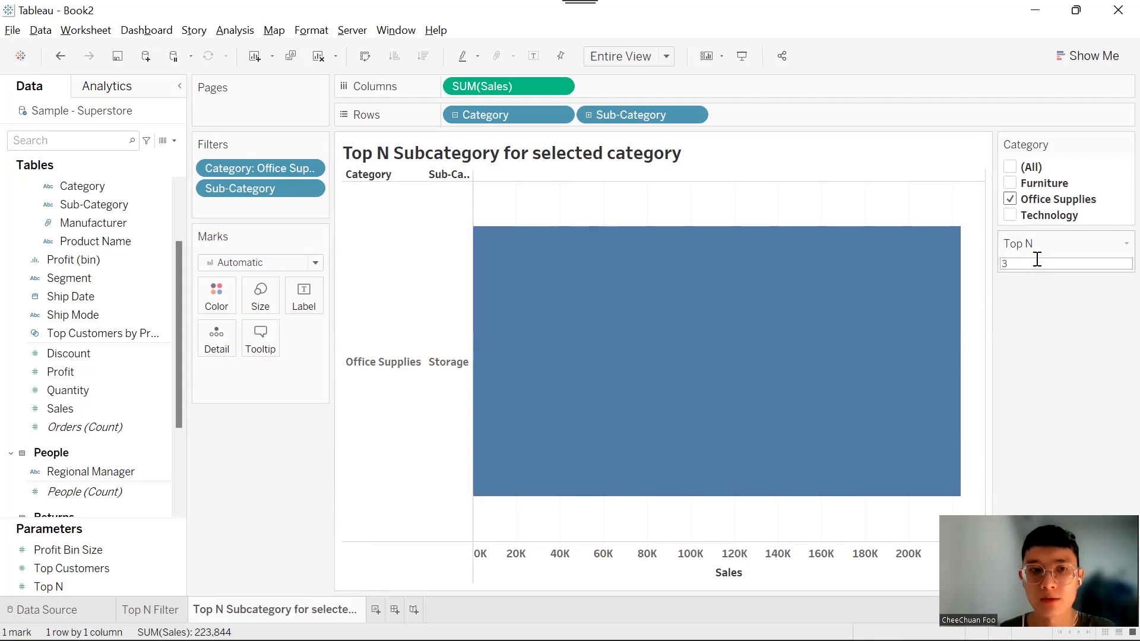
{"action": "right_click", "coordinate": [284, 168]}
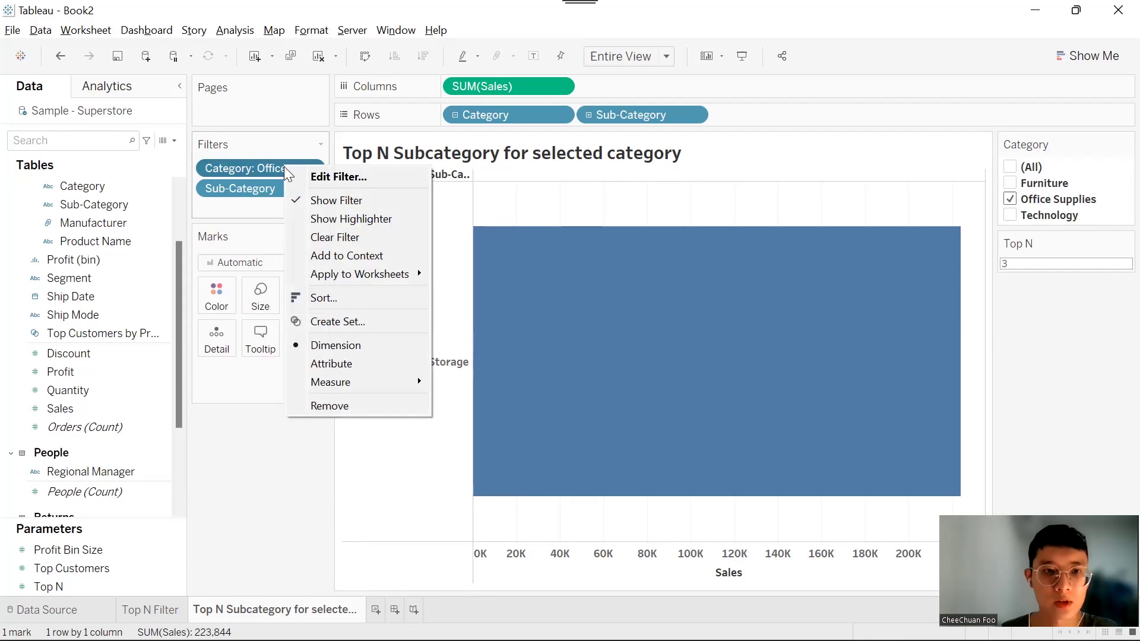
{"action": "left_click", "coordinate": [375, 254]}
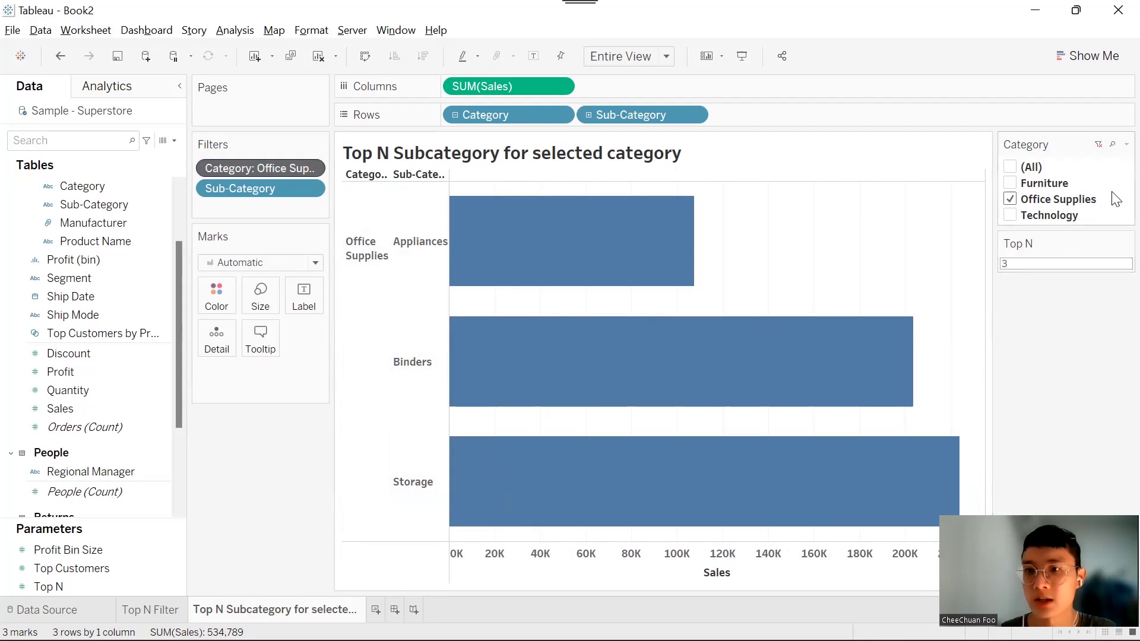
Change the Category filter control to a single-value list and test it with Technology, Furniture and finally Office Supplies.
{"action": "left_click", "coordinate": [1127, 144]}
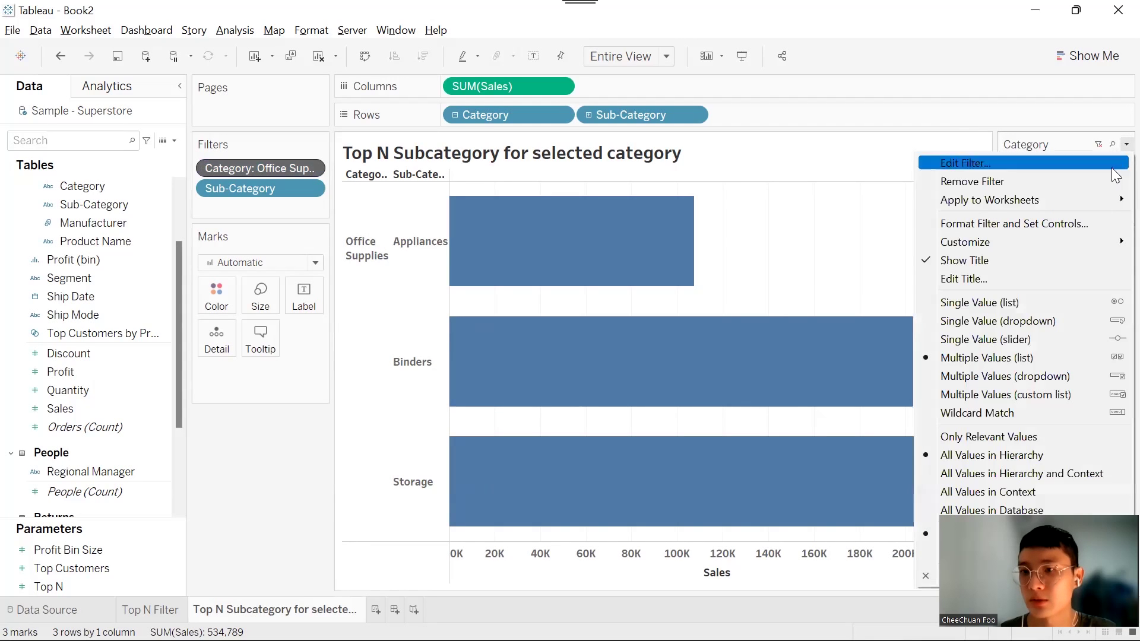
{"action": "left_click", "coordinate": [1049, 296]}
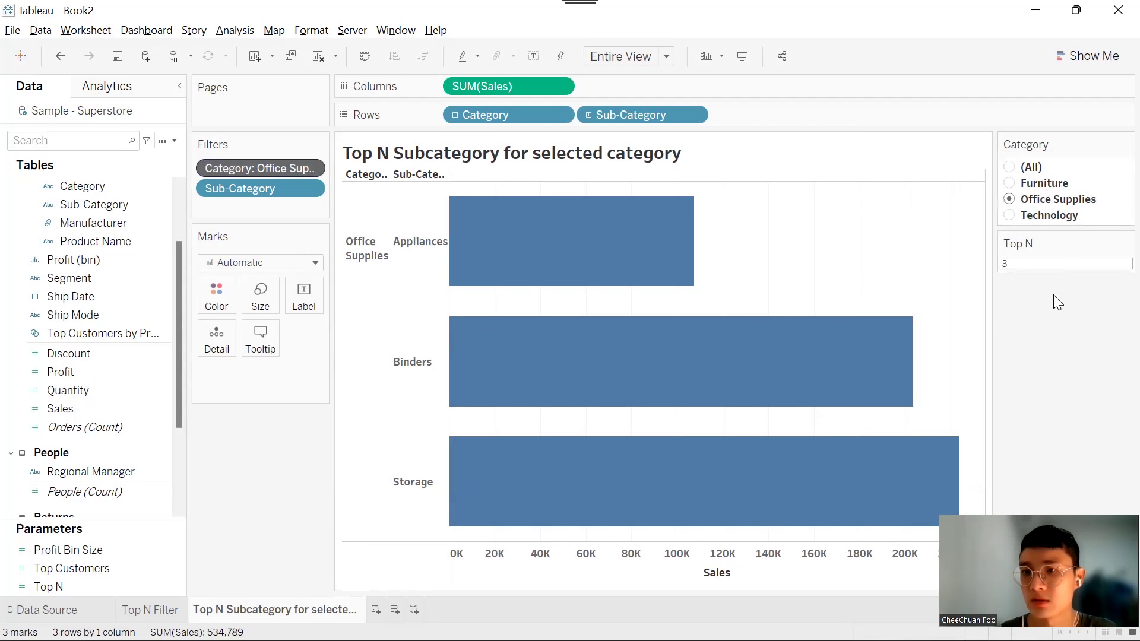
{"action": "left_click", "coordinate": [1011, 215]}
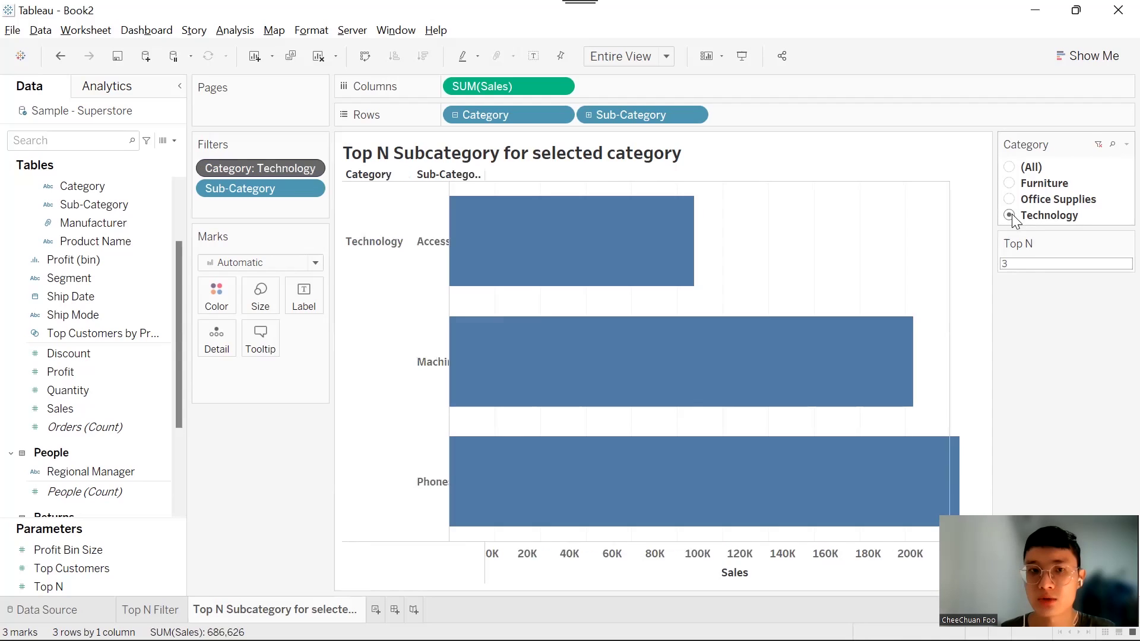
{"action": "left_click", "coordinate": [1013, 184]}
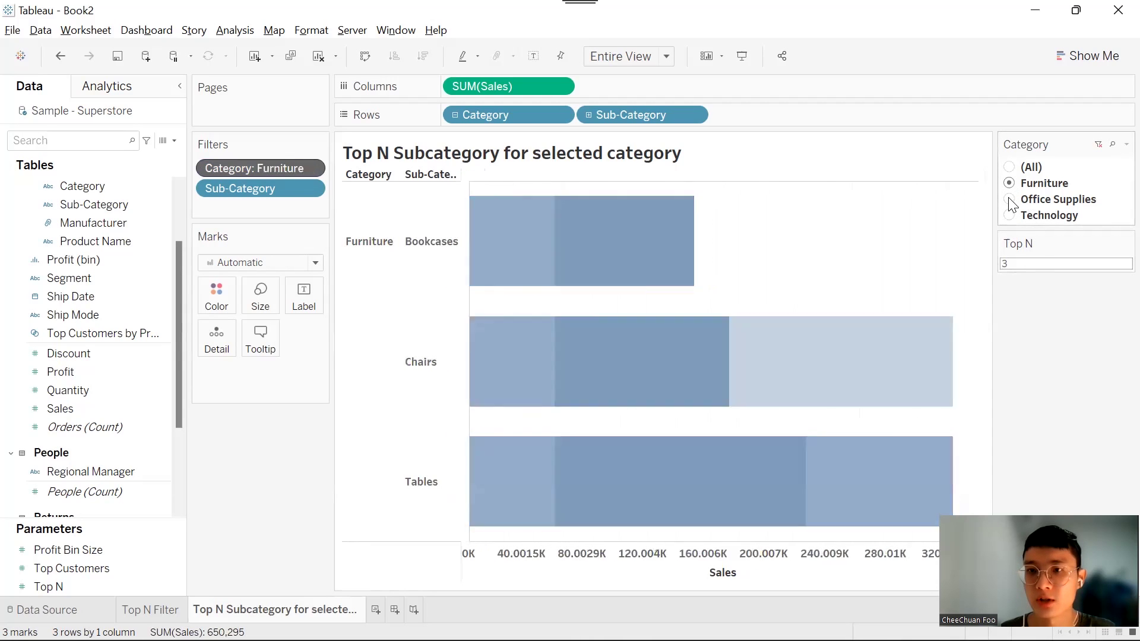
{"action": "left_click", "coordinate": [1010, 200]}
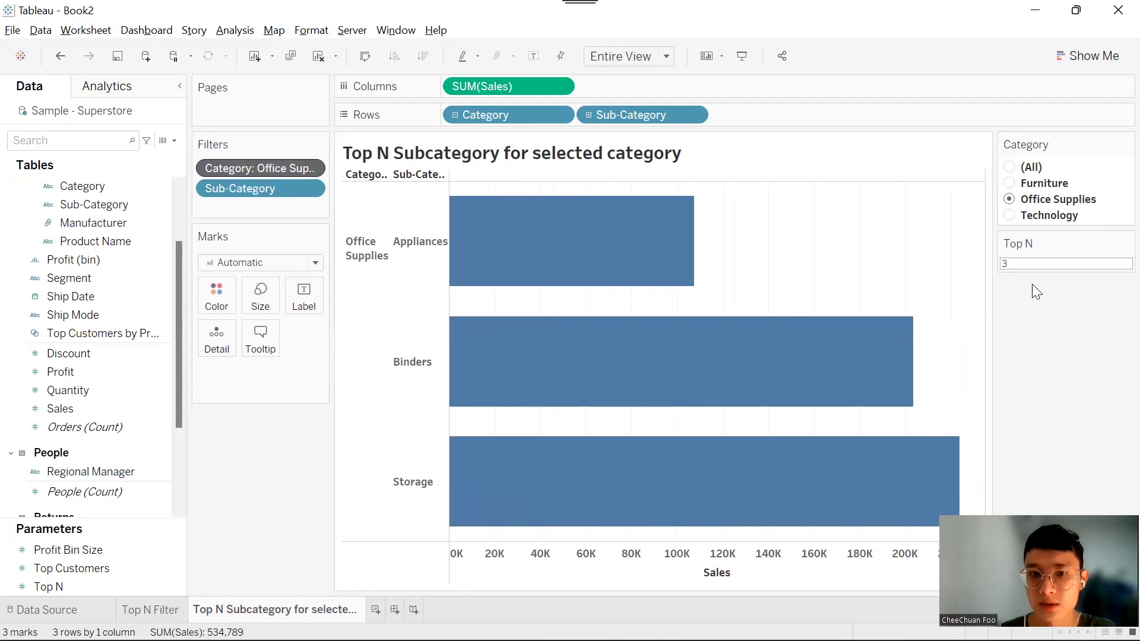
Rewrite the sheet title as "Top <Parameters.Top N> Subcategory for <Category>", inserting the parameter and the field dynamically.
{"action": "double_click", "coordinate": [604, 163]}
{"action": "left_click_drag", "start_coordinate": [416, 242], "coordinate": [321, 241]}
{"action": "key", "text": "BackSpace"}
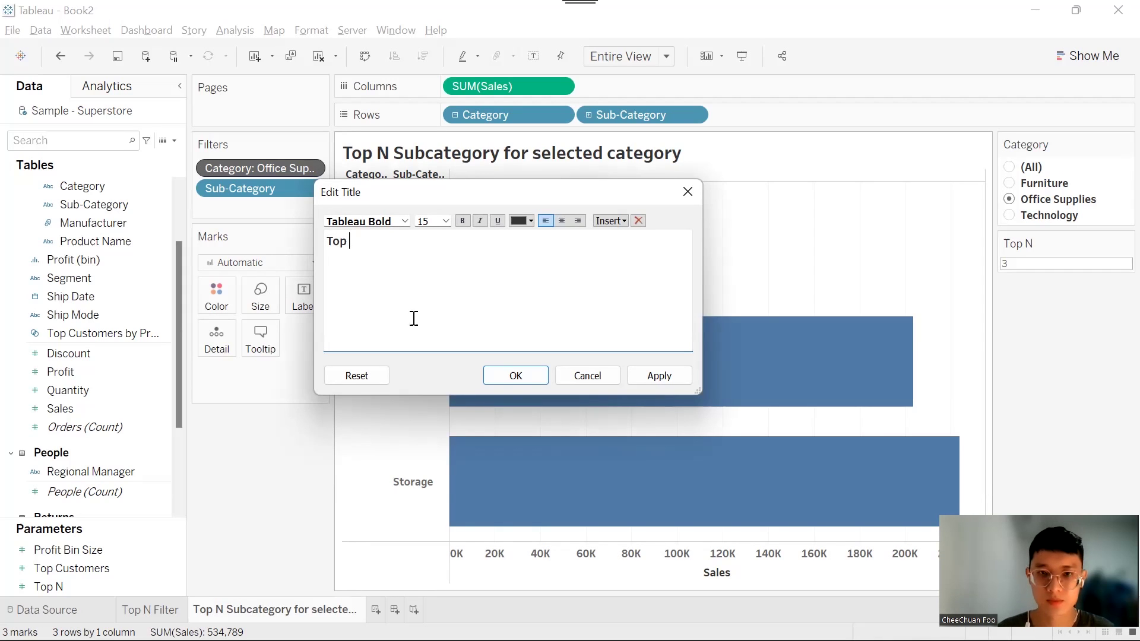
{"action": "left_click", "coordinate": [608, 221]}
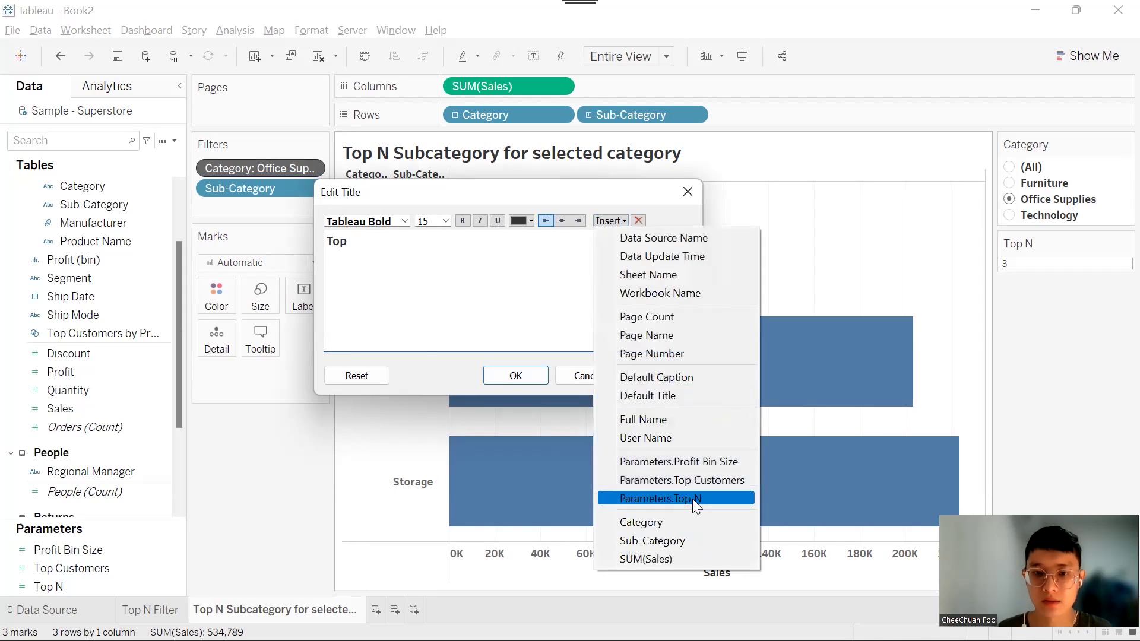
{"action": "left_click", "coordinate": [692, 499]}
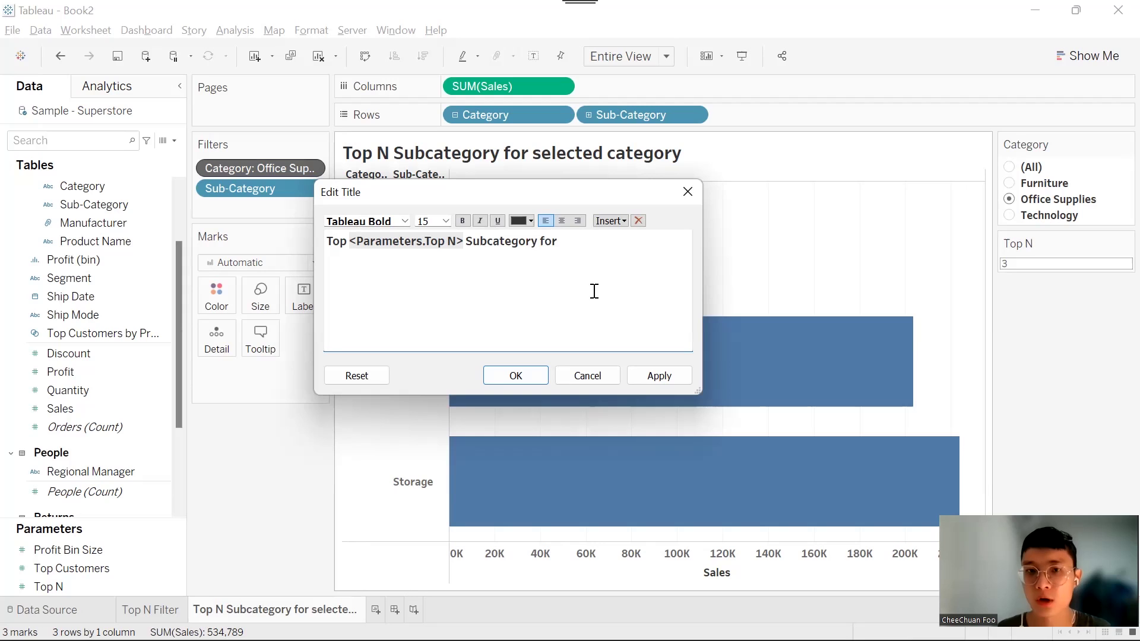
{"action": "left_click", "coordinate": [610, 231]}
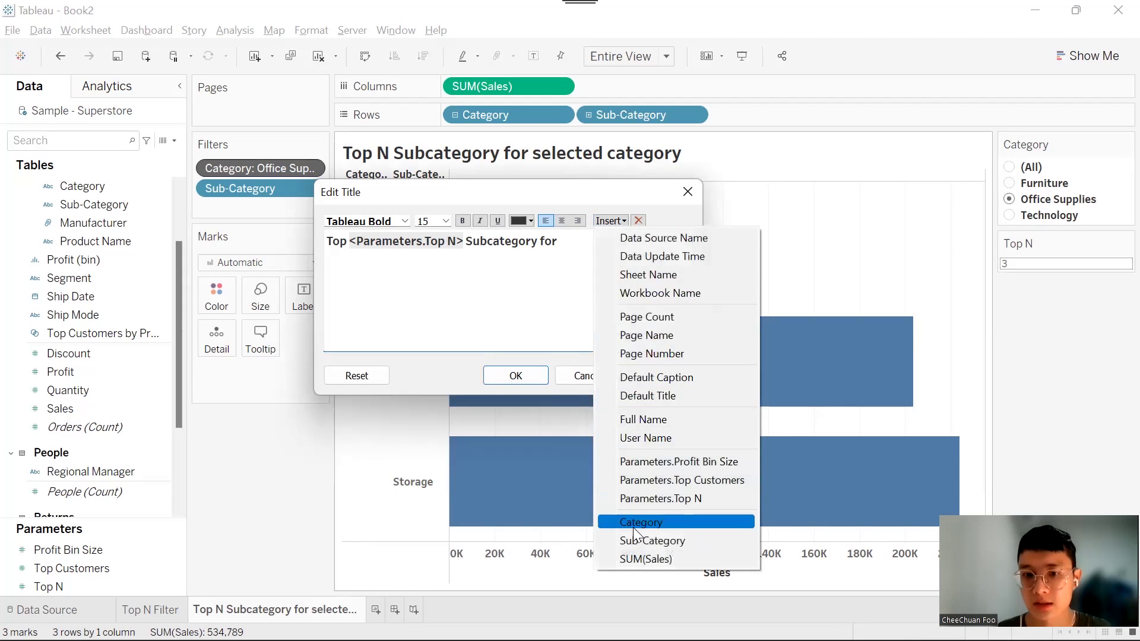
{"action": "left_click", "coordinate": [633, 526]}
{"action": "left_click", "coordinate": [514, 374]}
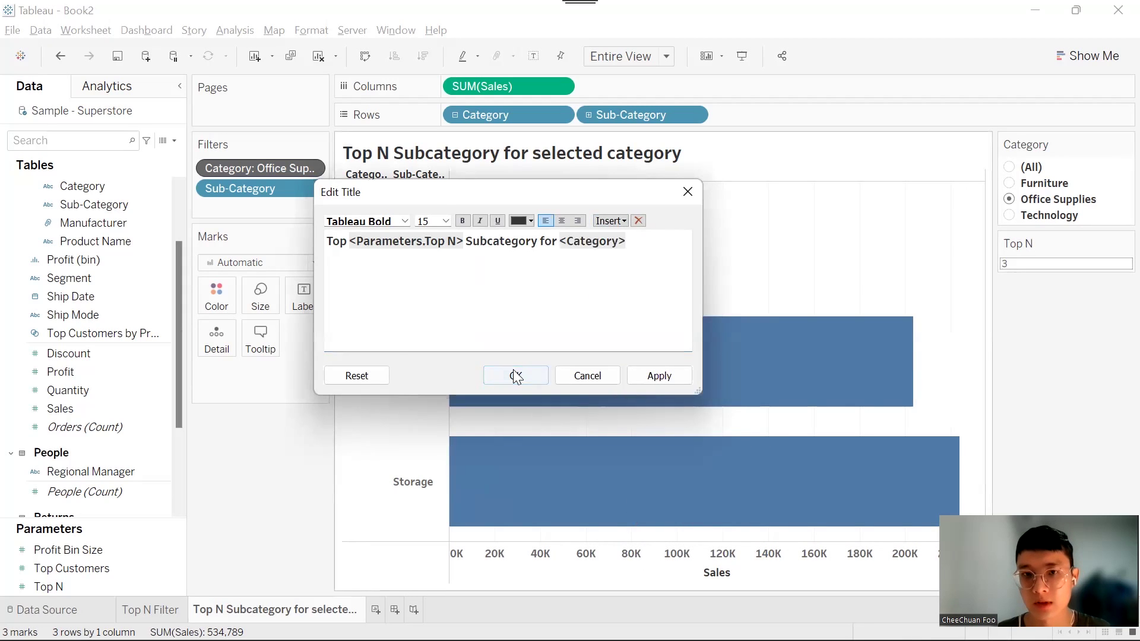
Color the Top N parameter in the sheet title blue and the Category field red.
{"action": "double_click", "coordinate": [585, 160]}
{"action": "double_click", "coordinate": [415, 241]}
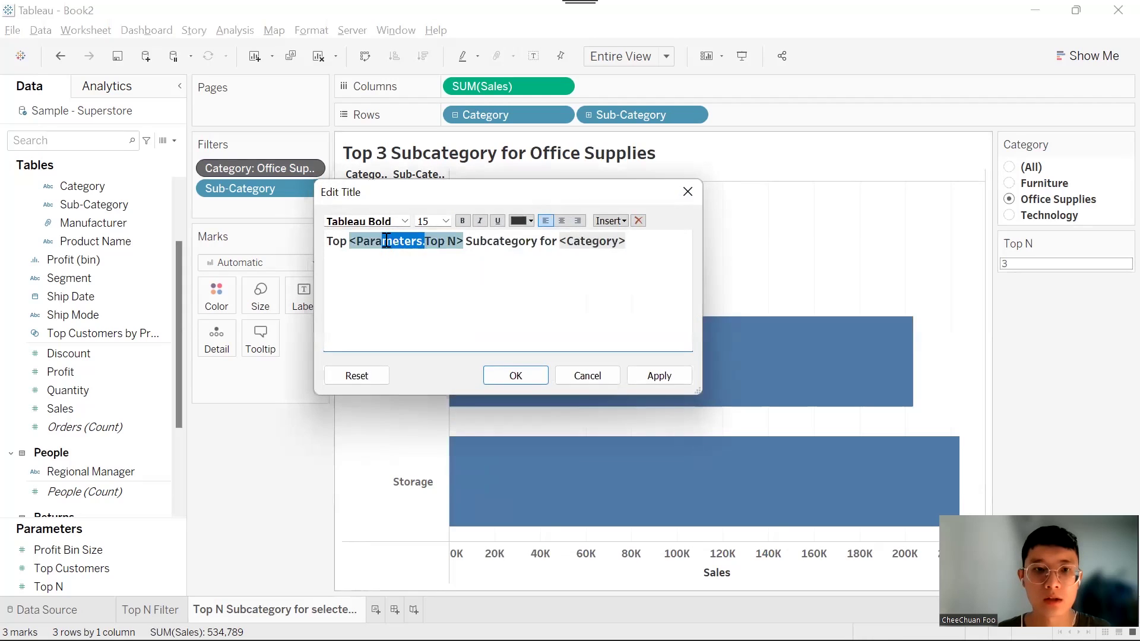
{"action": "left_click", "coordinate": [526, 220]}
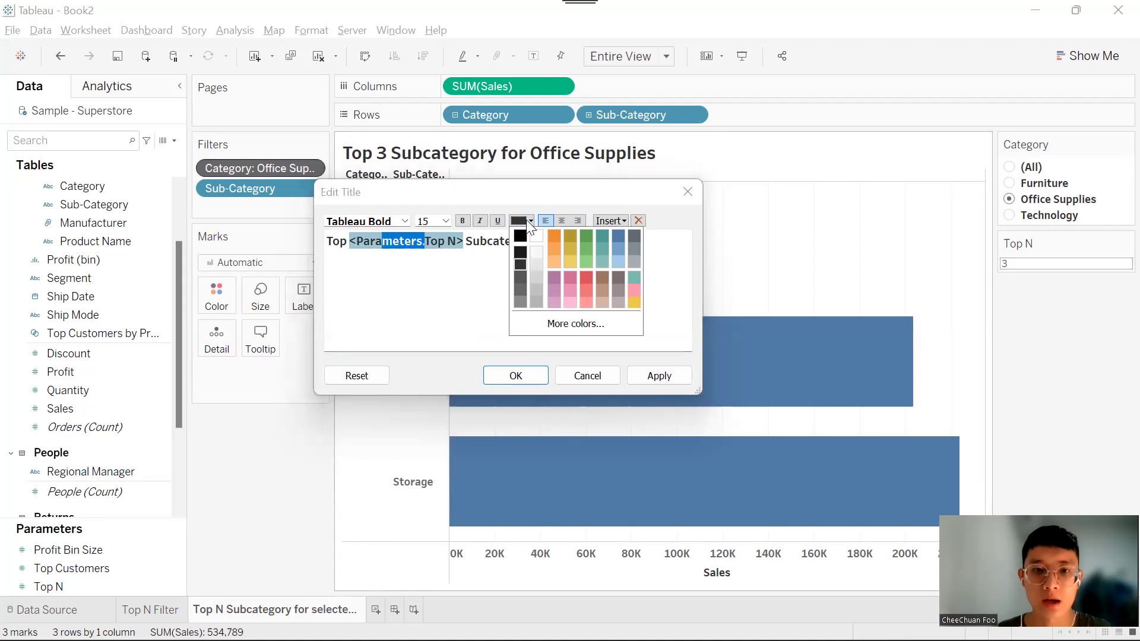
{"action": "left_click", "coordinate": [618, 232]}
{"action": "left_click_drag", "start_coordinate": [619, 240], "coordinate": [566, 240]}
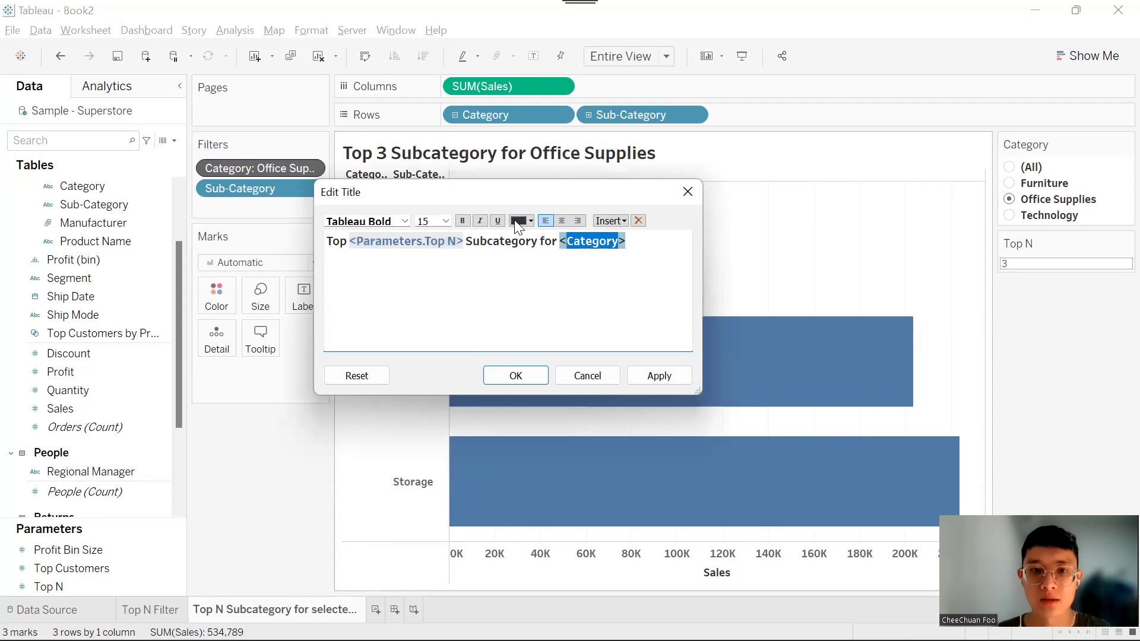
{"action": "left_click", "coordinate": [519, 223]}
{"action": "left_click", "coordinate": [585, 278]}
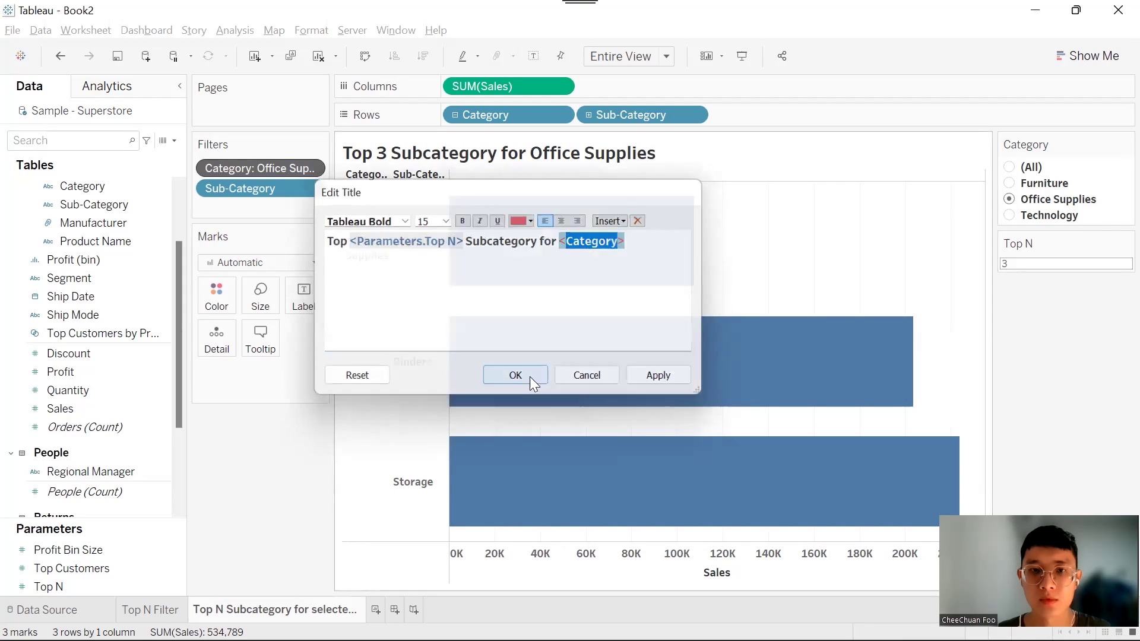
{"action": "left_click", "coordinate": [530, 377]}
Test the dynamic title and chart with Furniture and Technology, set Top N to 2, and switch the category to Office Supplies and finally Furniture.
{"action": "left_click", "coordinate": [1010, 183]}
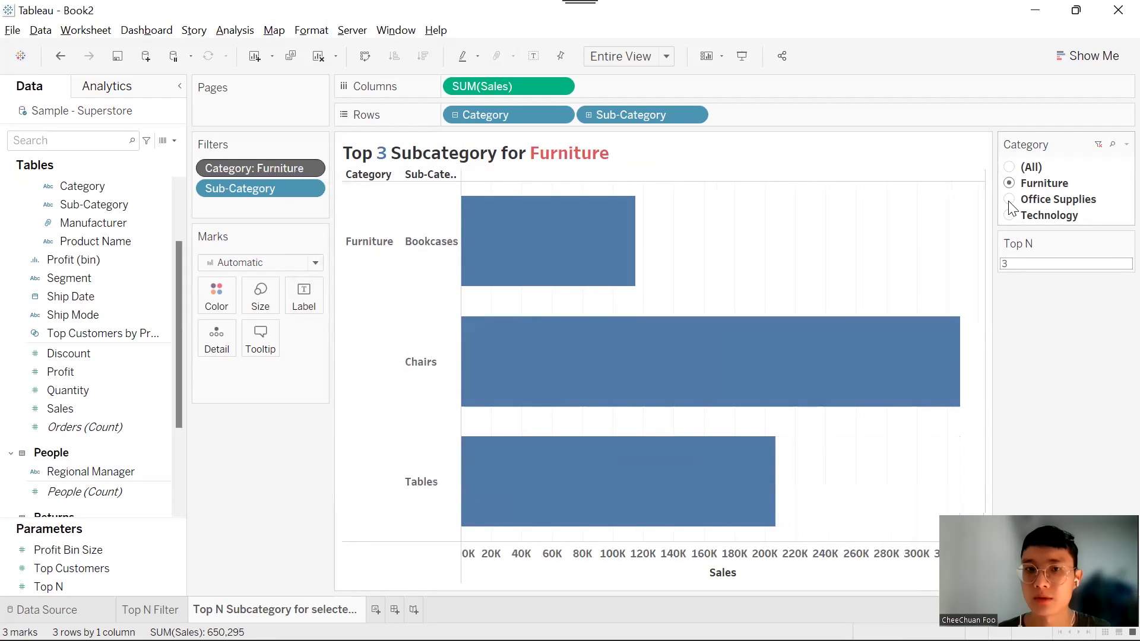
{"action": "left_click", "coordinate": [1009, 215]}
{"action": "left_click", "coordinate": [1011, 264]}
{"action": "type", "text": "2"}
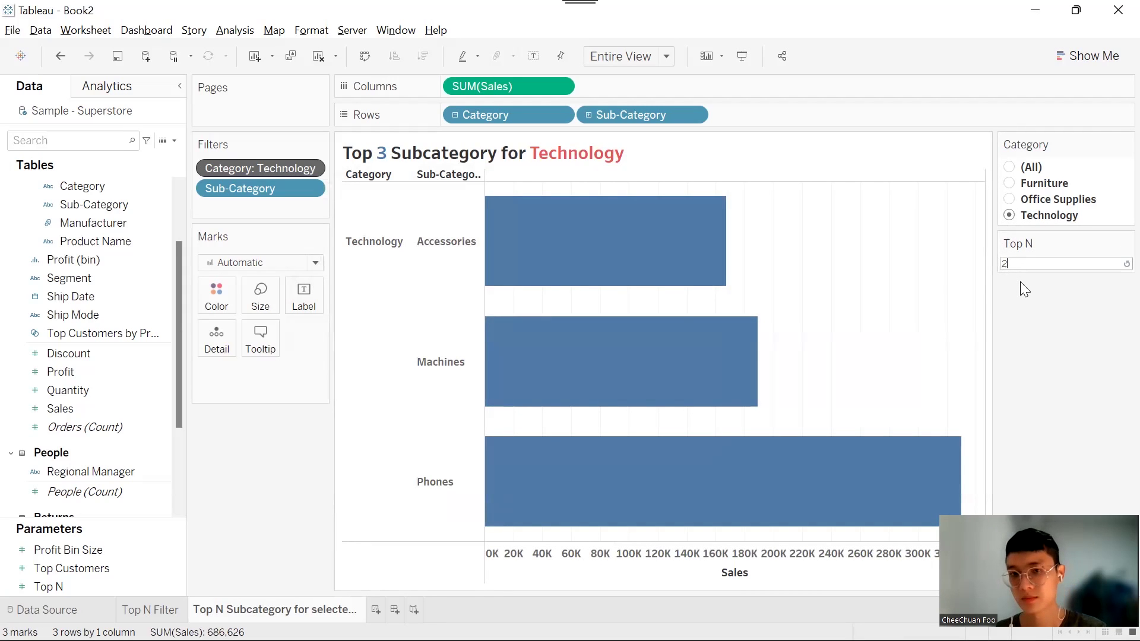
{"action": "key", "text": "Return"}
{"action": "left_click", "coordinate": [1011, 199]}
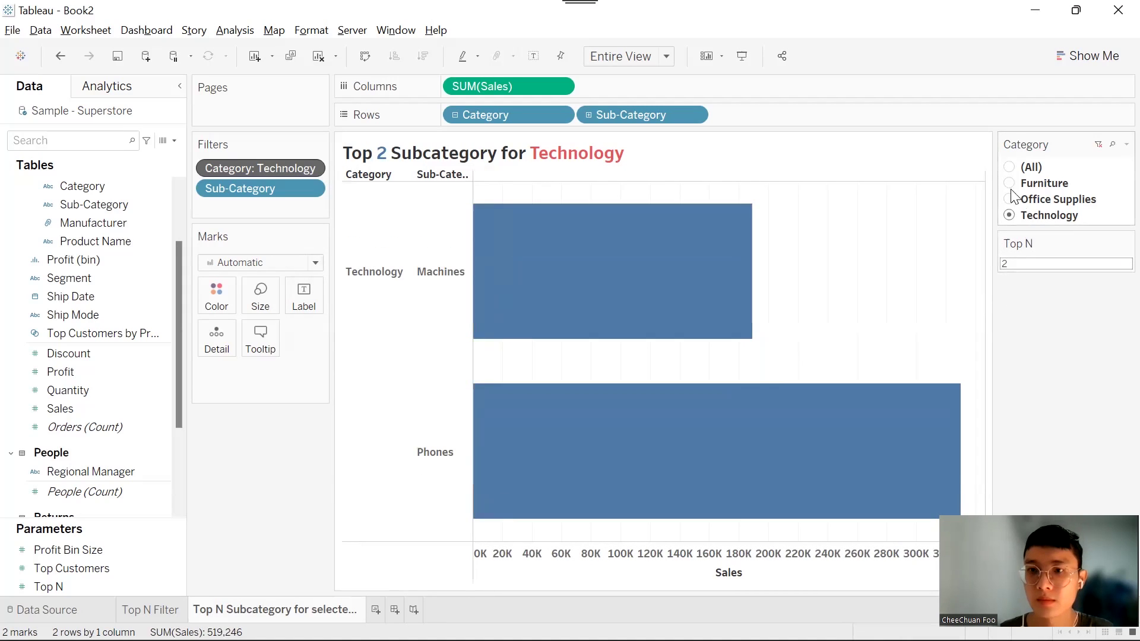
{"action": "left_click", "coordinate": [1011, 183]}
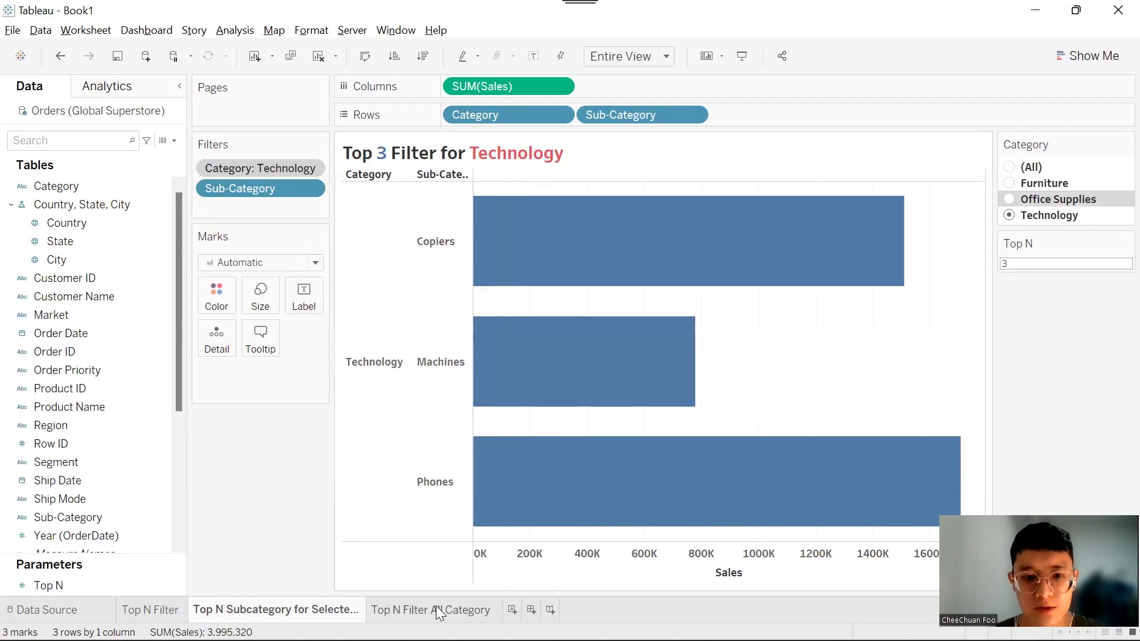
Set the Category filter to (All) and check how the top 2 sub-category filter behaves across all categories.
{"action": "left_click", "coordinate": [438, 610]}
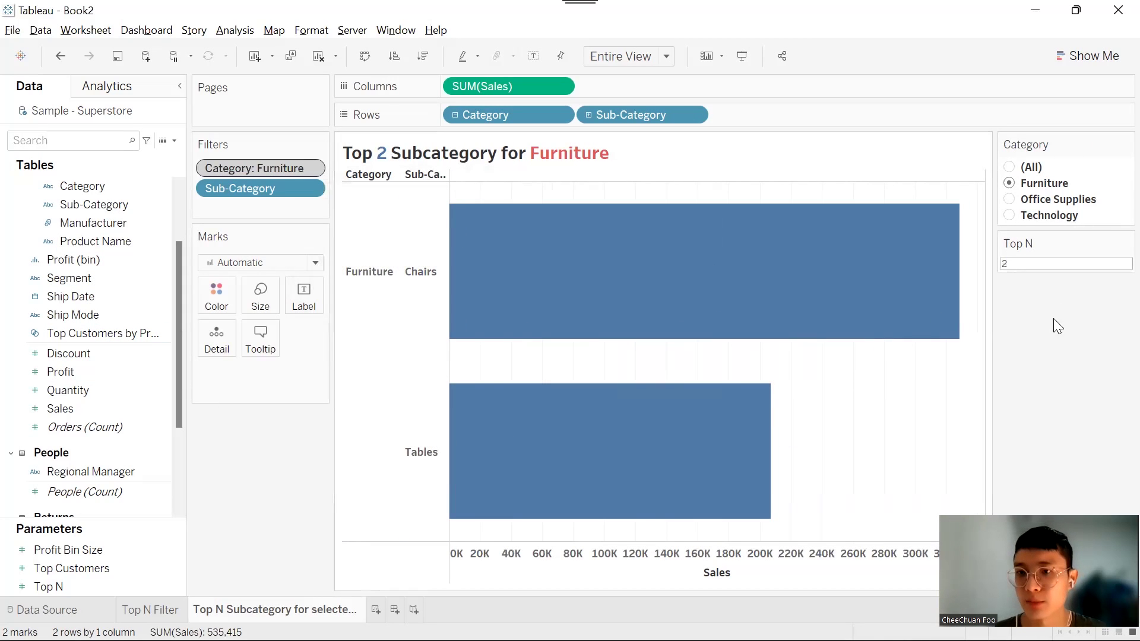
{"action": "left_click", "coordinate": [1012, 166]}
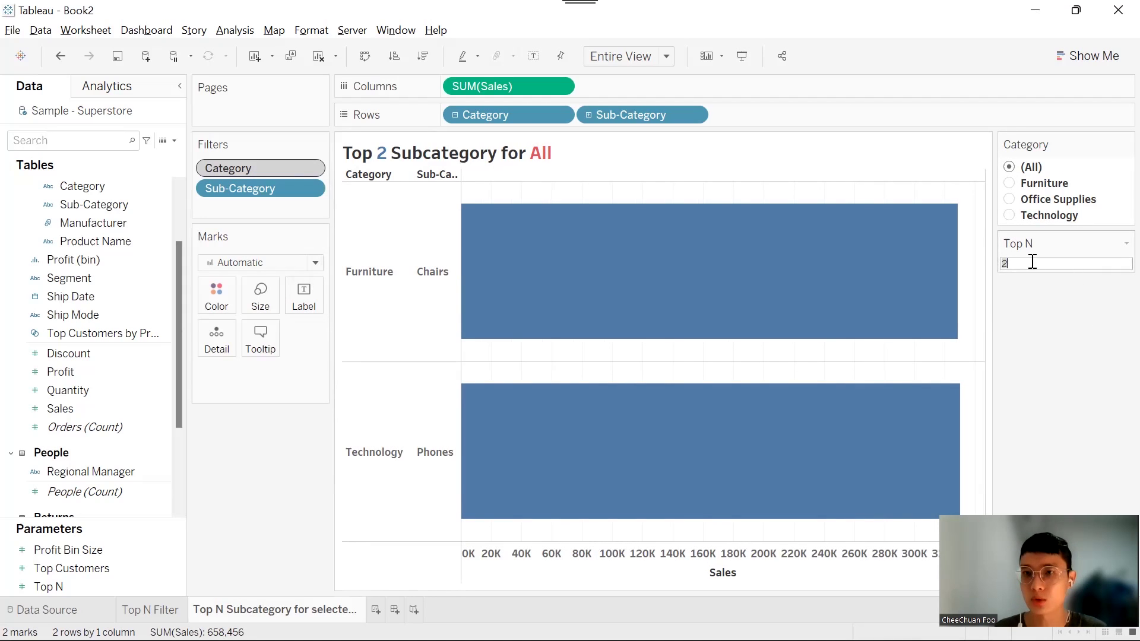
{"action": "double_click", "coordinate": [1010, 263]}
{"action": "key", "text": "Return"}
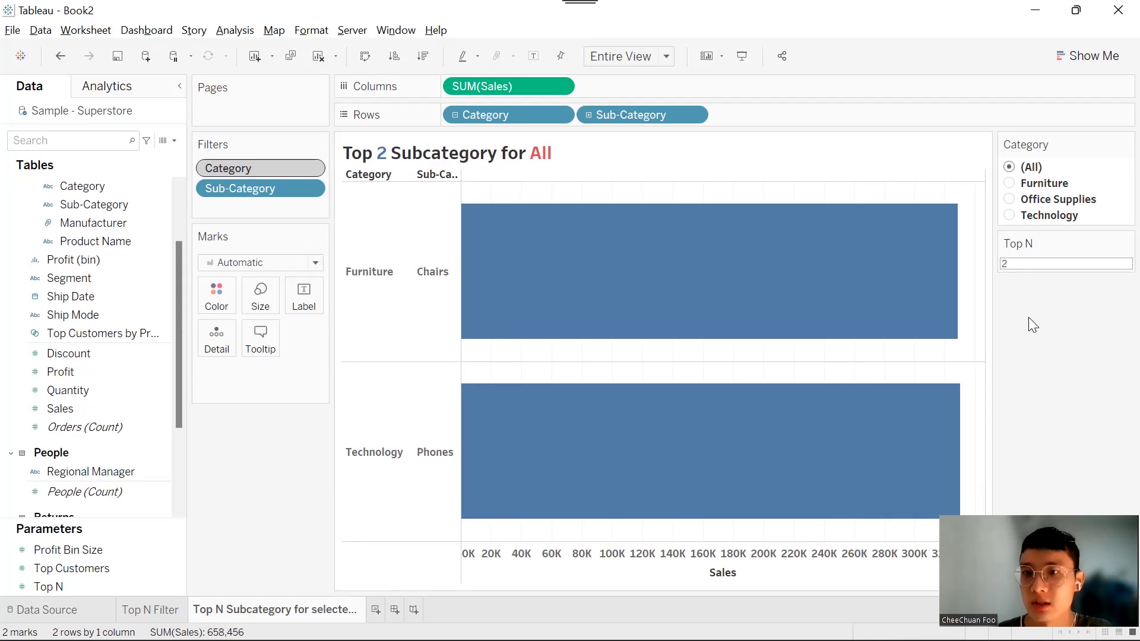
{"action": "mouse_move", "coordinate": [510, 444]}
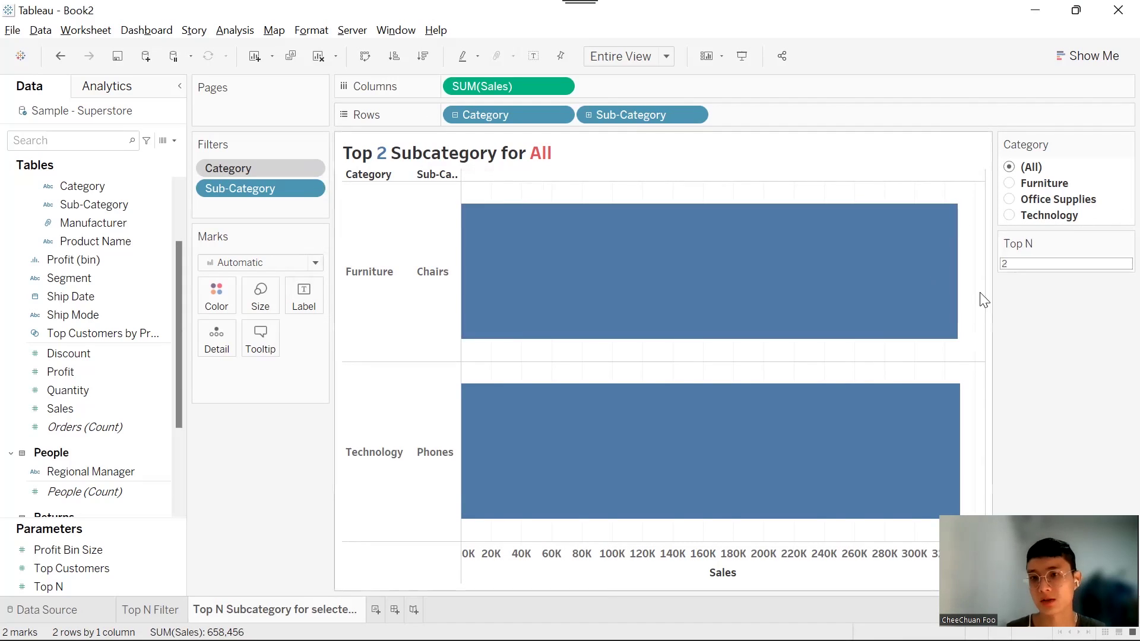
{"action": "left_click", "coordinate": [1028, 260]}
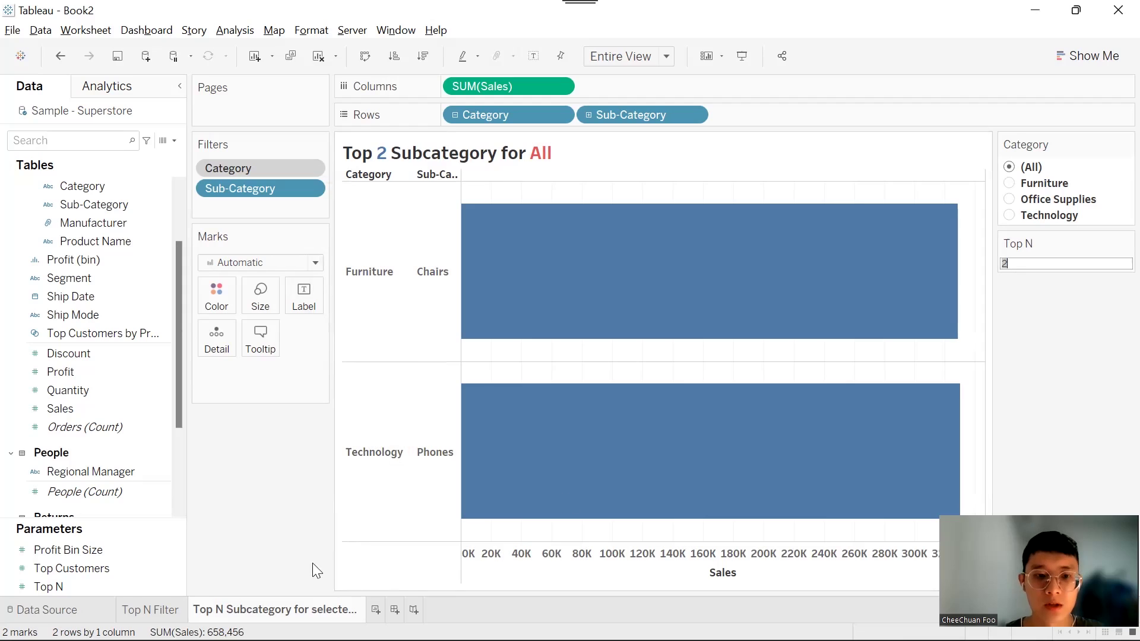
Create a new worksheet and name it "Top N Filter for All Category".
{"action": "left_click", "coordinate": [376, 610]}
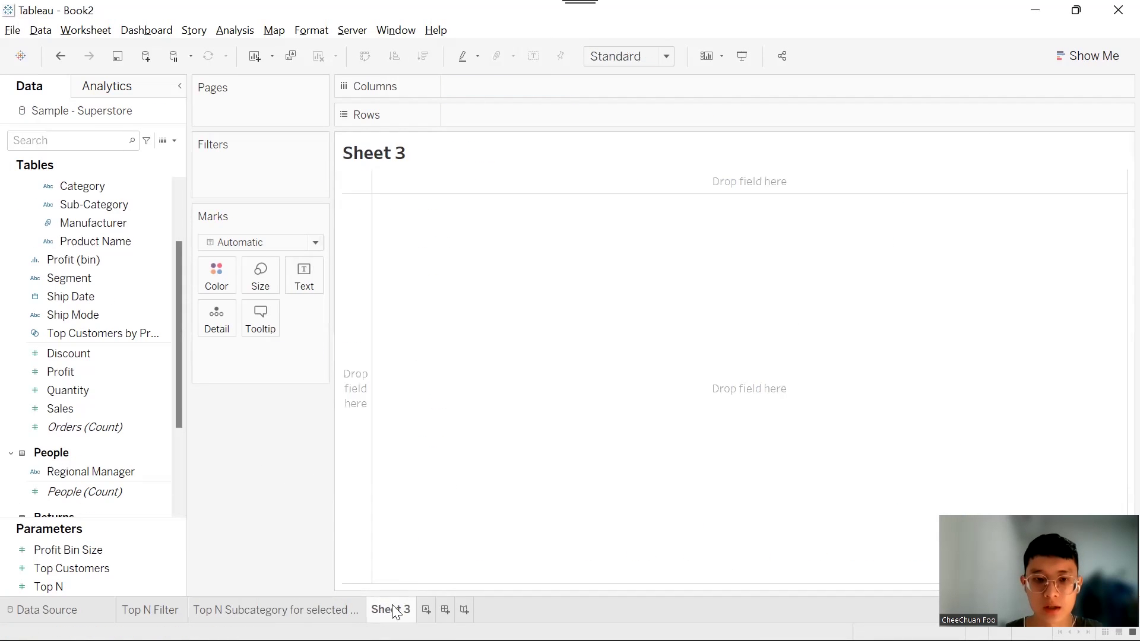
{"action": "double_click", "coordinate": [392, 612]}
{"action": "type", "text": "Top N Filter for All Category"}
{"action": "key", "text": "Return"}
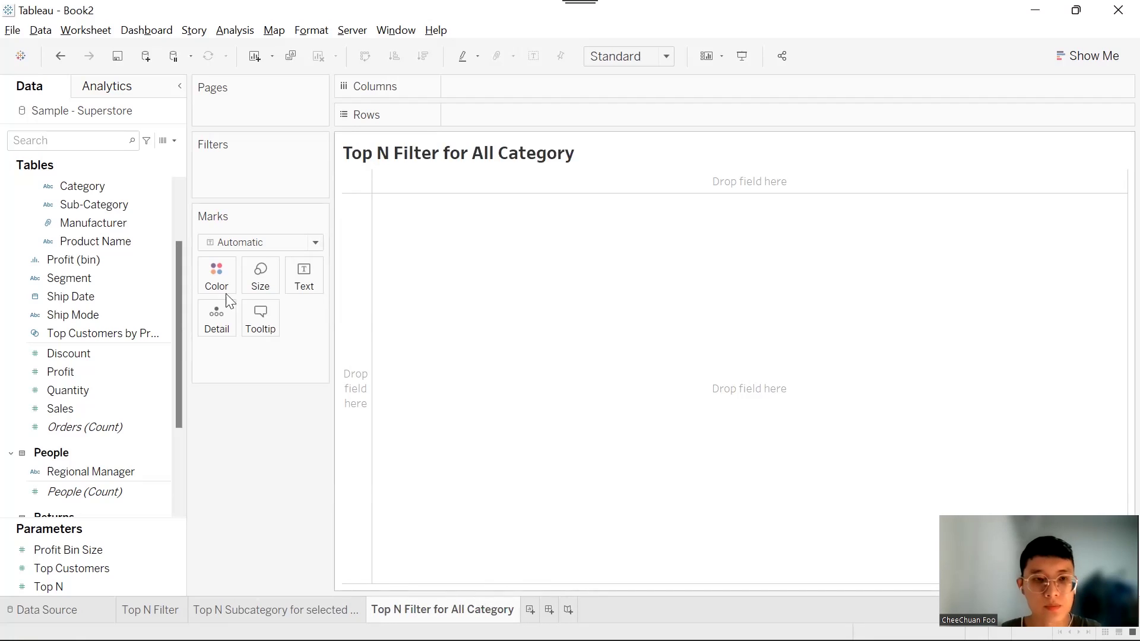
Check the nested top 3 chart in the Book1 workbook, and place Category and Sub-Category on Rows of the new Book2 sheet.
{"action": "key", "text": "alt+Tab"}
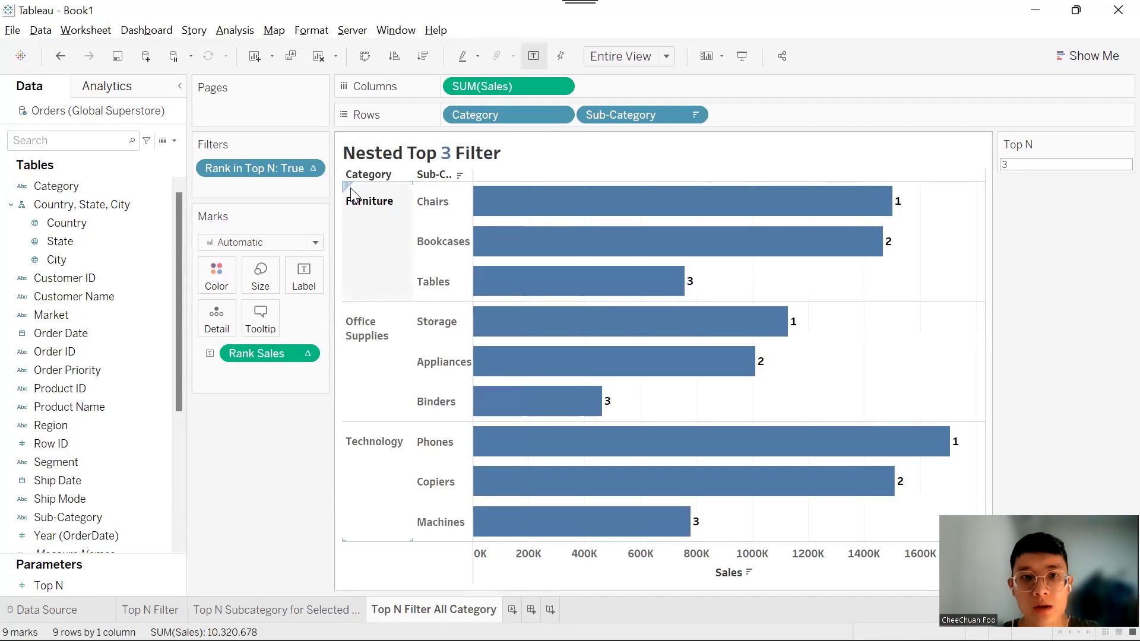
{"action": "key", "text": "alt+Tab"}
{"action": "scroll", "coordinate": [113, 285], "scroll_direction": "up", "scroll_amount": 3}
{"action": "left_click", "coordinate": [109, 280]}
{"action": "left_click_drag", "start_coordinate": [109, 297], "coordinate": [522, 119]}
{"action": "left_click", "coordinate": [122, 320]}
{"action": "left_click_drag", "start_coordinate": [122, 321], "coordinate": [710, 130]}
Add Sales to Columns as a sum and fit the bar chart to Entire View.
{"action": "scroll", "coordinate": [70, 433], "scroll_direction": "down", "scroll_amount": 3}
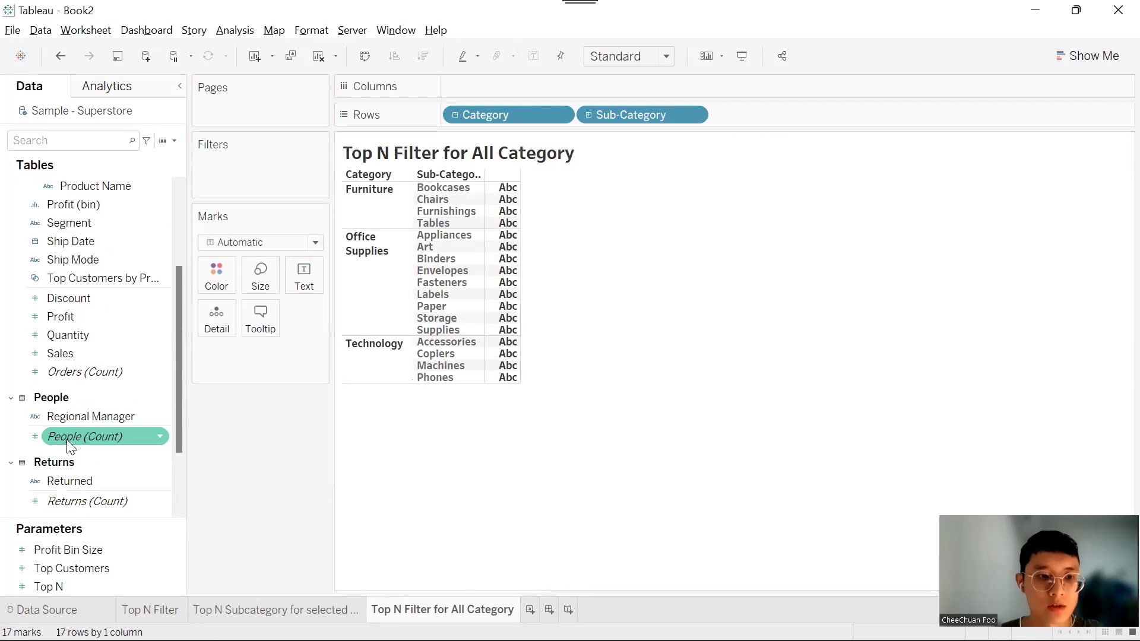
{"action": "left_click_drag", "start_coordinate": [90, 351], "coordinate": [677, 83]}
{"action": "left_click", "coordinate": [610, 56]}
{"action": "left_click", "coordinate": [619, 113]}
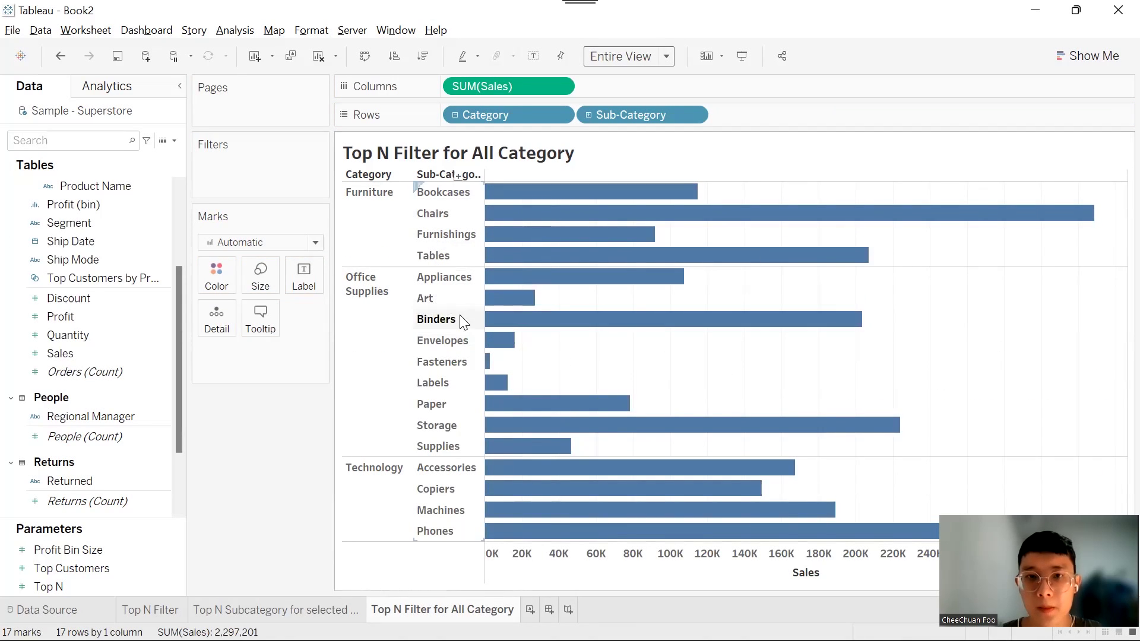
Show the Top N parameter control on the sheet and switch it from a slider to a type-in field.
{"action": "left_click", "coordinate": [70, 591]}
{"action": "right_click", "coordinate": [70, 591]}
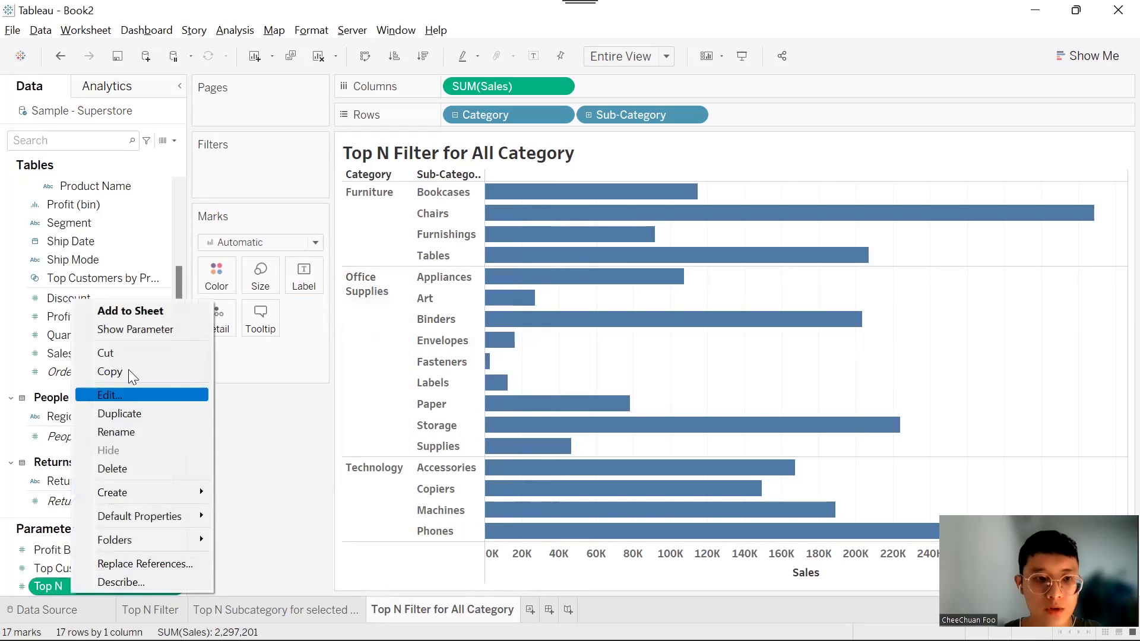
{"action": "left_click", "coordinate": [145, 328]}
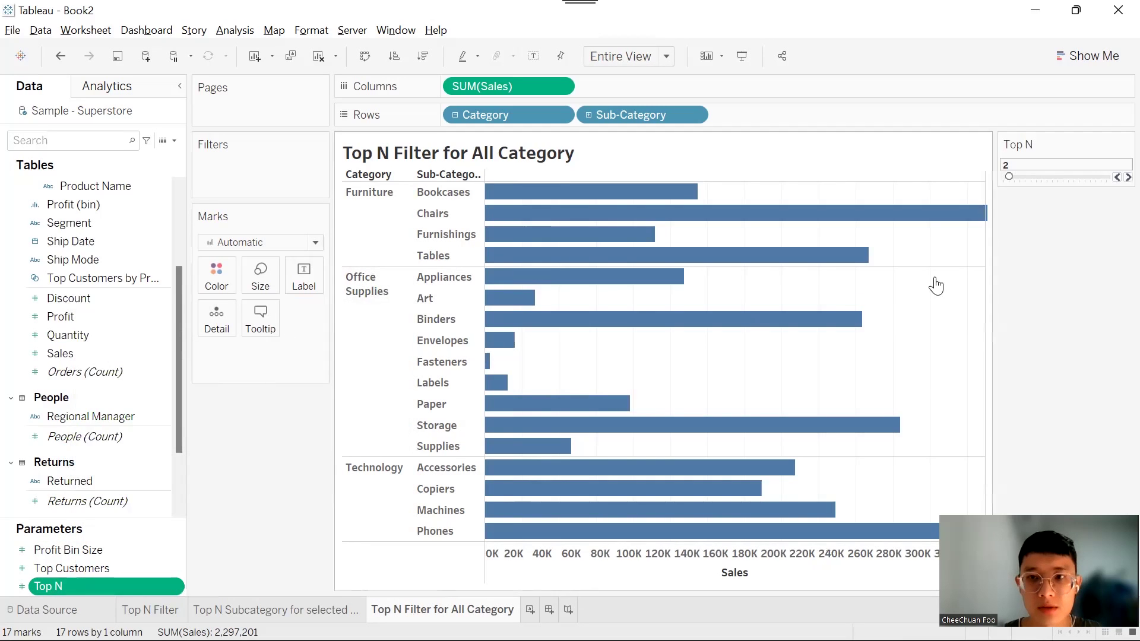
{"action": "left_click", "coordinate": [1125, 144]}
{"action": "left_click", "coordinate": [1064, 278]}
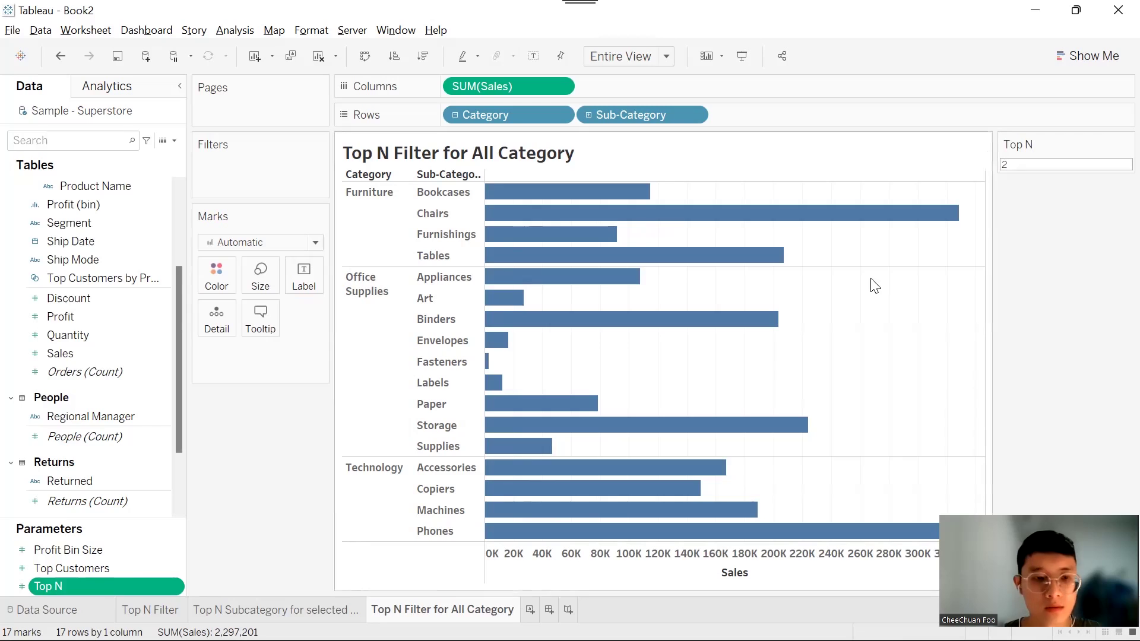
Label the bars with a copy of SUM(Sales) and apply the Rank quick table calculation to it.
{"action": "left_click_drag", "start_coordinate": [127, 313], "coordinate": [285, 186]}
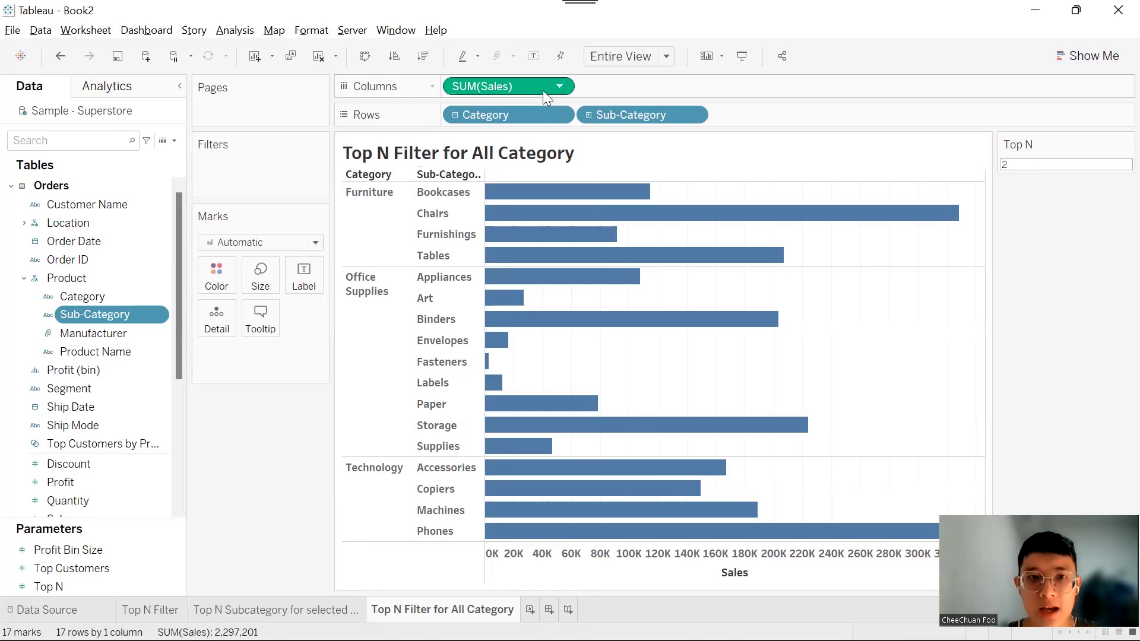
{"action": "left_click_drag", "start_coordinate": [540, 85], "coordinate": [312, 285]}
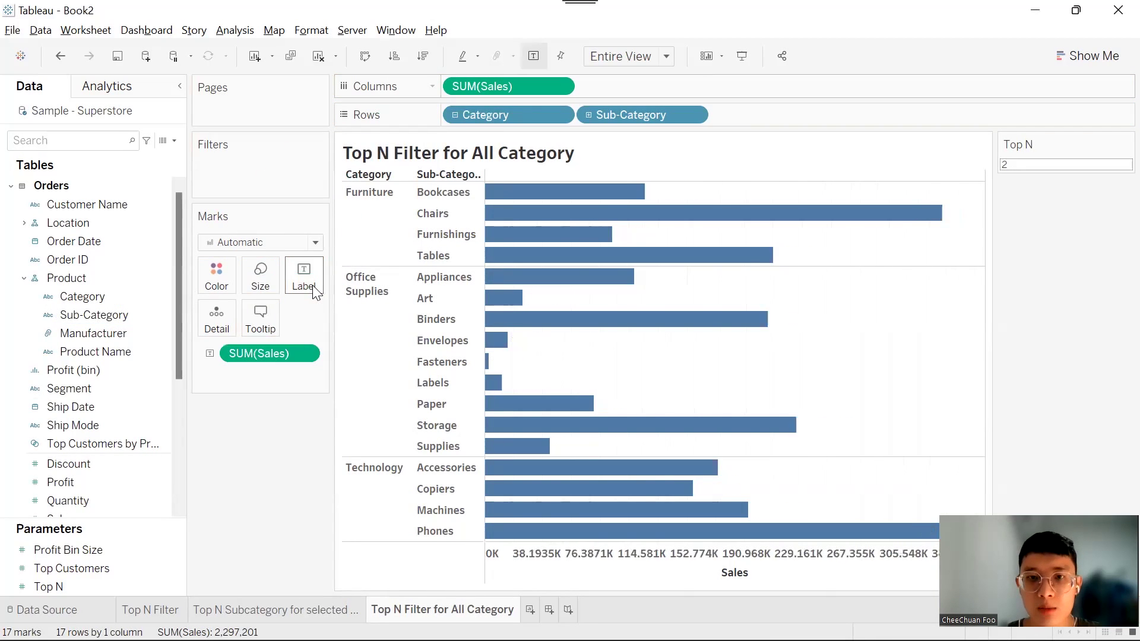
{"action": "right_click", "coordinate": [285, 354]}
{"action": "mouse_move", "coordinate": [383, 319]}
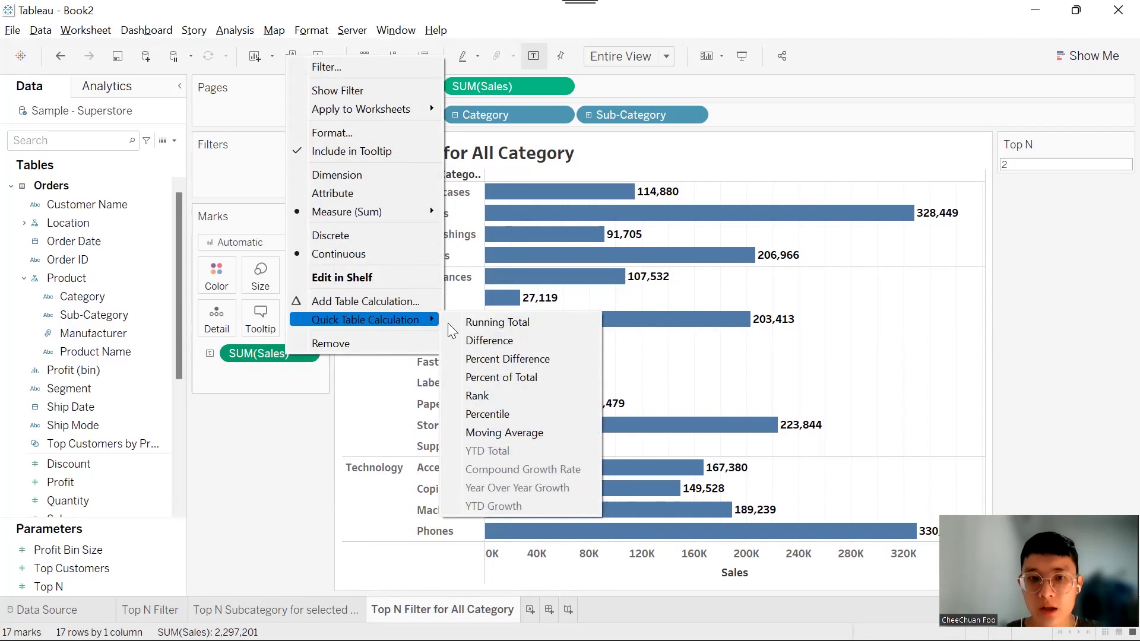
{"action": "left_click", "coordinate": [495, 394]}
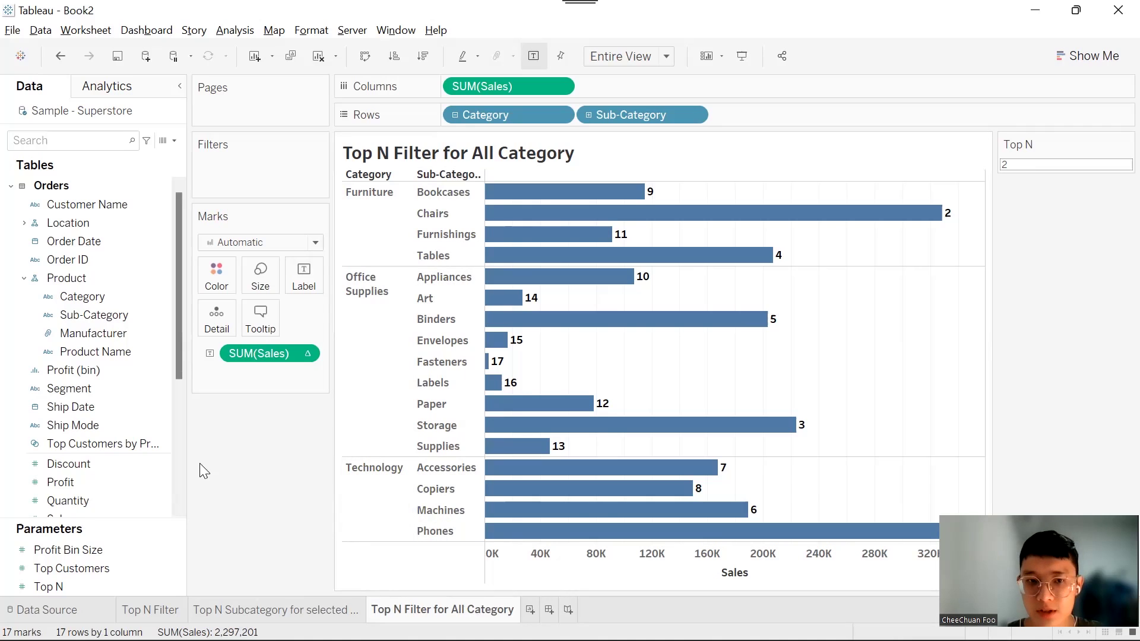
Compute the Sales rank on the label using Pane (down) so that ranking restarts within each category.
{"action": "left_click", "coordinate": [304, 353]}
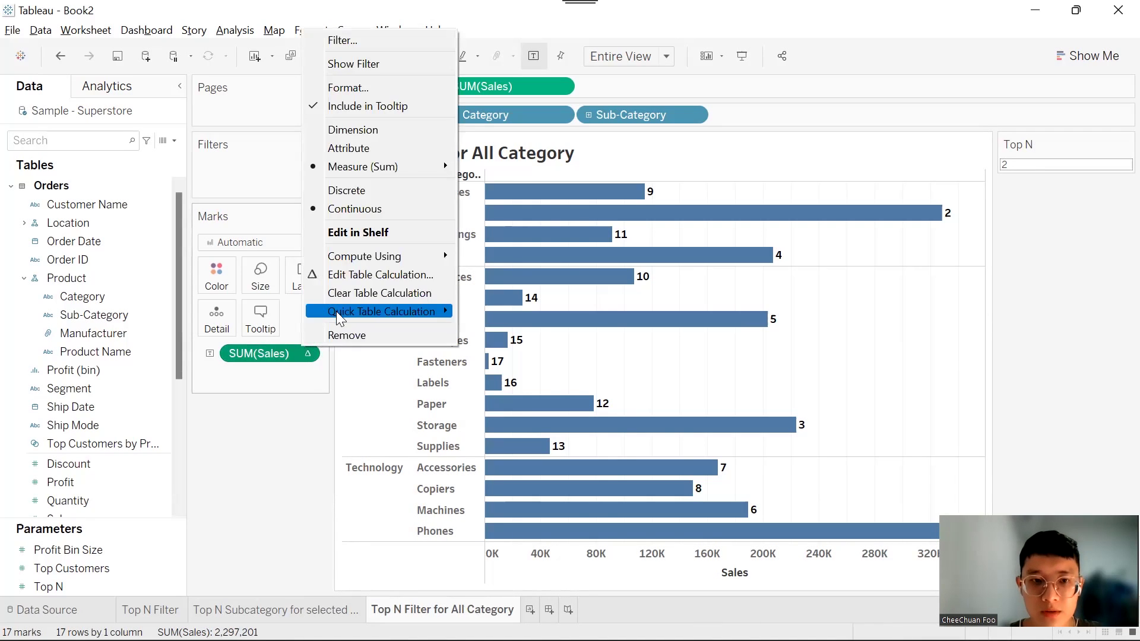
{"action": "mouse_move", "coordinate": [380, 261]}
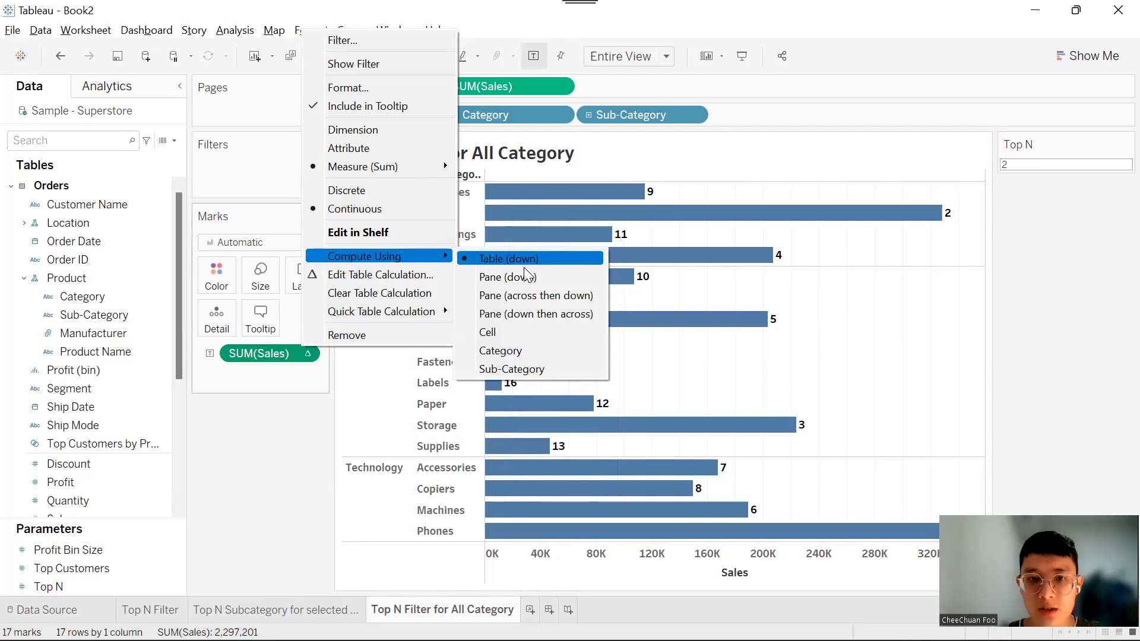
{"action": "left_click", "coordinate": [596, 278]}
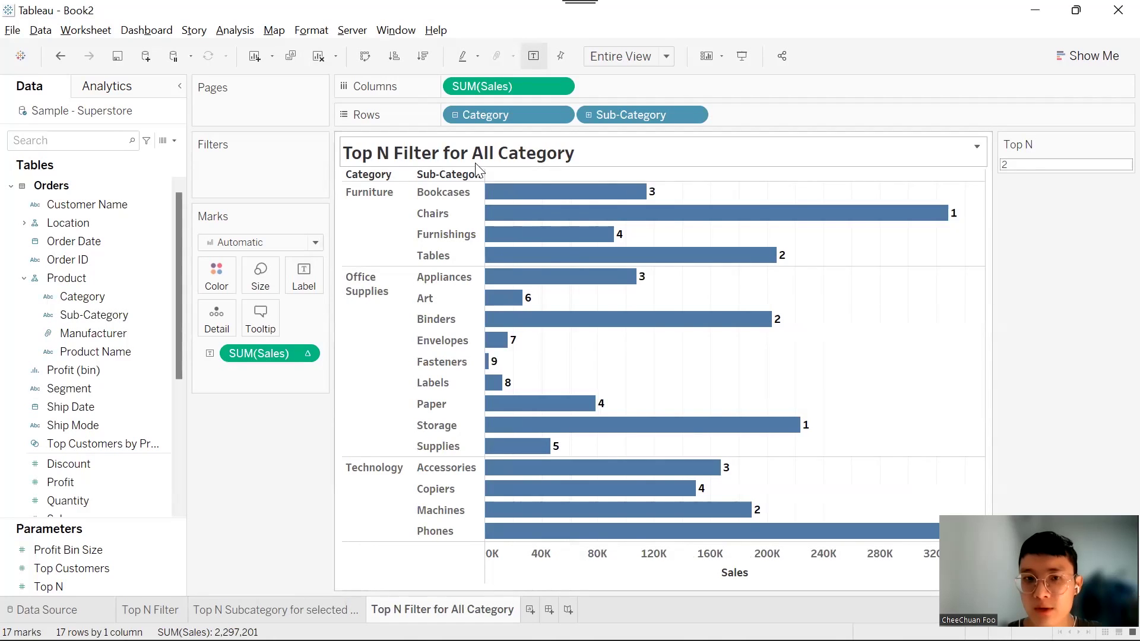
Highlight Furniture, Office Supplies and Technology in turn to examine the sub-category ranks within each category, and clear the selection.
{"action": "left_click", "coordinate": [386, 227]}
{"action": "left_click", "coordinate": [369, 337]}
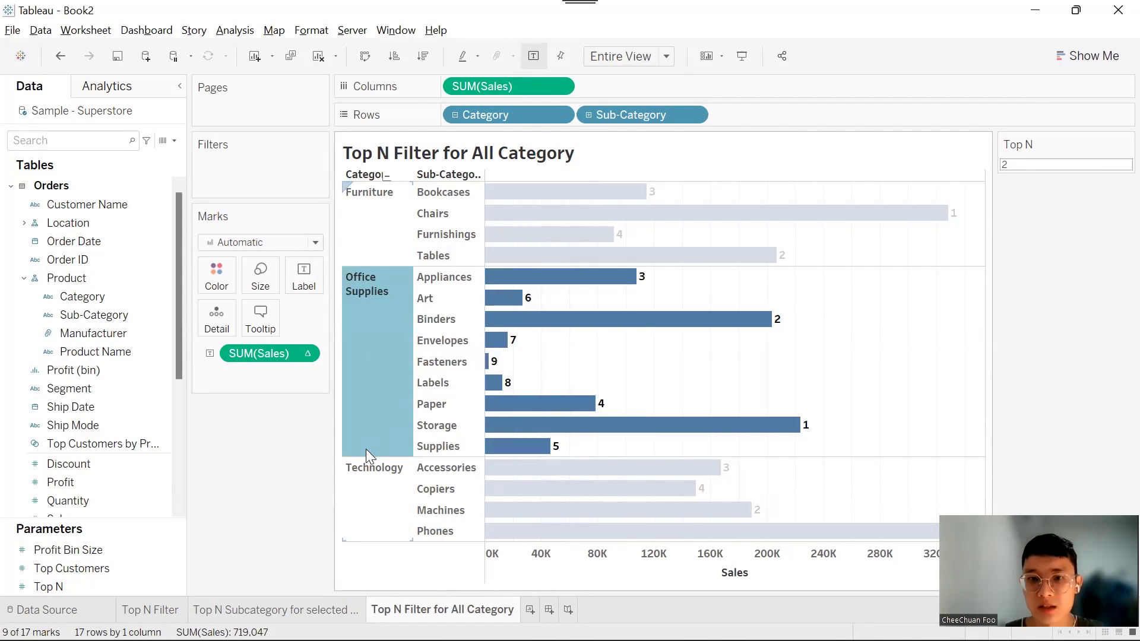
{"action": "left_click", "coordinate": [367, 502]}
{"action": "left_click", "coordinate": [352, 384]}
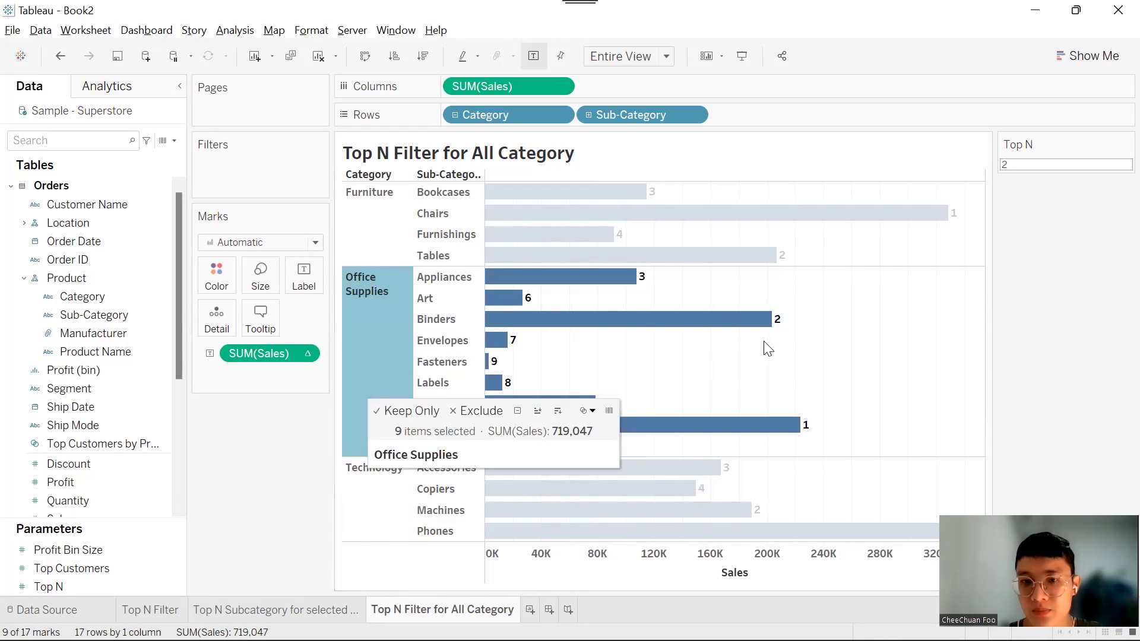
{"action": "left_click", "coordinate": [380, 231]}
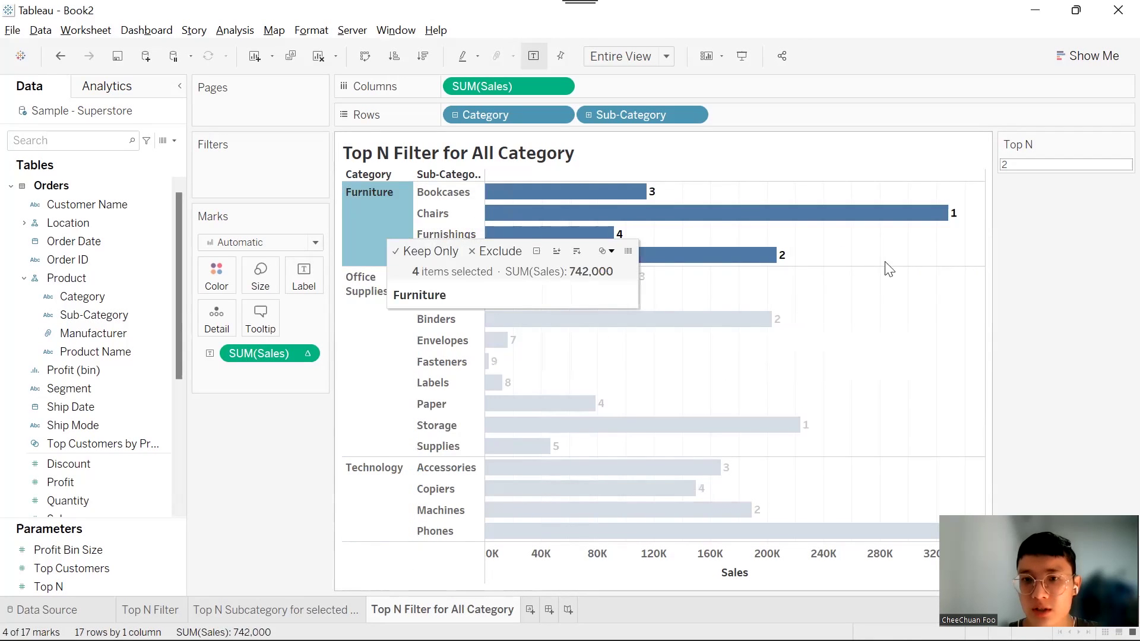
{"action": "left_click", "coordinate": [370, 340]}
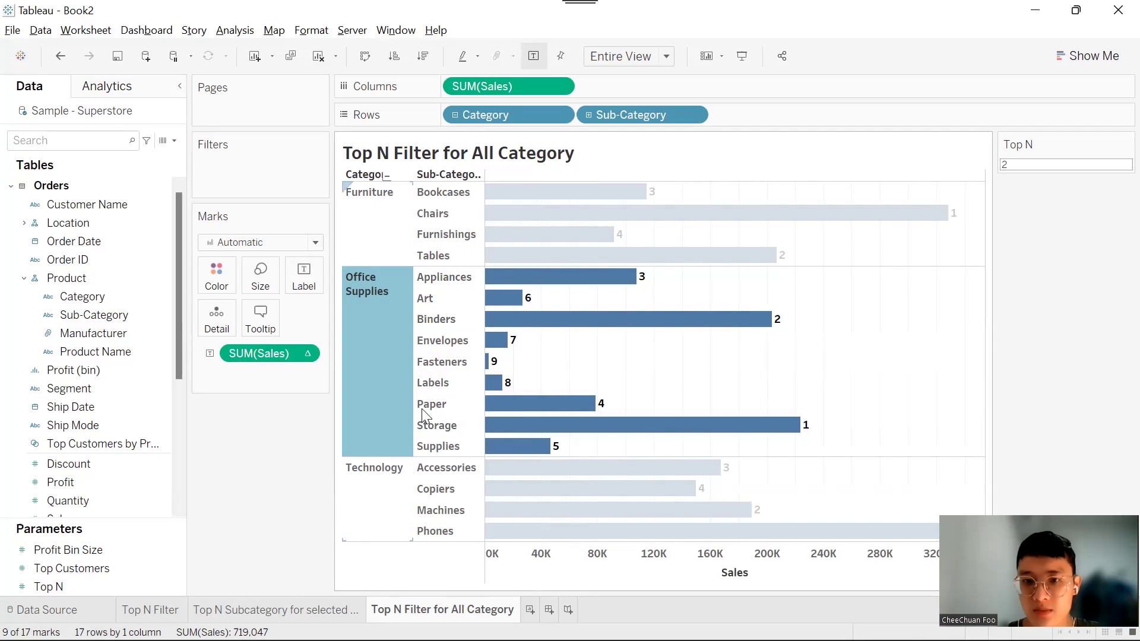
{"action": "left_click", "coordinate": [358, 495]}
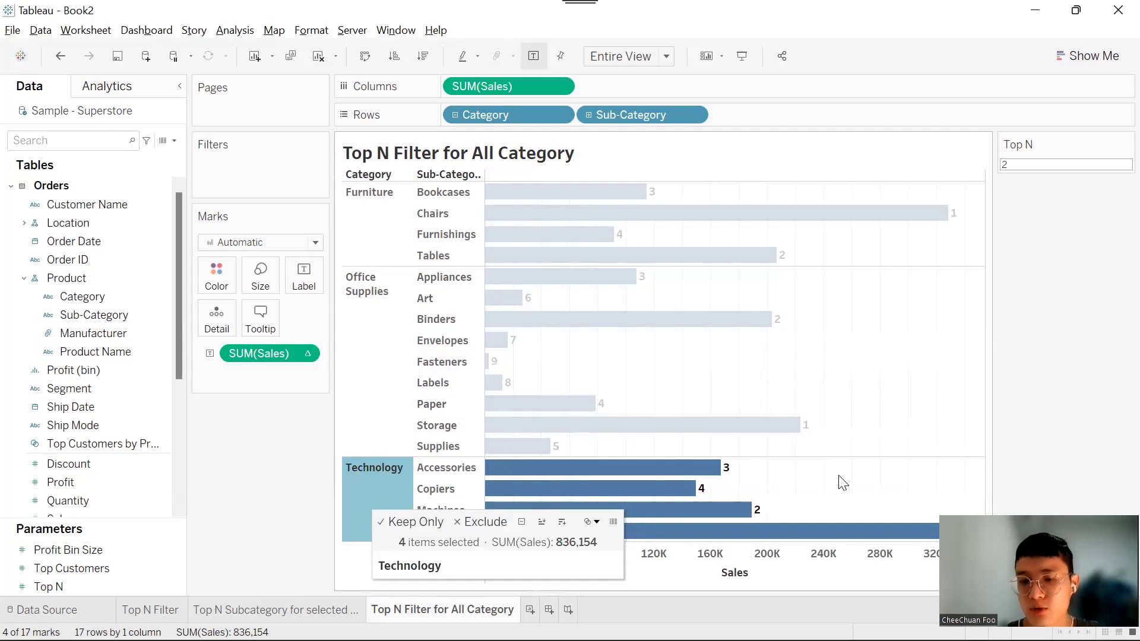
{"action": "left_click", "coordinate": [943, 358]}
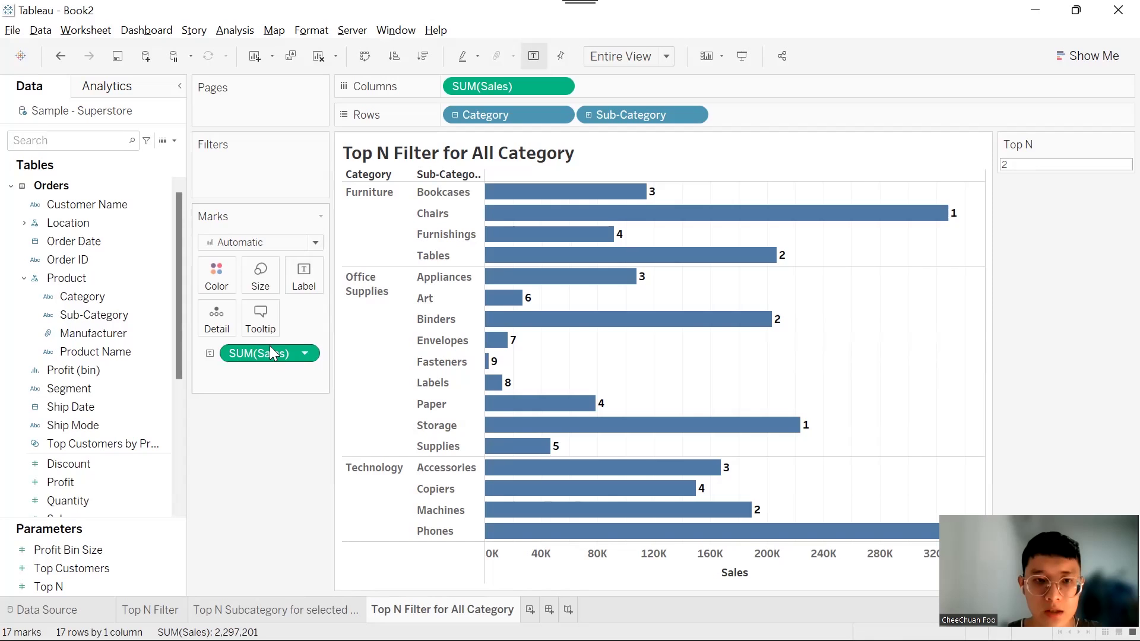
Filter the chart by the rank of Sales with a range of values from 1 to 3.
{"action": "left_click_drag", "start_coordinate": [272, 348], "coordinate": [254, 175]}
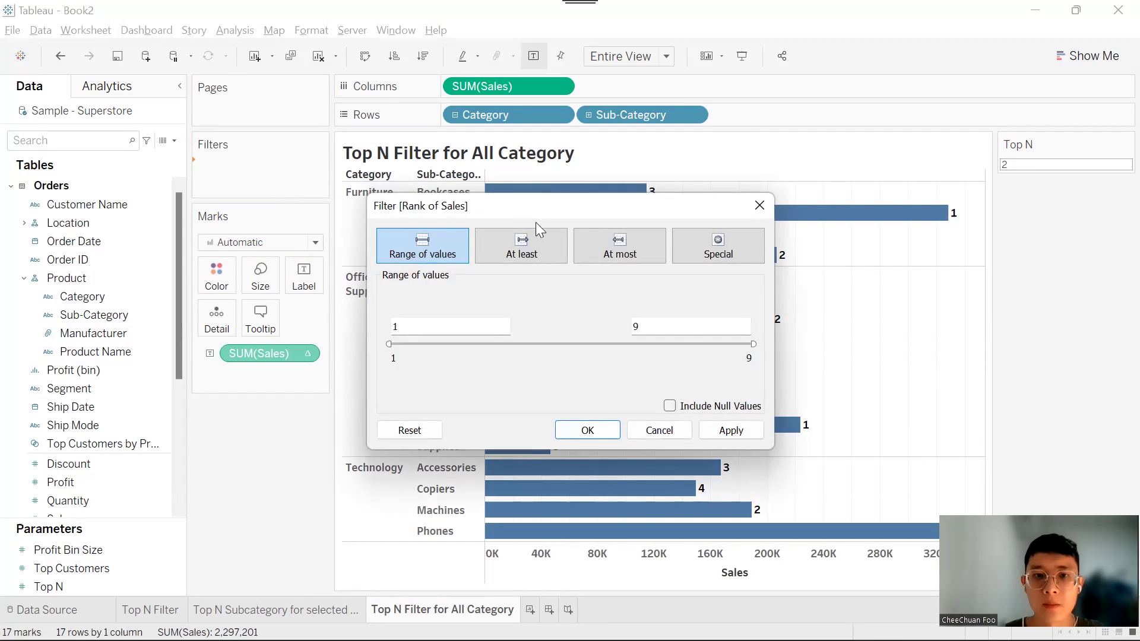
{"action": "double_click", "coordinate": [634, 327]}
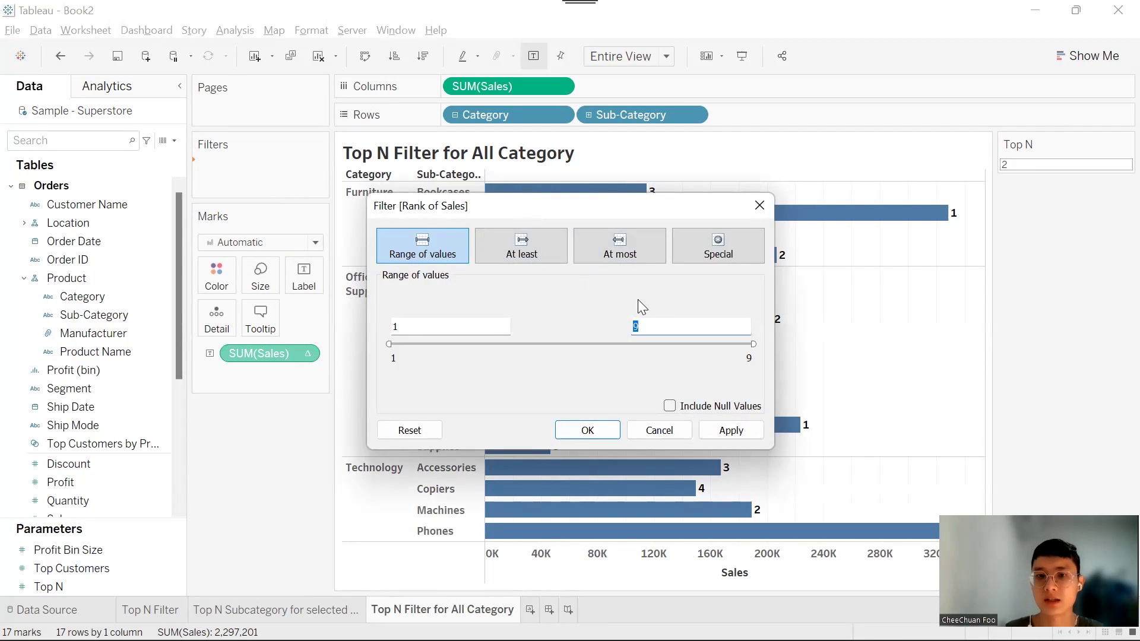
{"action": "type", "text": "3"}
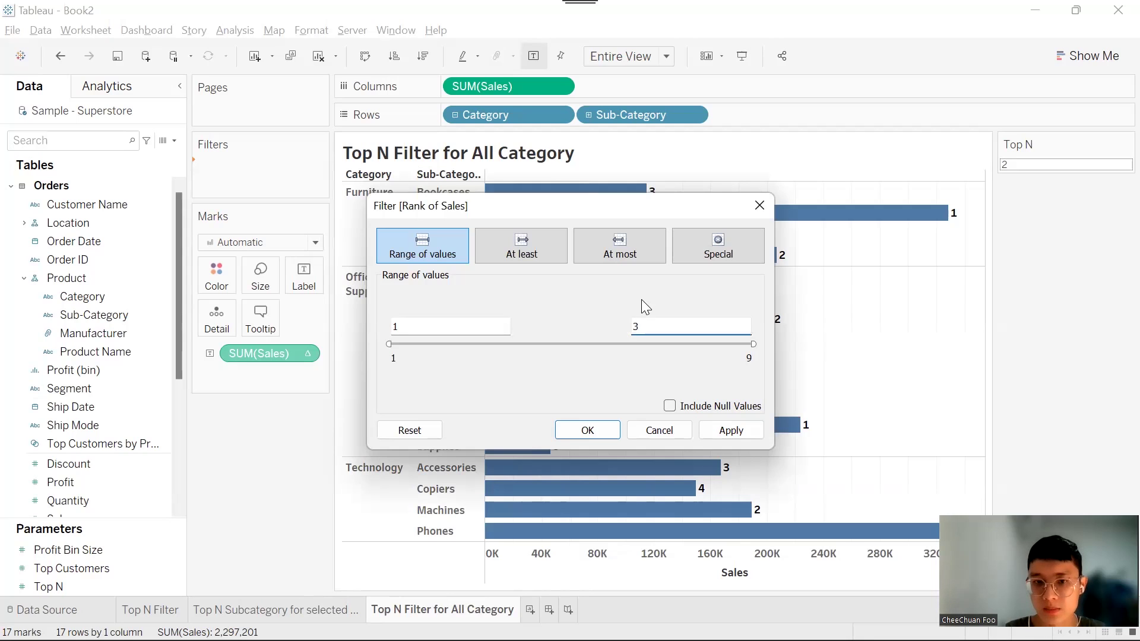
{"action": "key", "text": "Return"}
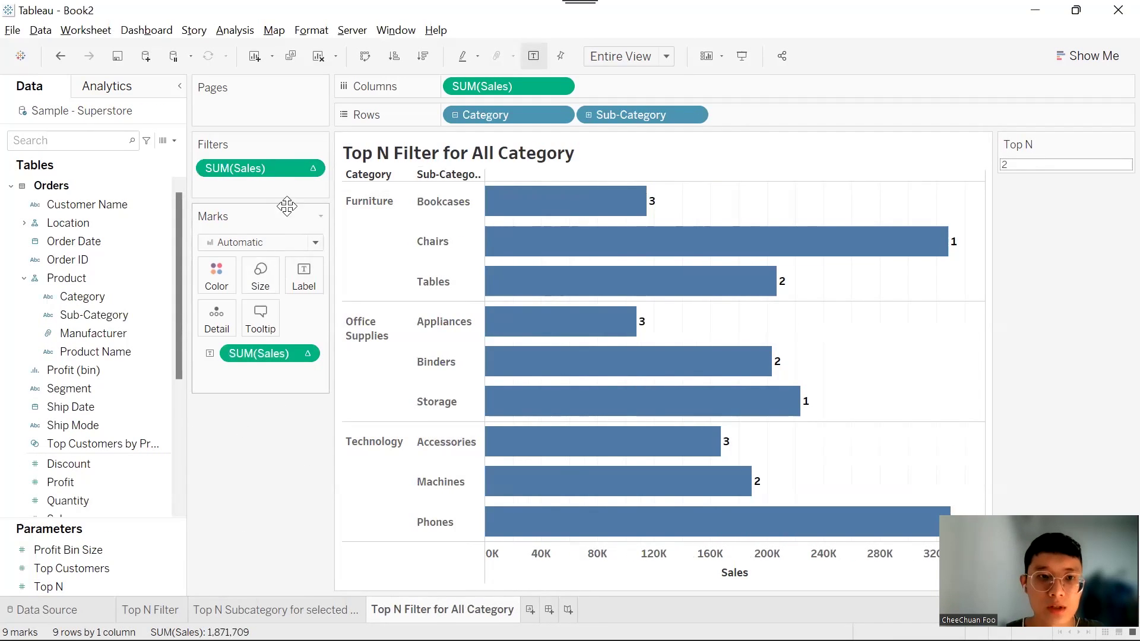
Reopen the Sales rank filter to examine its fixed upper limit, and close it without changing the range.
{"action": "right_click", "coordinate": [283, 174]}
{"action": "left_click", "coordinate": [305, 184]}
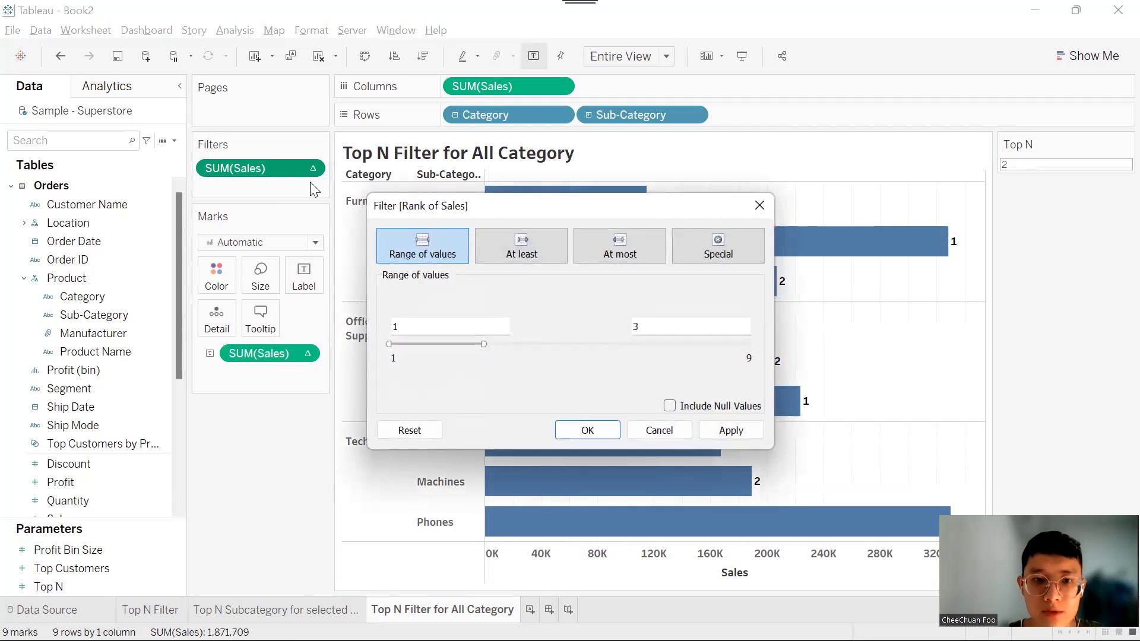
{"action": "left_click_drag", "start_coordinate": [628, 325], "coordinate": [657, 331]}
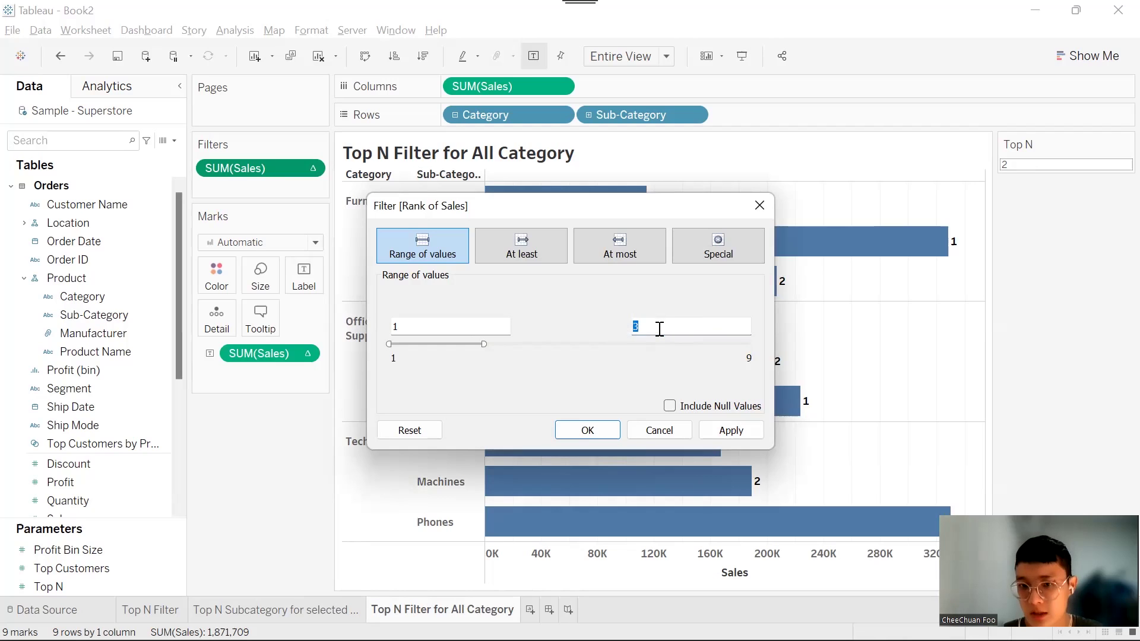
{"action": "left_click", "coordinate": [760, 205]}
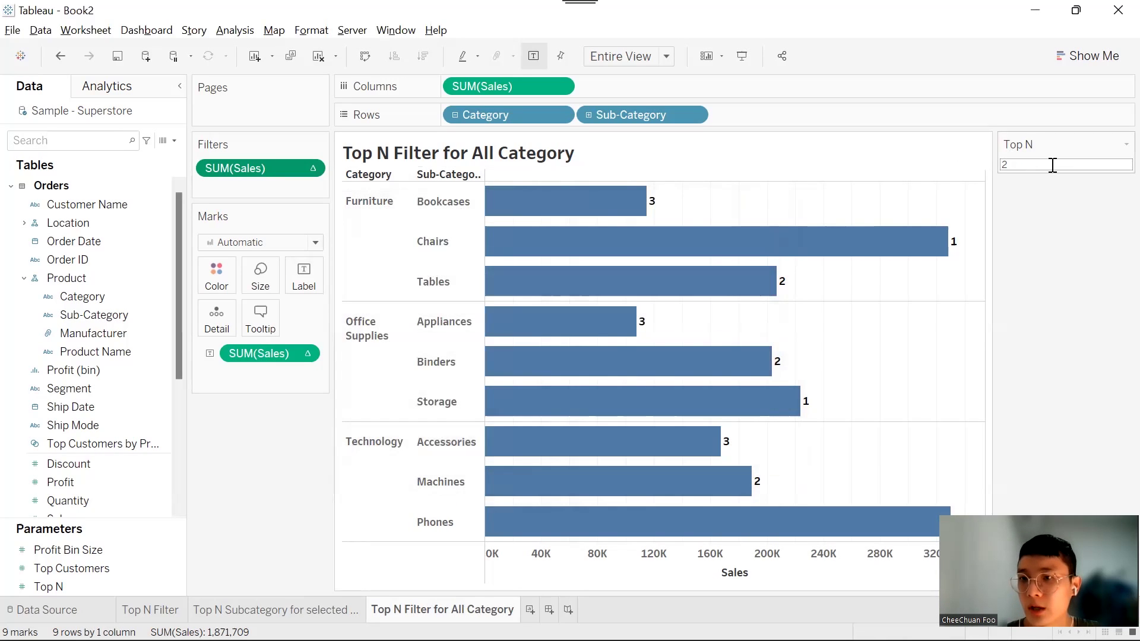
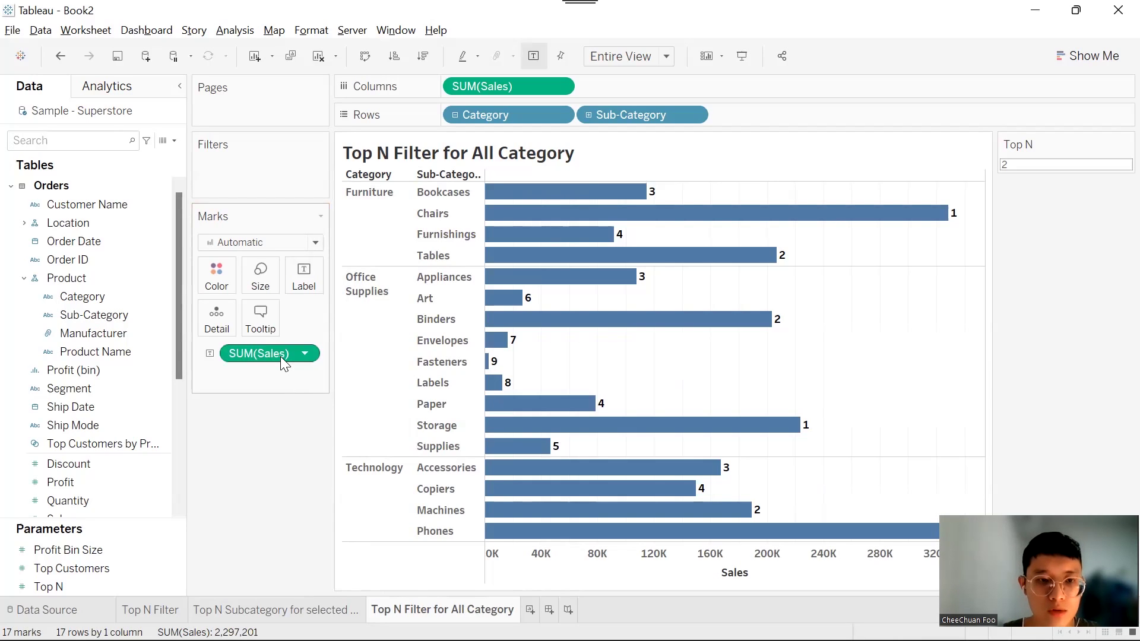
Save the label's Sales rank calculation as a reusable field in the data source, named Rank Sales.
{"action": "left_click_drag", "start_coordinate": [280, 356], "coordinate": [122, 369]}
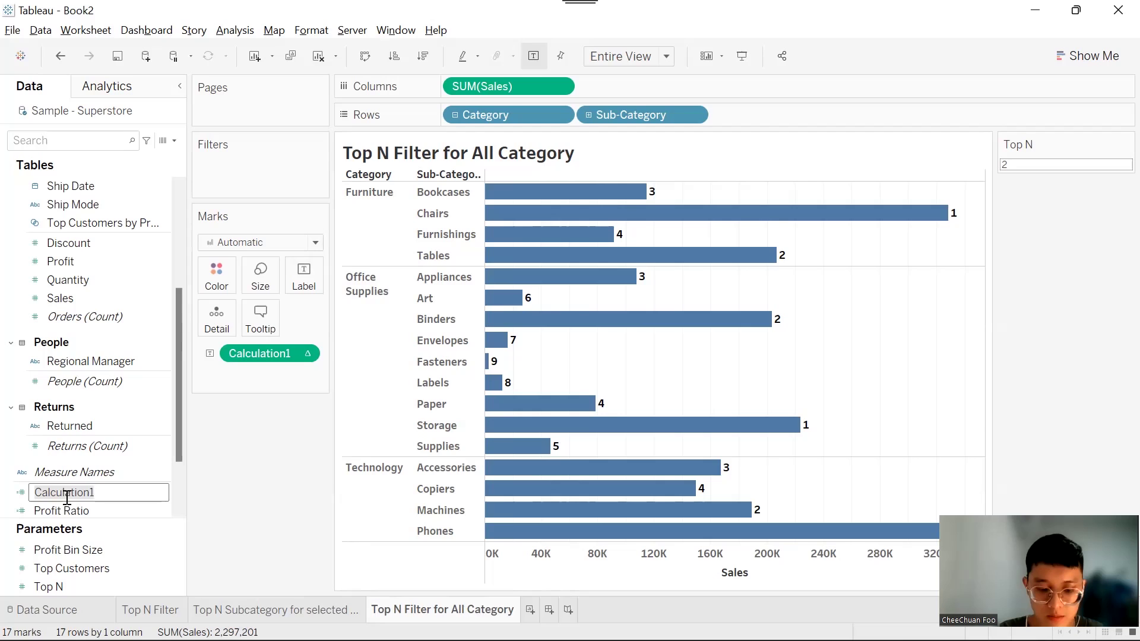
{"action": "type", "text": "Rank Sta"}
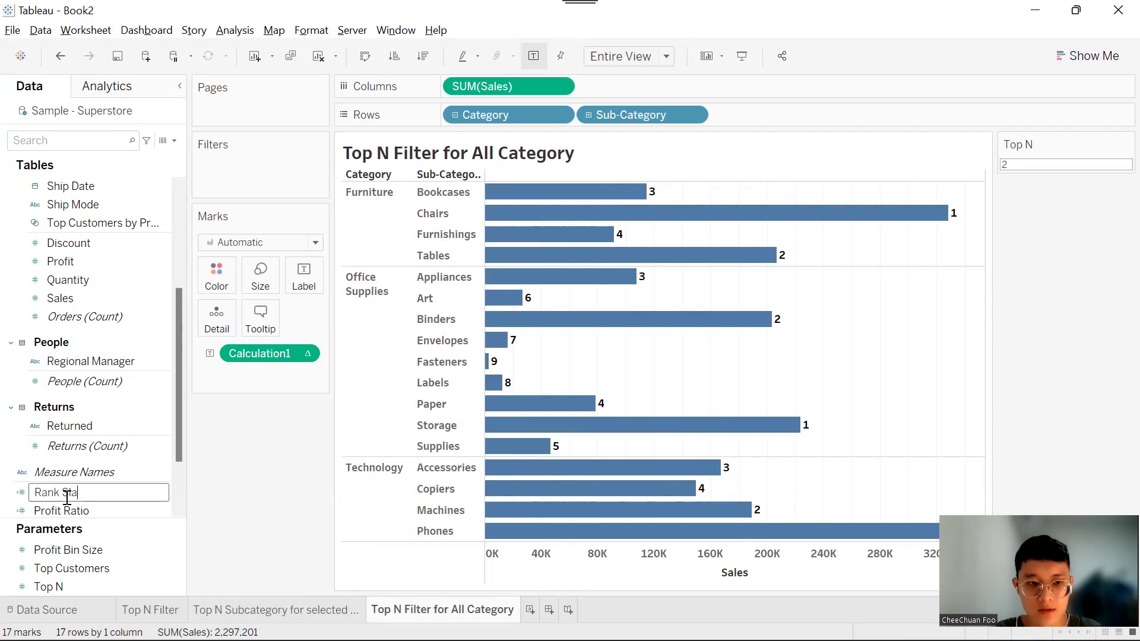
{"action": "key", "text": "BackSpace"}
{"action": "key", "text": "BackSpace"}
{"action": "type", "text": "ales"}
{"action": "key", "text": "Return"}
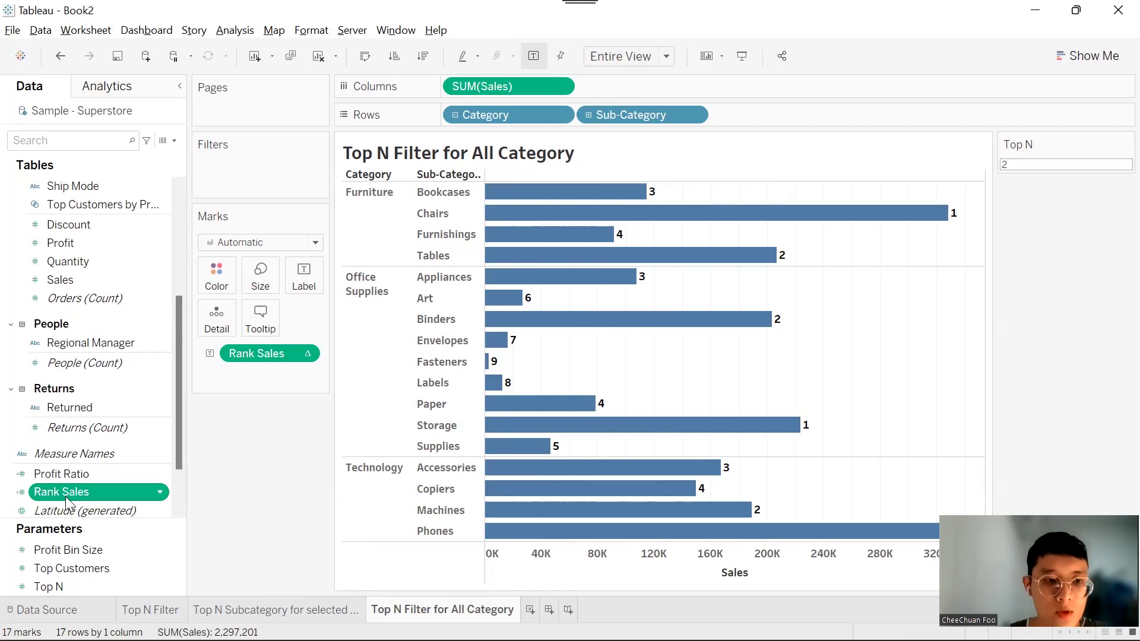
Start a new calculated field named Rank Sales within Range.
{"action": "left_click", "coordinate": [174, 141]}
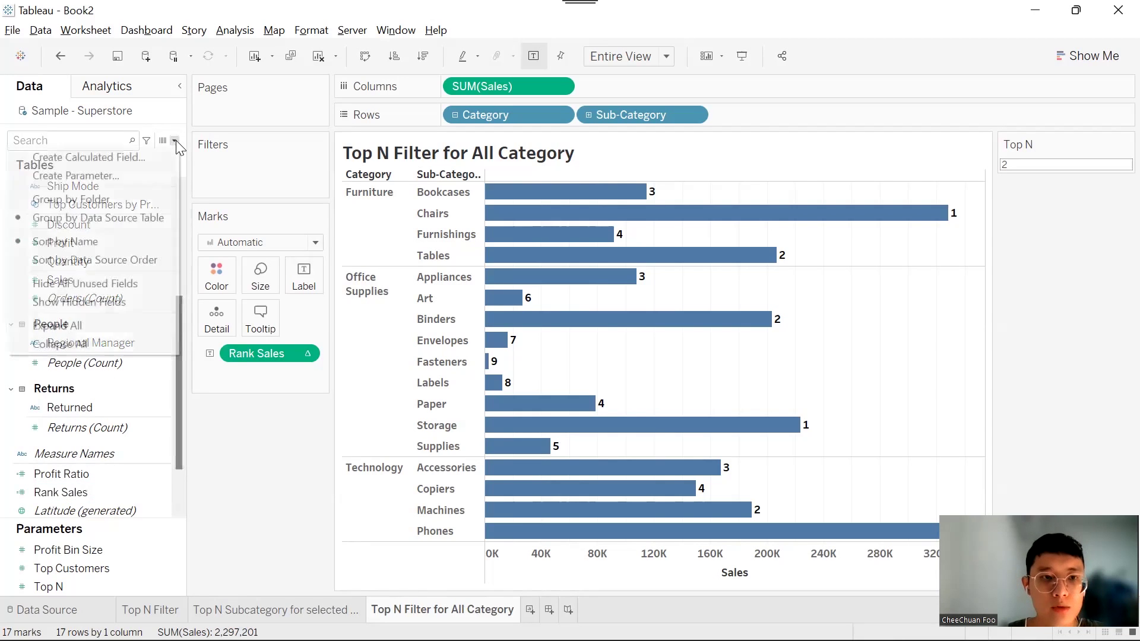
{"action": "left_click", "coordinate": [164, 160]}
{"action": "type", "text": "Rank Sales wi"}
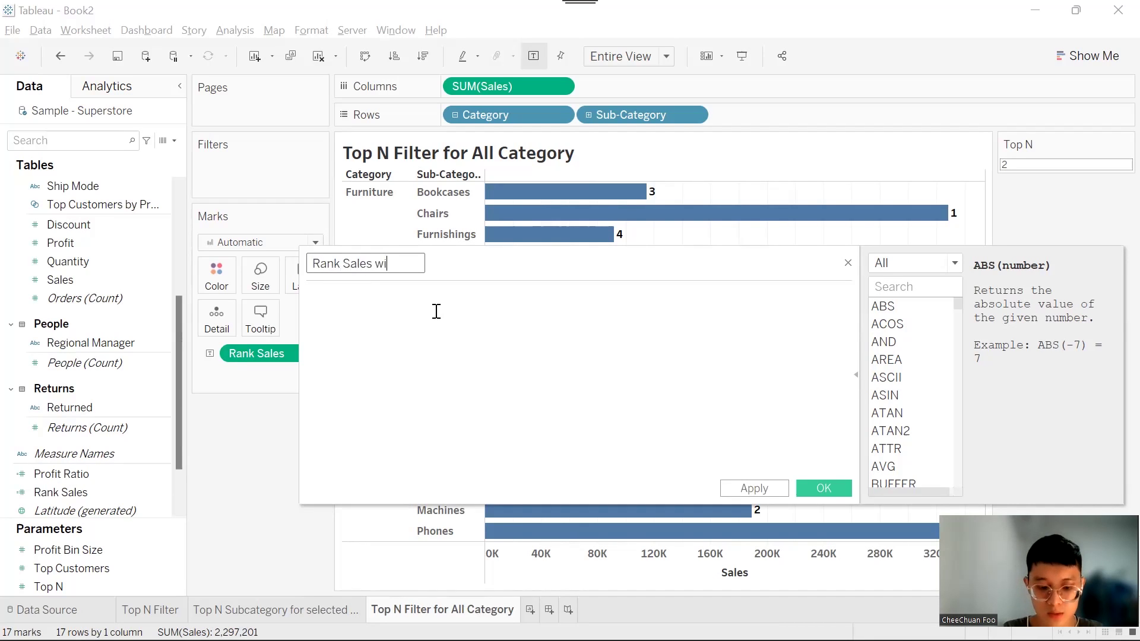
{"action": "type", "text": "thin Range"}
{"action": "left_click", "coordinate": [436, 312]}
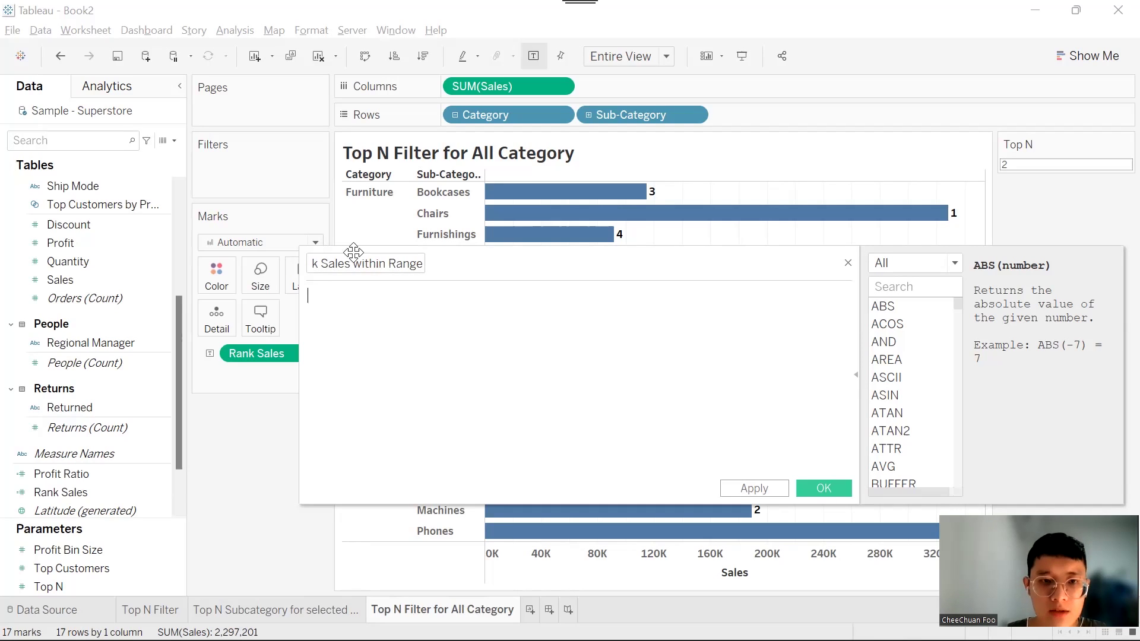
Define the calculation as [Rank Sales]<=[Top N] using the Top N parameter, and save the field.
{"action": "scroll", "coordinate": [95, 456], "scroll_direction": "down", "scroll_amount": 2}
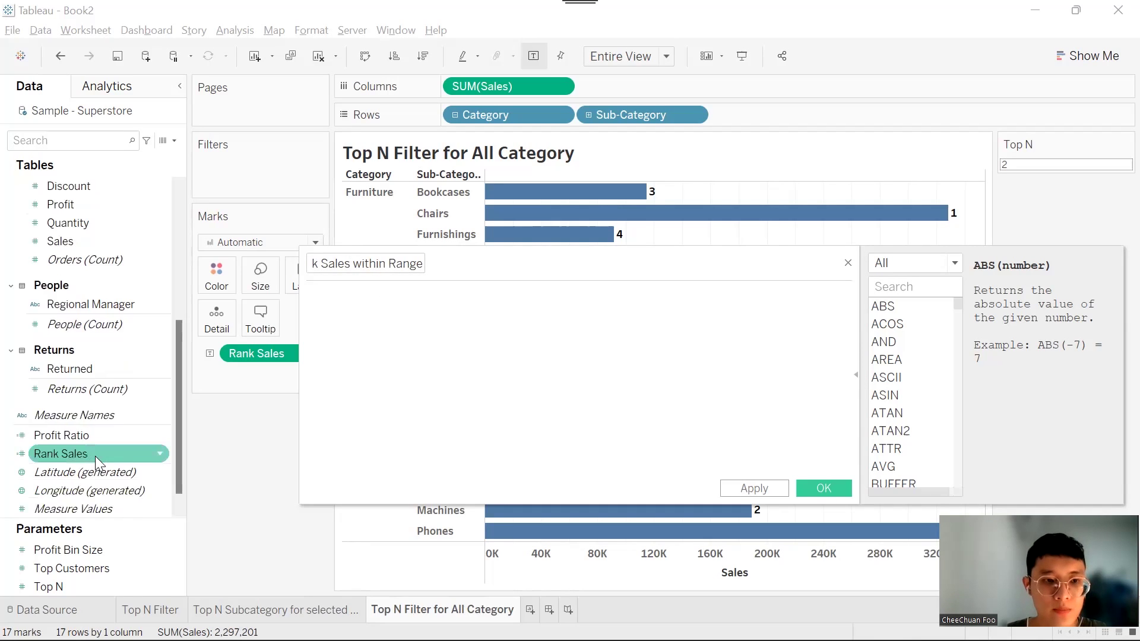
{"action": "left_click_drag", "start_coordinate": [96, 439], "coordinate": [356, 351]}
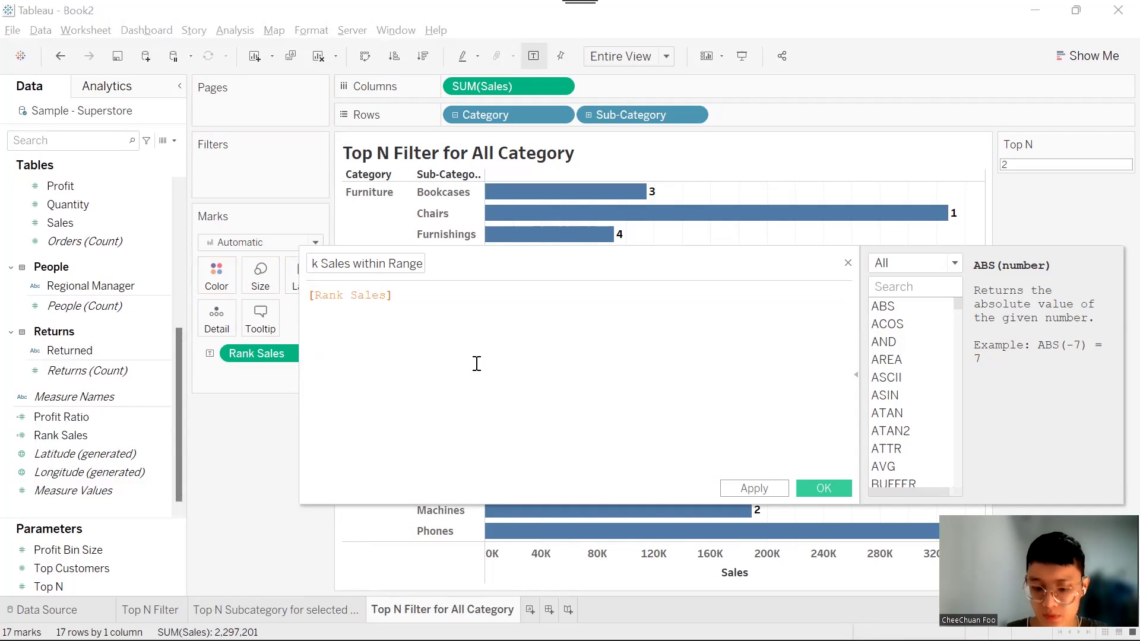
{"action": "type", "text": "<"}
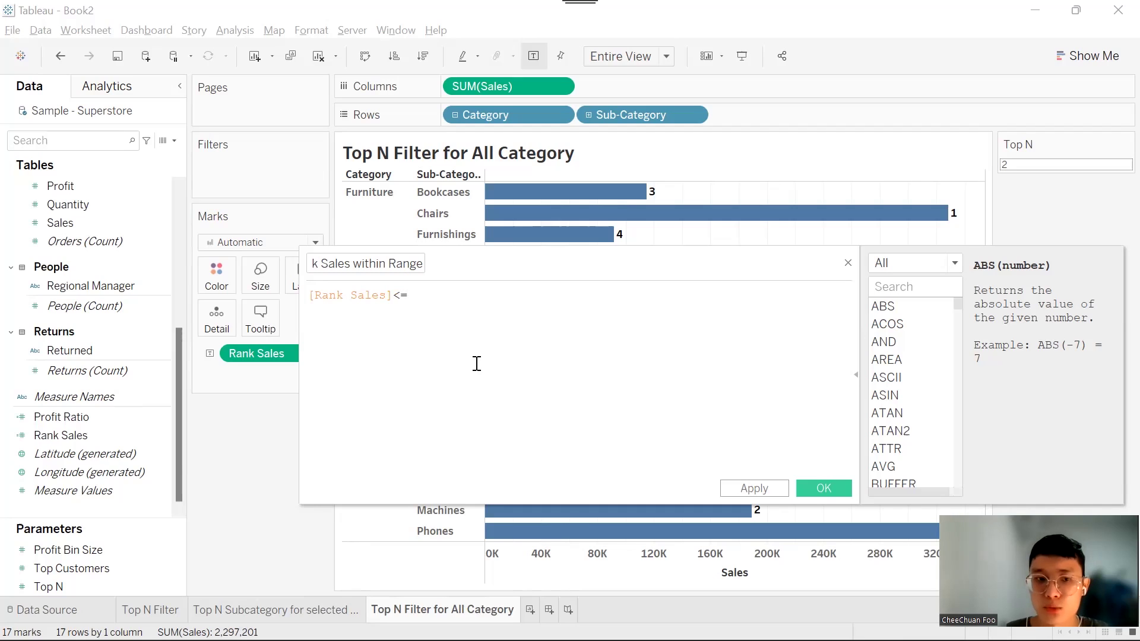
{"action": "type", "text": "=top"}
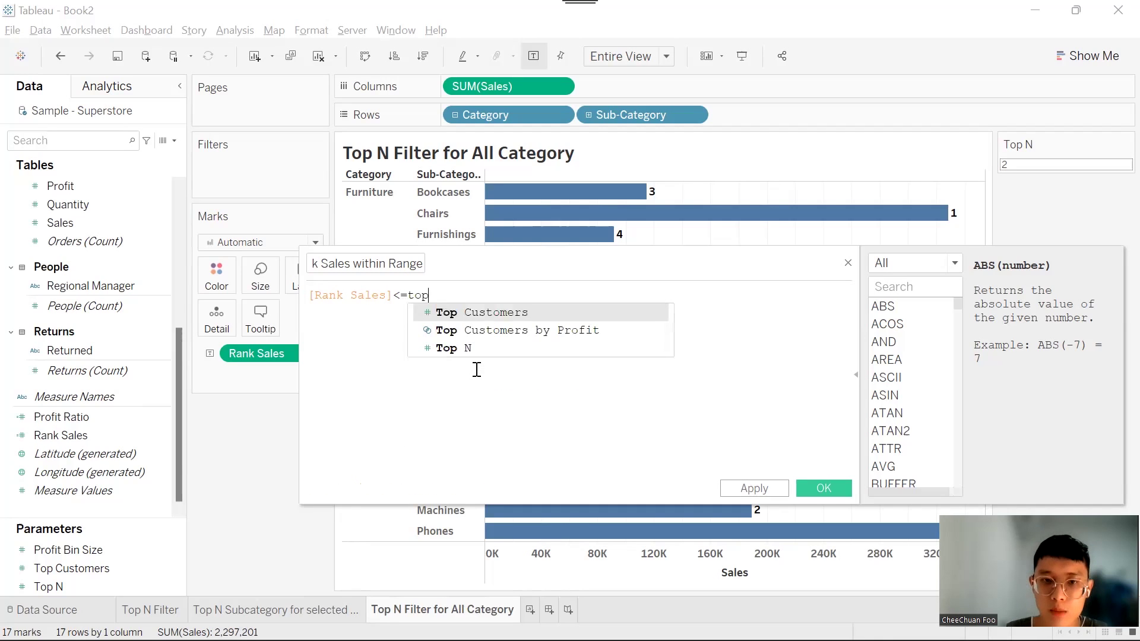
{"action": "key", "text": "Down"}
{"action": "key", "text": "Down"}
{"action": "key", "text": "Return"}
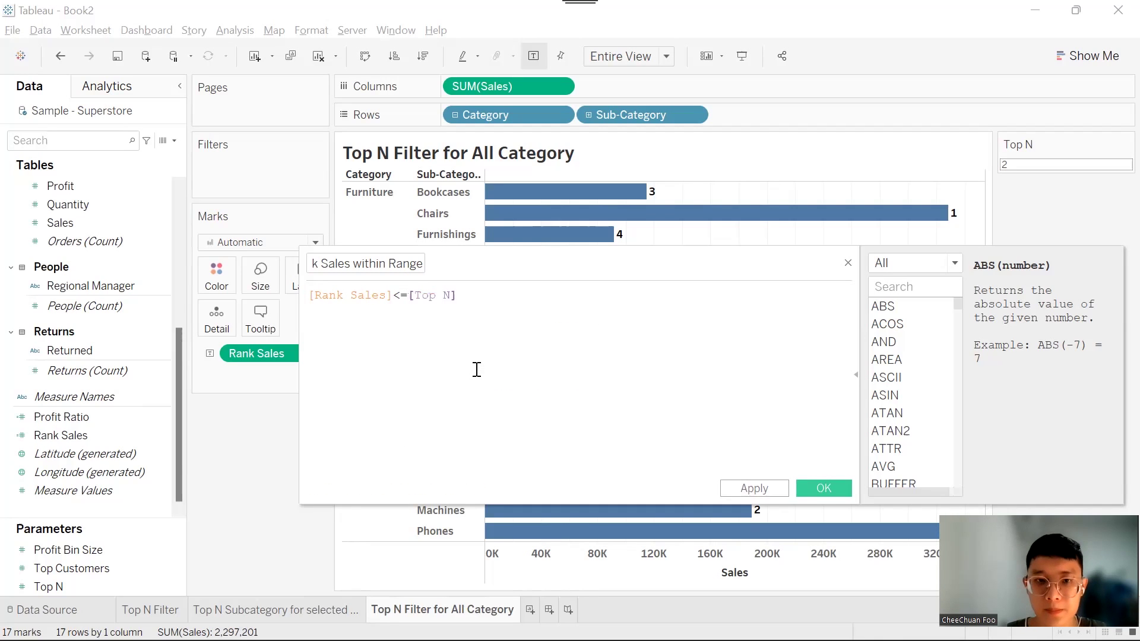
{"action": "left_click", "coordinate": [822, 488]}
Filter the chart by Rank Sales within Range, keeping only True values.
{"action": "left_click_drag", "start_coordinate": [84, 455], "coordinate": [240, 168]}
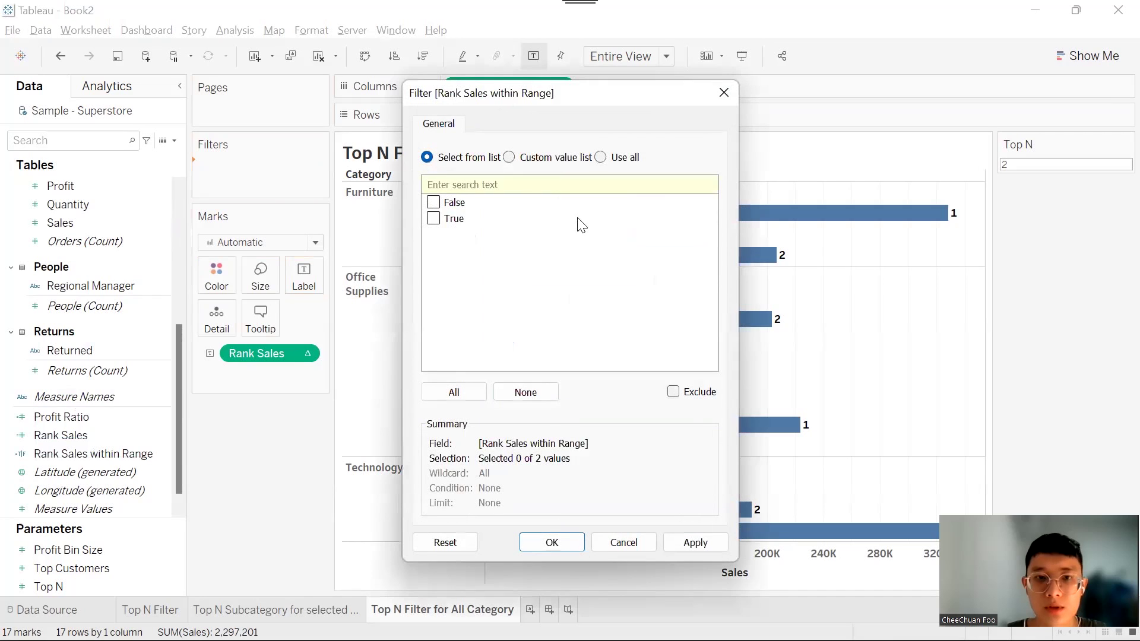
{"action": "left_click", "coordinate": [433, 219]}
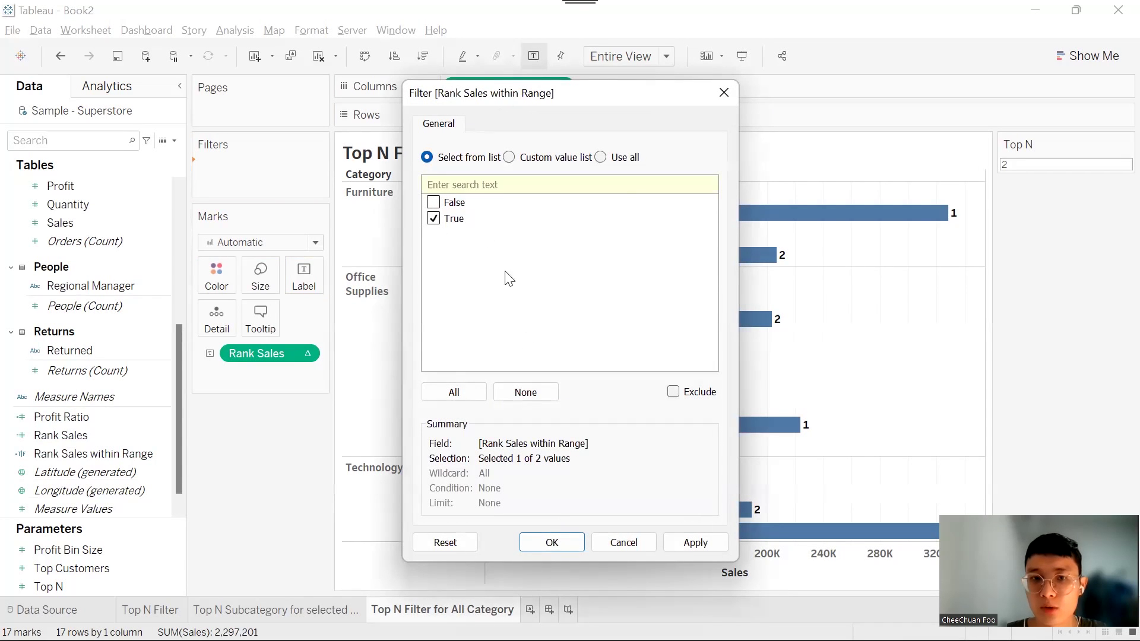
{"action": "left_click", "coordinate": [552, 542]}
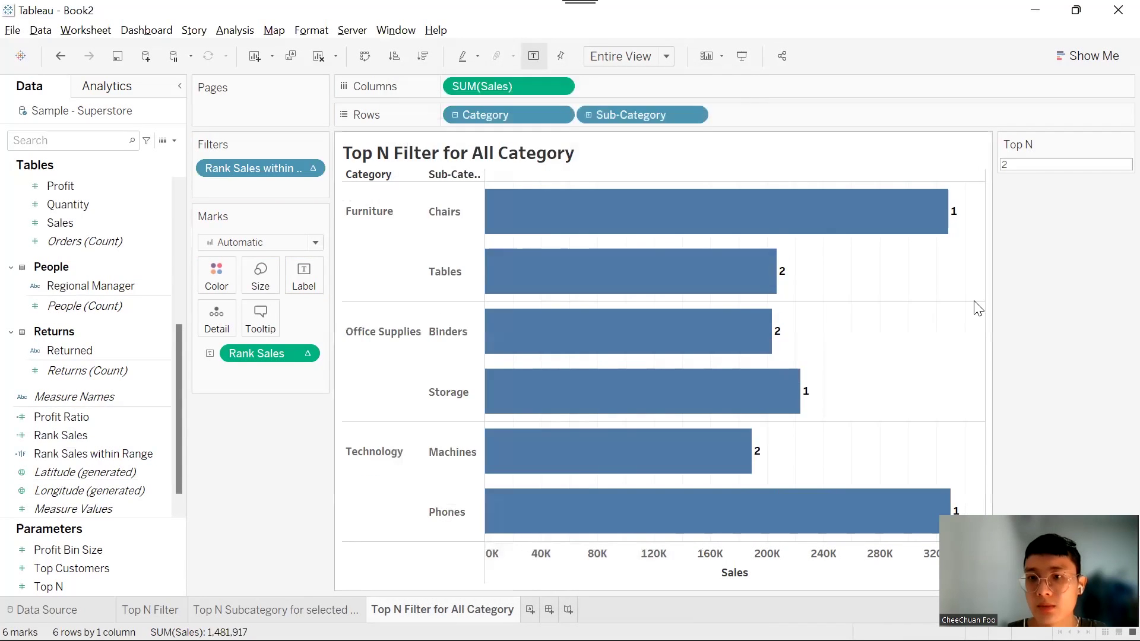
Test the rank filter by setting the Top N parameter to 3, to 1, and back to 2.
{"action": "double_click", "coordinate": [1019, 161]}
{"action": "type", "text": "3"}
{"action": "key", "text": "Return"}
{"action": "double_click", "coordinate": [1005, 162]}
{"action": "type", "text": "1"}
{"action": "key", "text": "Return"}
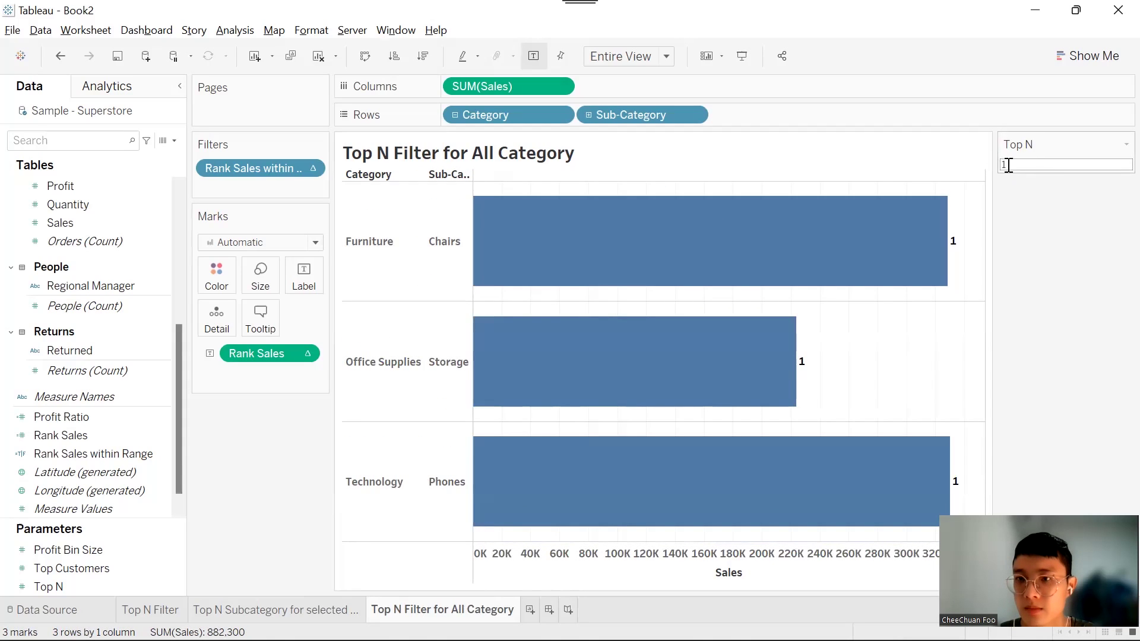
{"action": "double_click", "coordinate": [1014, 164]}
{"action": "type", "text": "2"}
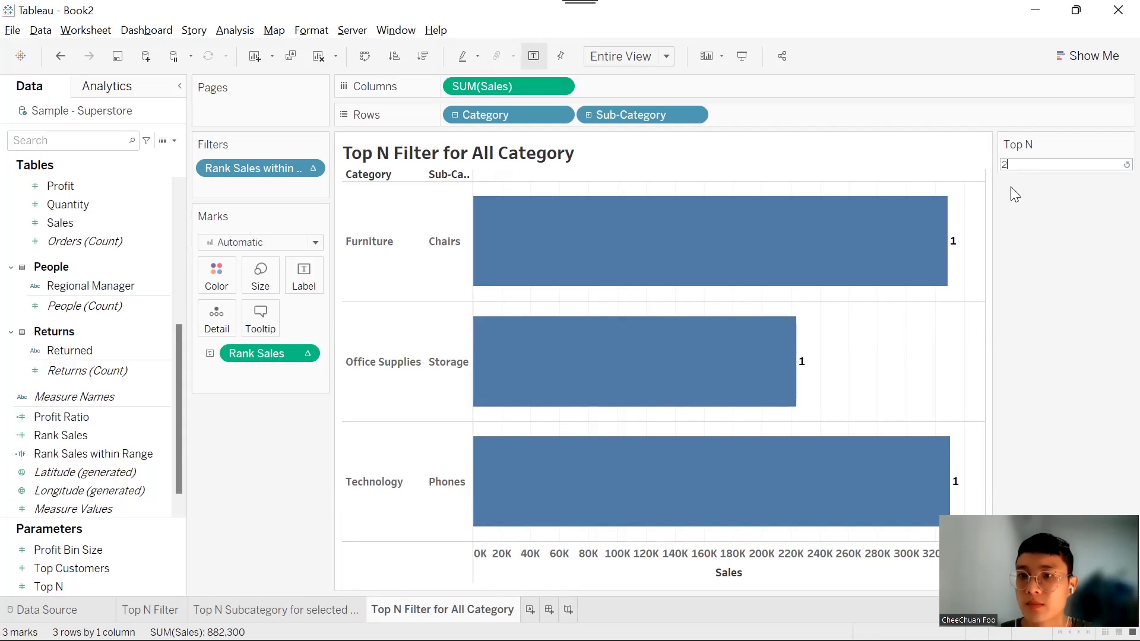
{"action": "key", "text": "Return"}
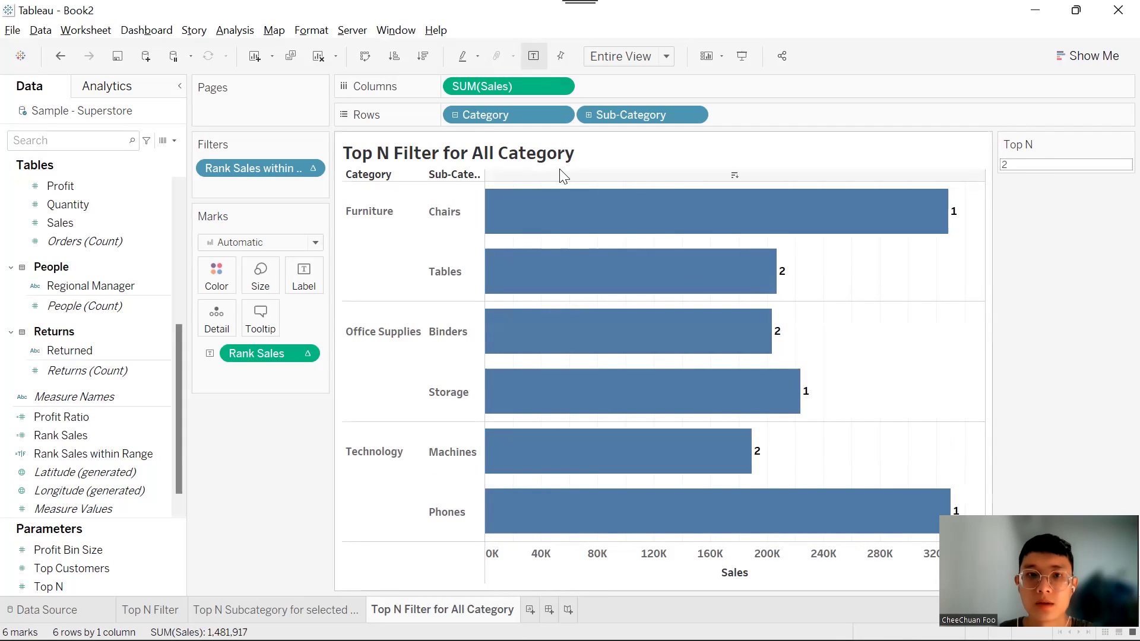
Replace the sheet title with "Top <Parameters.Top N> Filter for All Category", inserting the Top N parameter dynamically.
{"action": "right_click", "coordinate": [544, 153]}
{"action": "left_click", "coordinate": [575, 162]}
{"action": "left_click_drag", "start_coordinate": [433, 241], "coordinate": [321, 242]}
{"action": "key", "text": "BackSpace"}
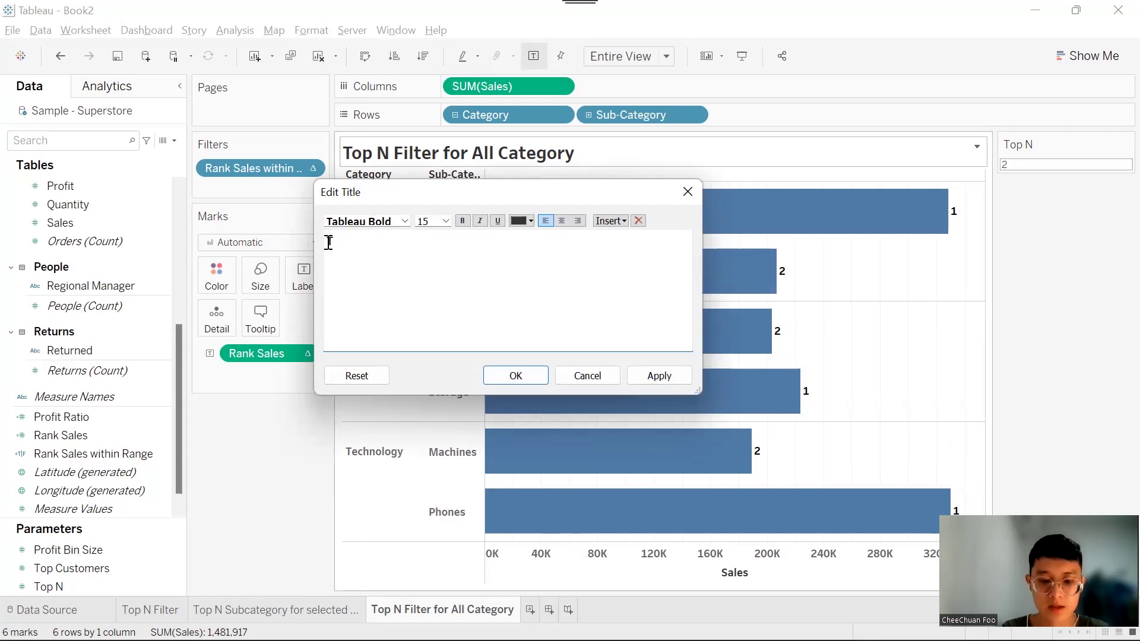
{"action": "left_click", "coordinate": [603, 228]}
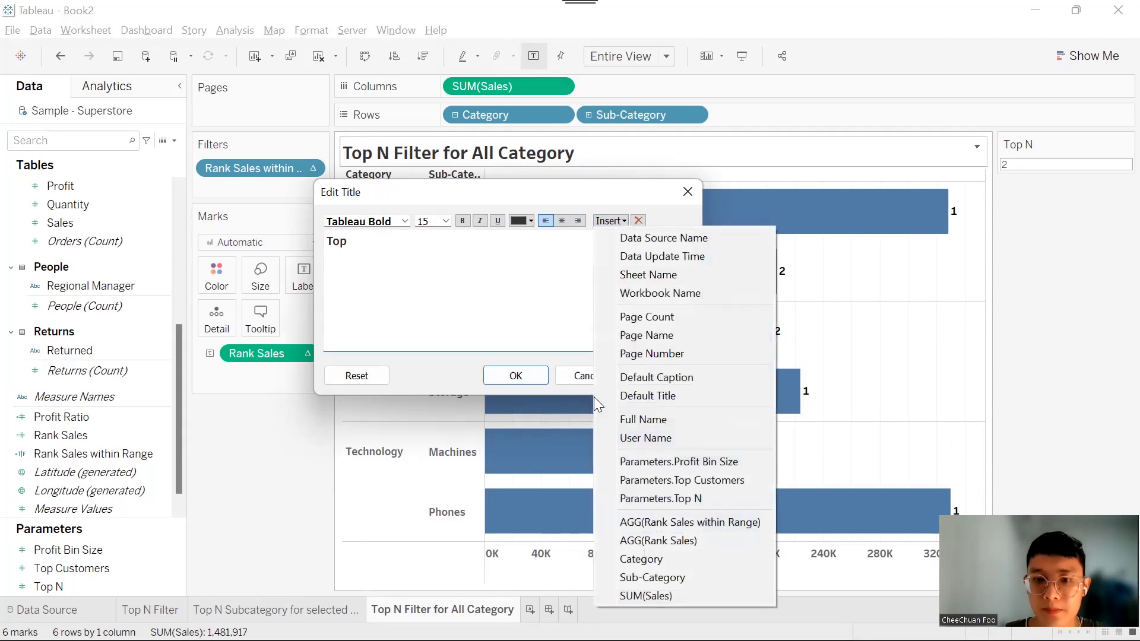
{"action": "left_click", "coordinate": [680, 500]}
{"action": "type", "text": "Filter for All Category"}
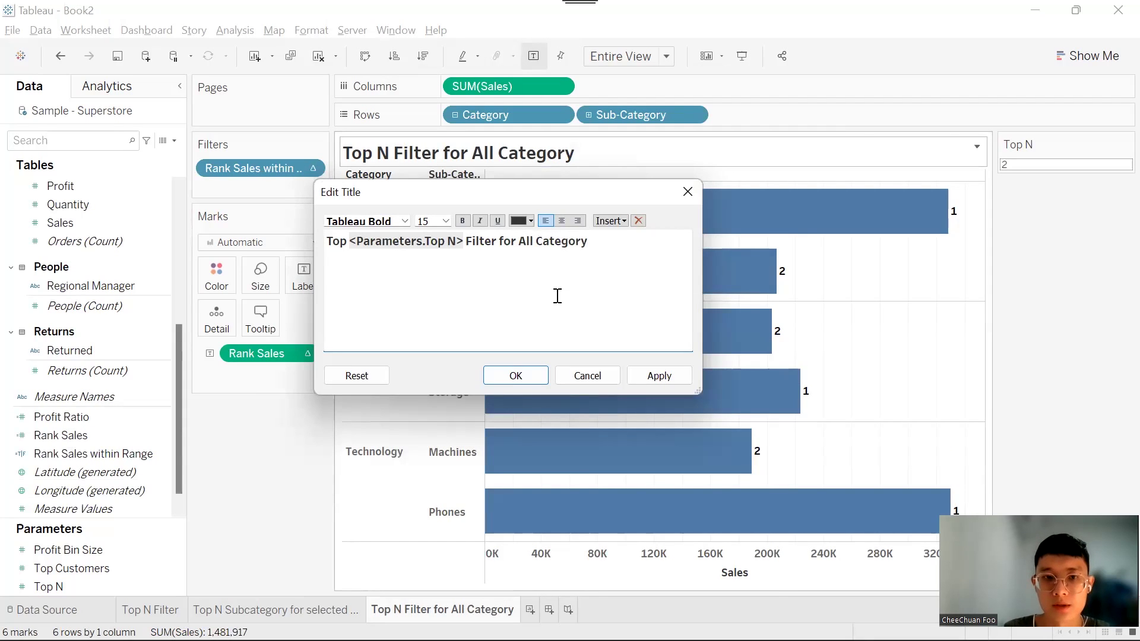
Color the Top N parameter in the title blue and apply the title changes.
{"action": "left_click", "coordinate": [403, 242], "text": "shift"}
{"action": "left_click", "coordinate": [388, 242], "text": "shift"}
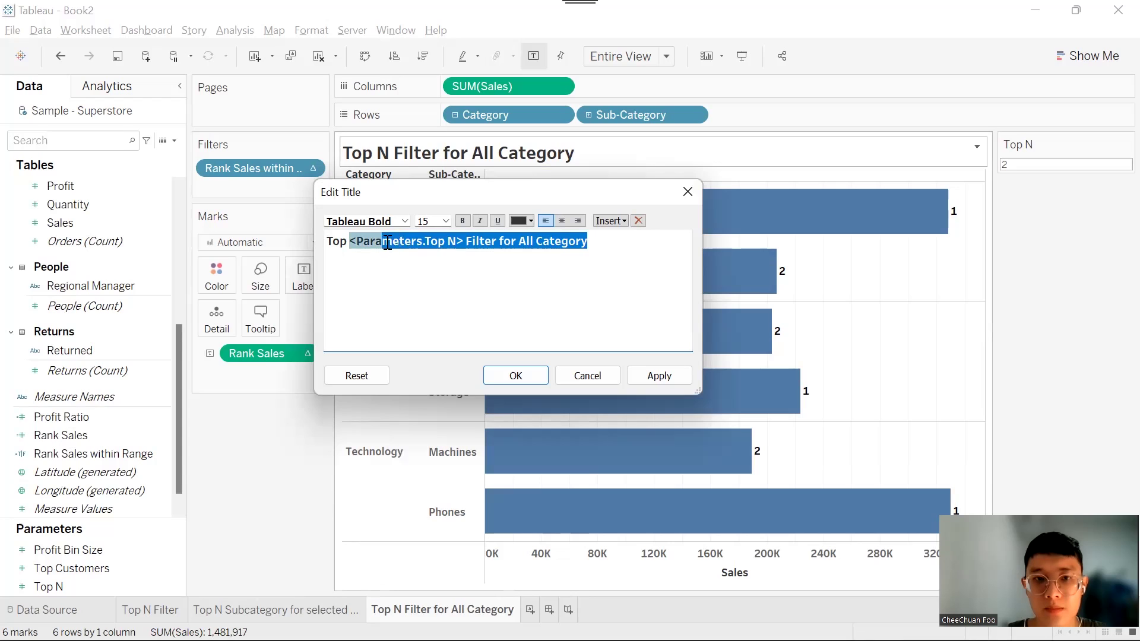
{"action": "left_click", "coordinate": [429, 244]}
{"action": "left_click", "coordinate": [392, 240], "text": "shift"}
{"action": "left_click", "coordinate": [530, 221]}
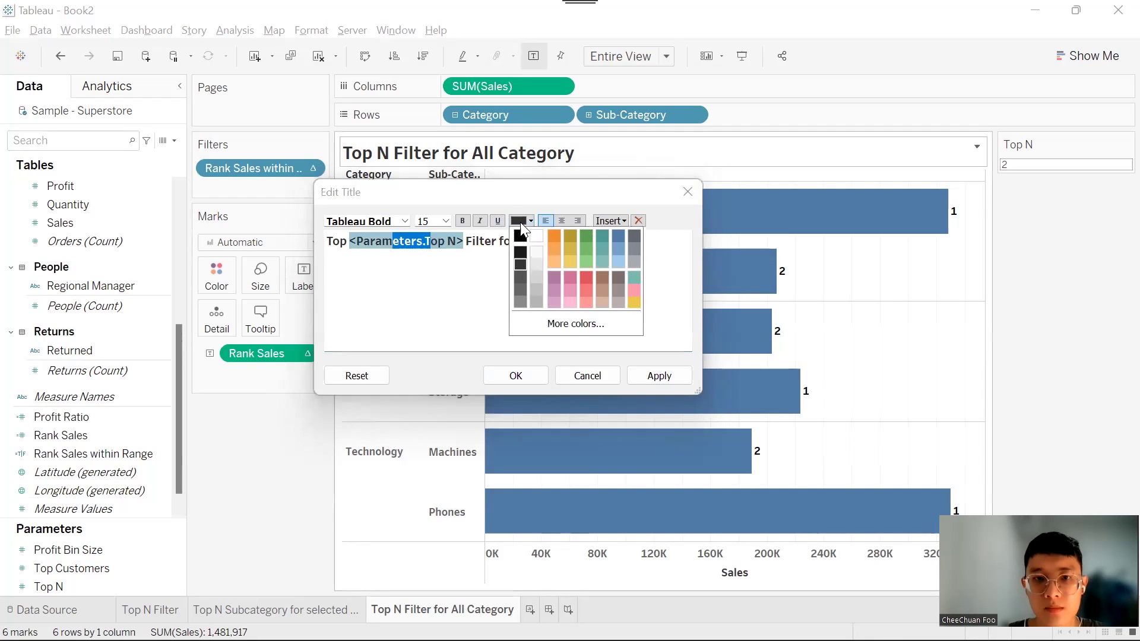
{"action": "left_click", "coordinate": [618, 235]}
{"action": "left_click", "coordinate": [528, 371]}
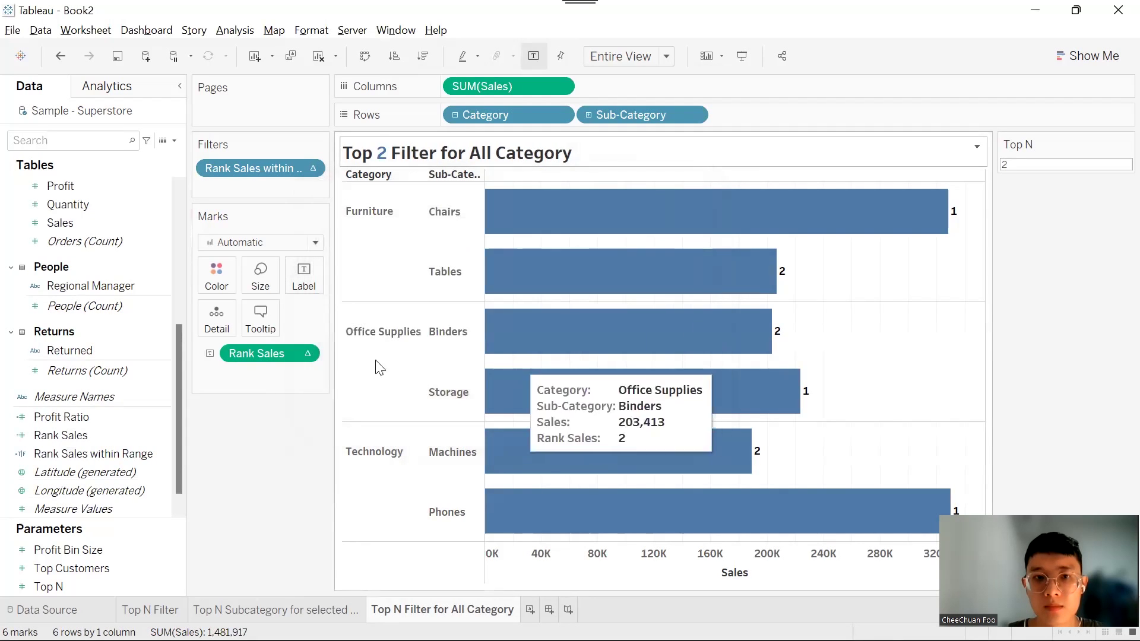